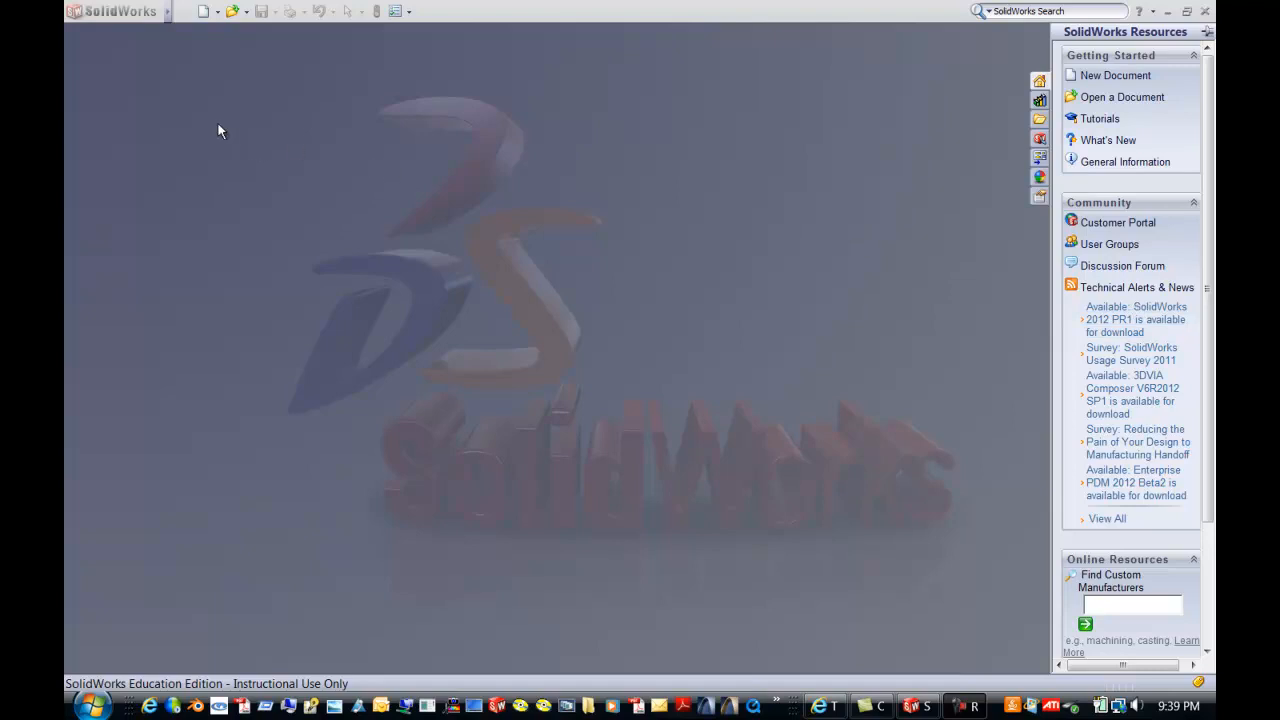
Step: Create a new part and sketch a corner rectangle about 3.97 by 2.42 in around the origin on the Front Plane
left_click(202, 12)
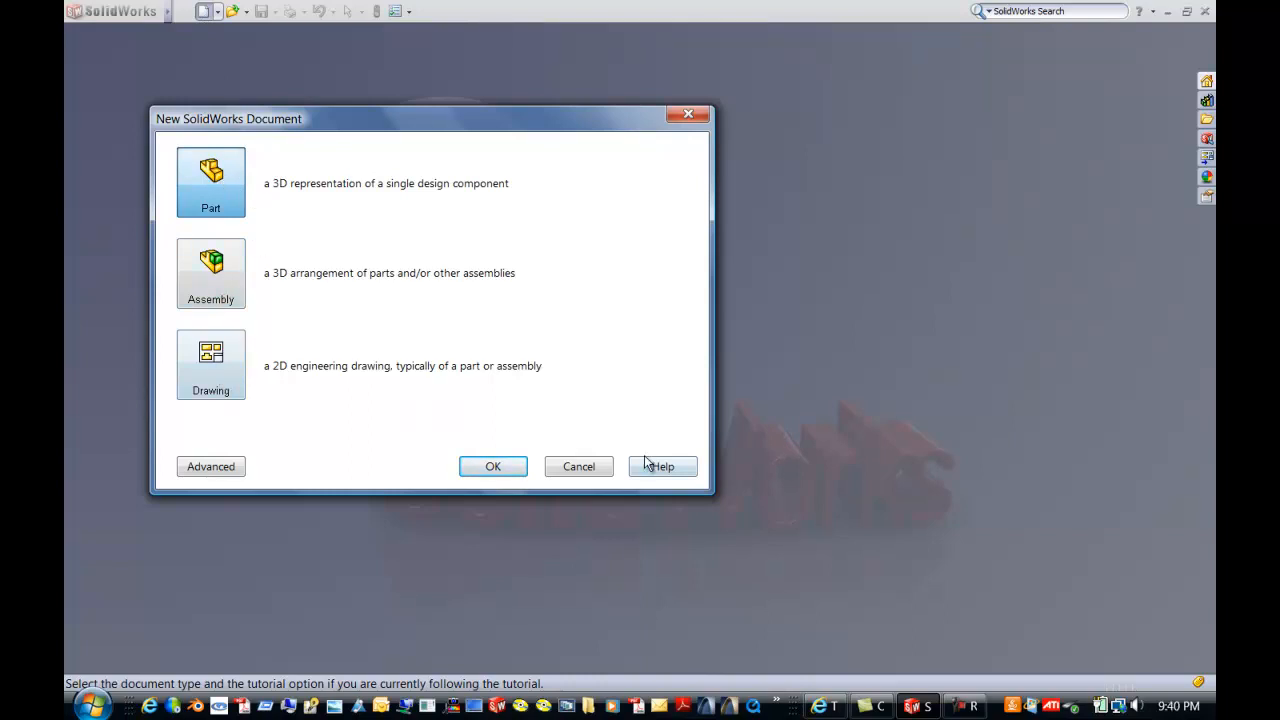
left_click(496, 466)
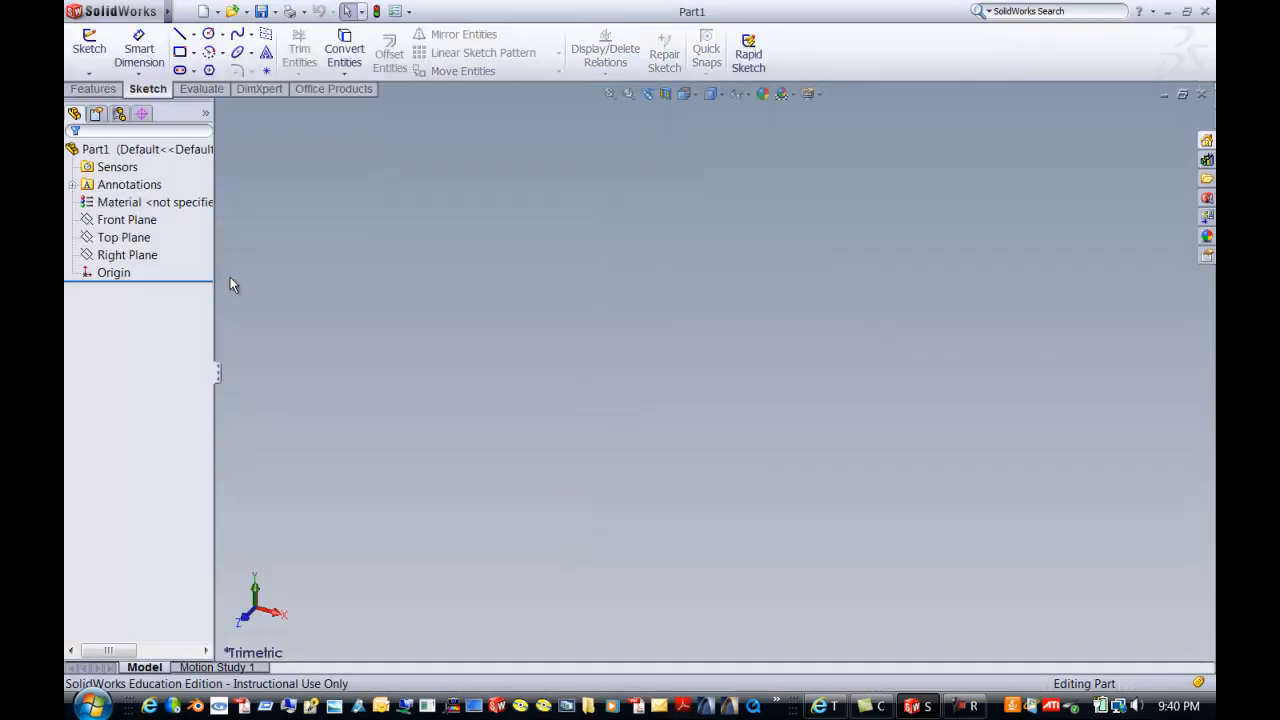
left_click(123, 237)
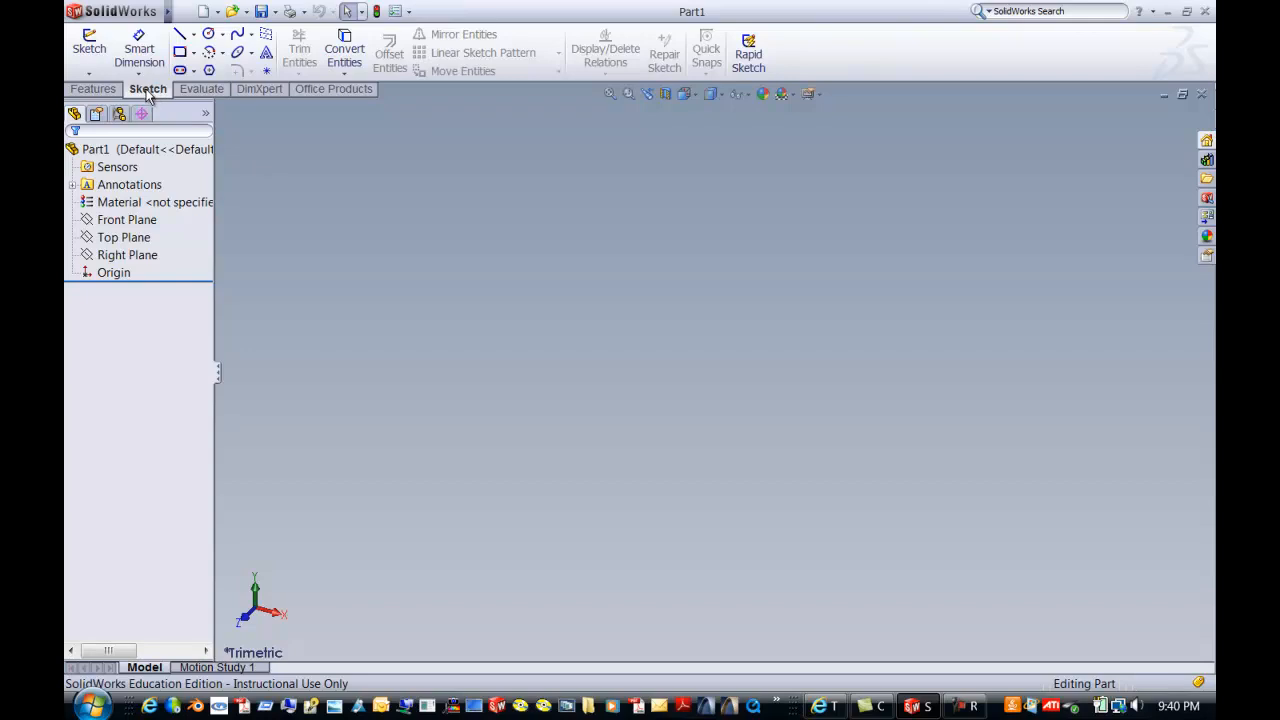
left_click(180, 53)
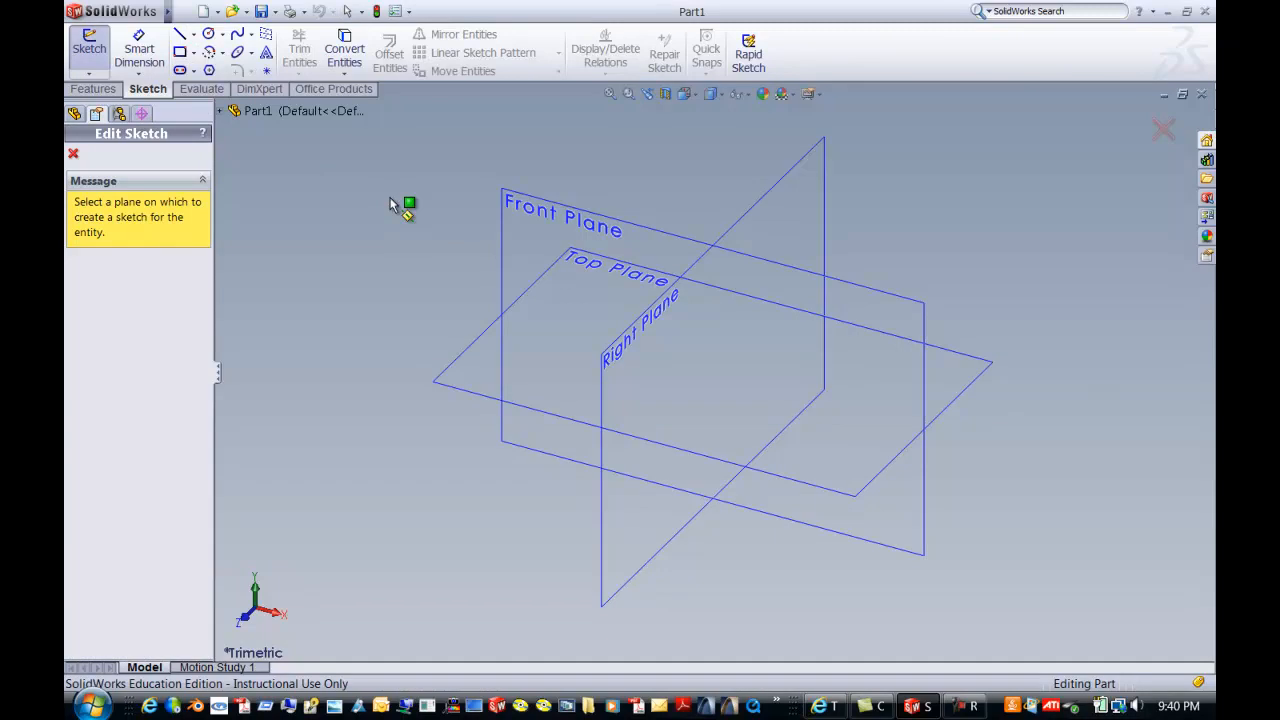
left_click(520, 232)
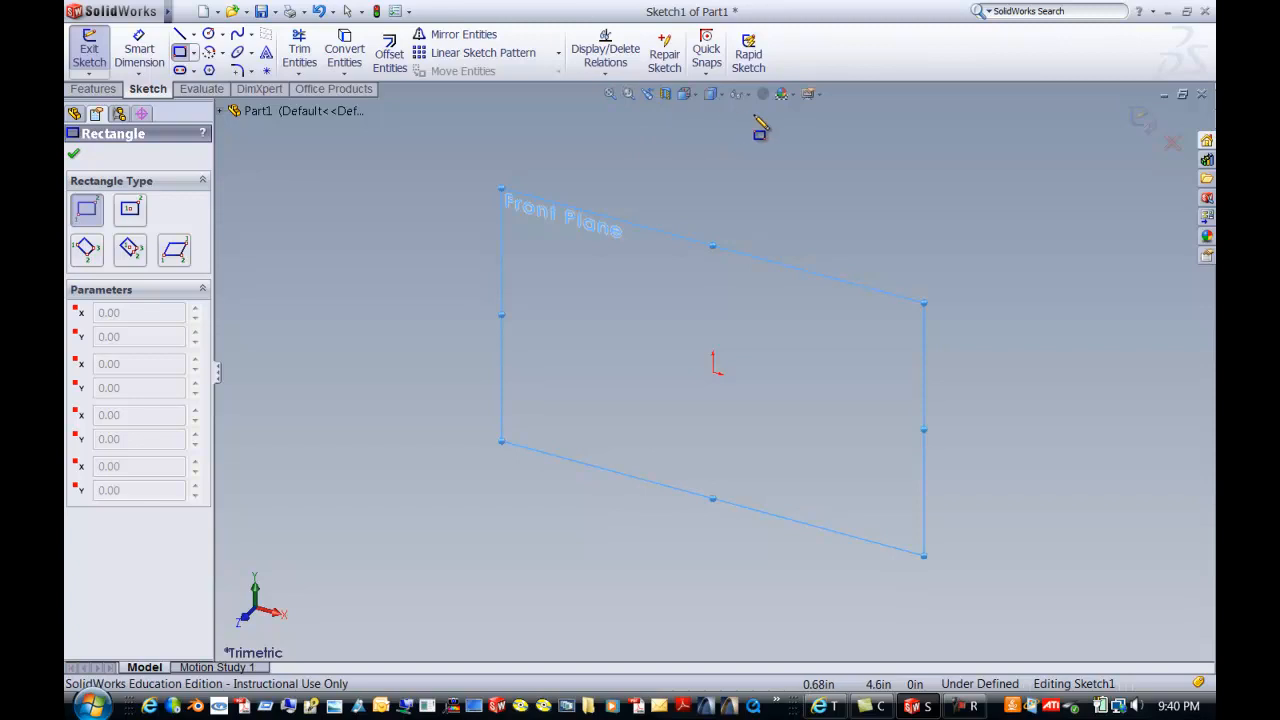
left_click(694, 97)
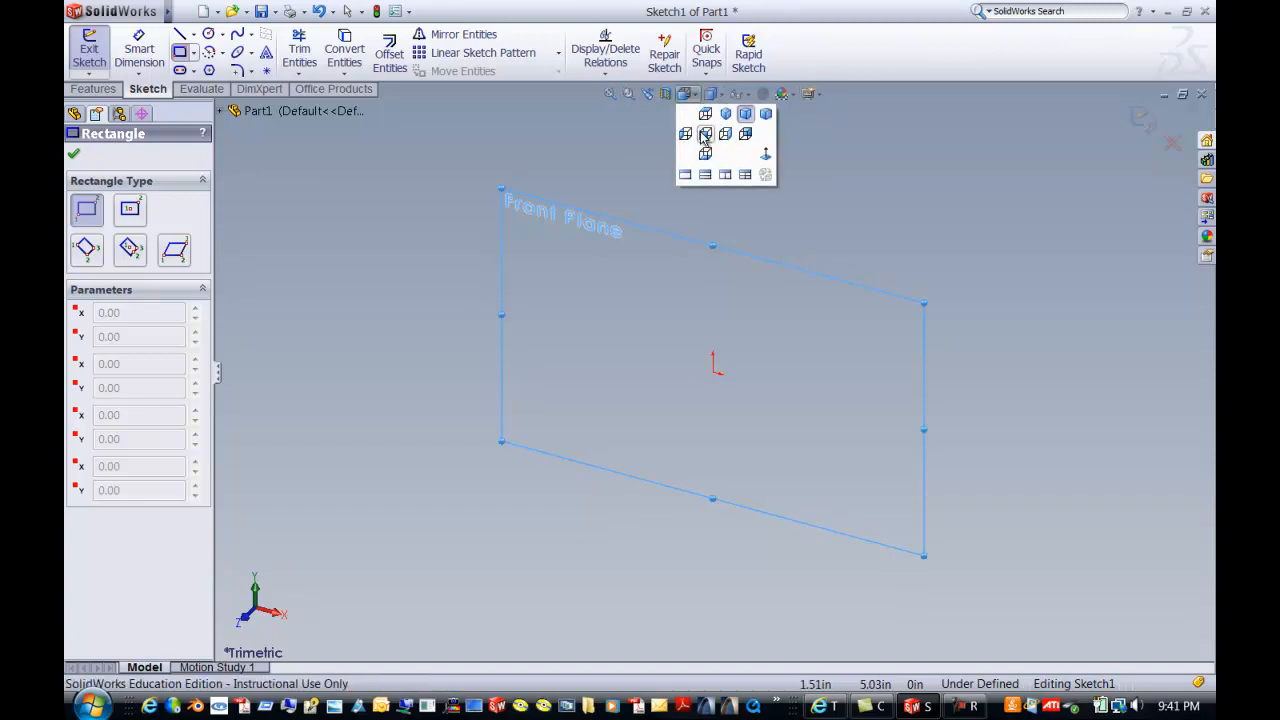
left_click(705, 134)
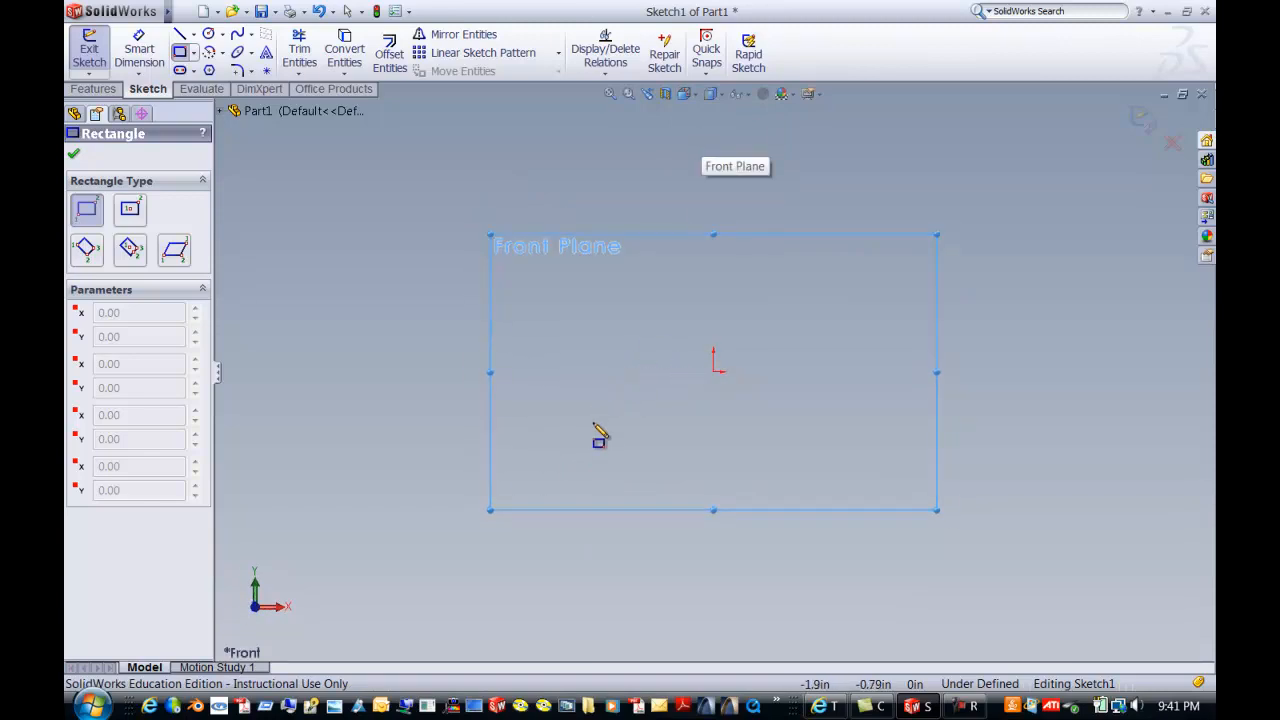
left_click_drag(591, 427, 845, 273)
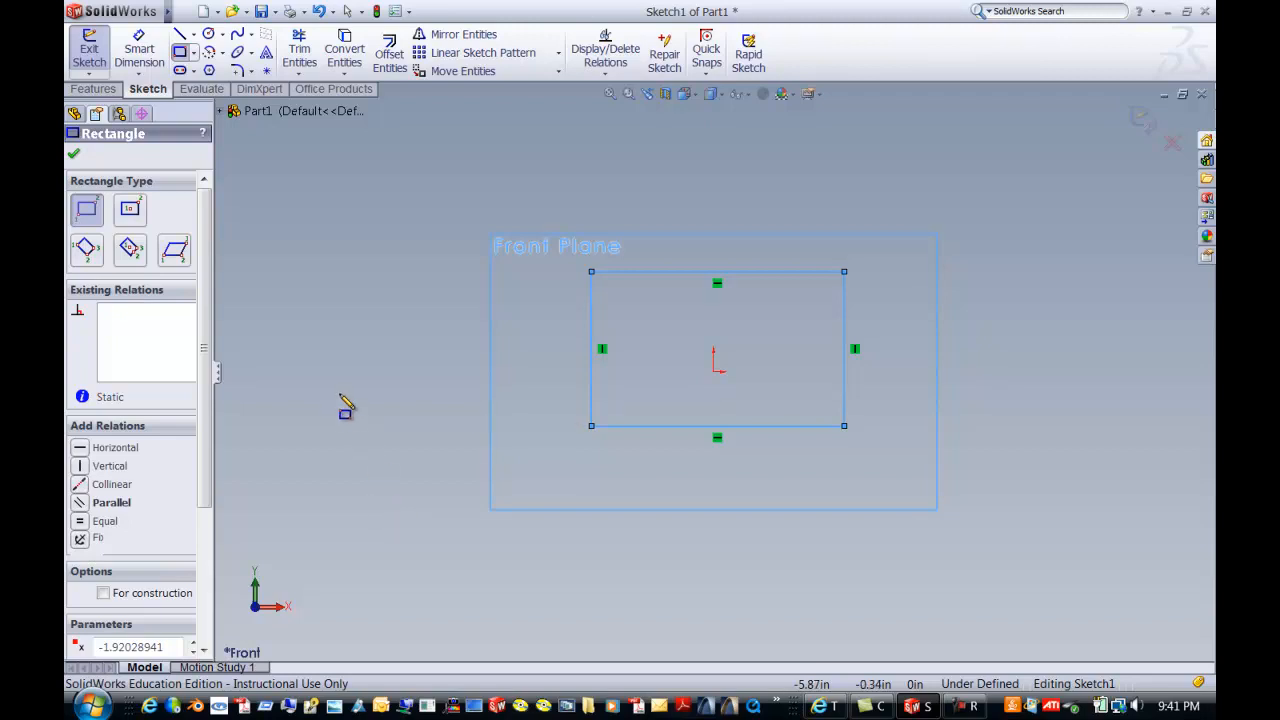
Step: Dimension the rectangle's upper horizontal edge and set its length to 4.00 in
left_click(141, 60)
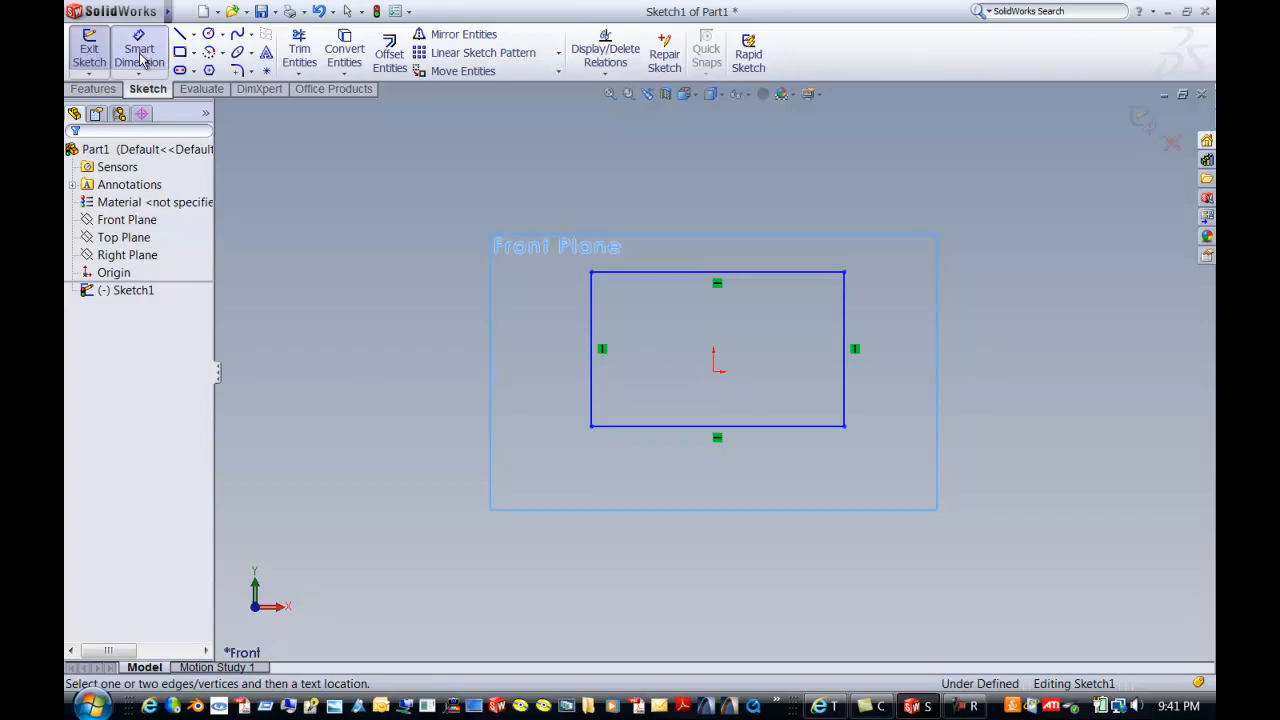
left_click(141, 60)
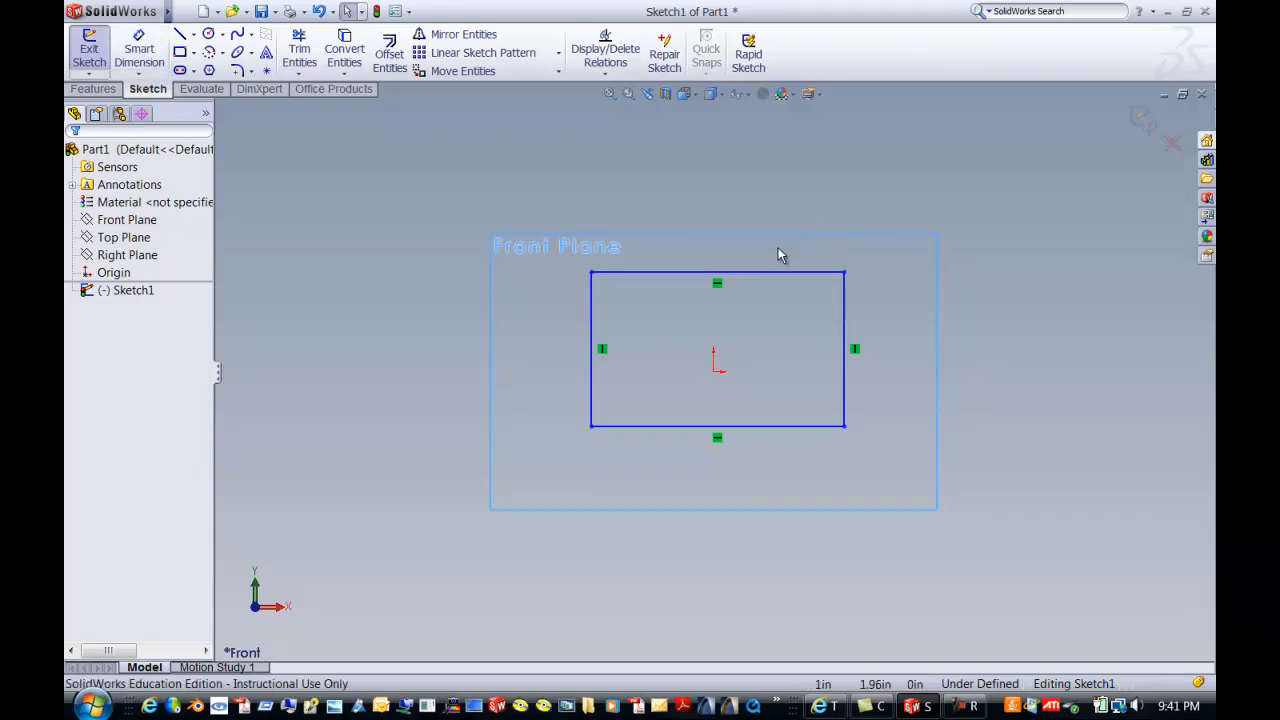
left_click(141, 60)
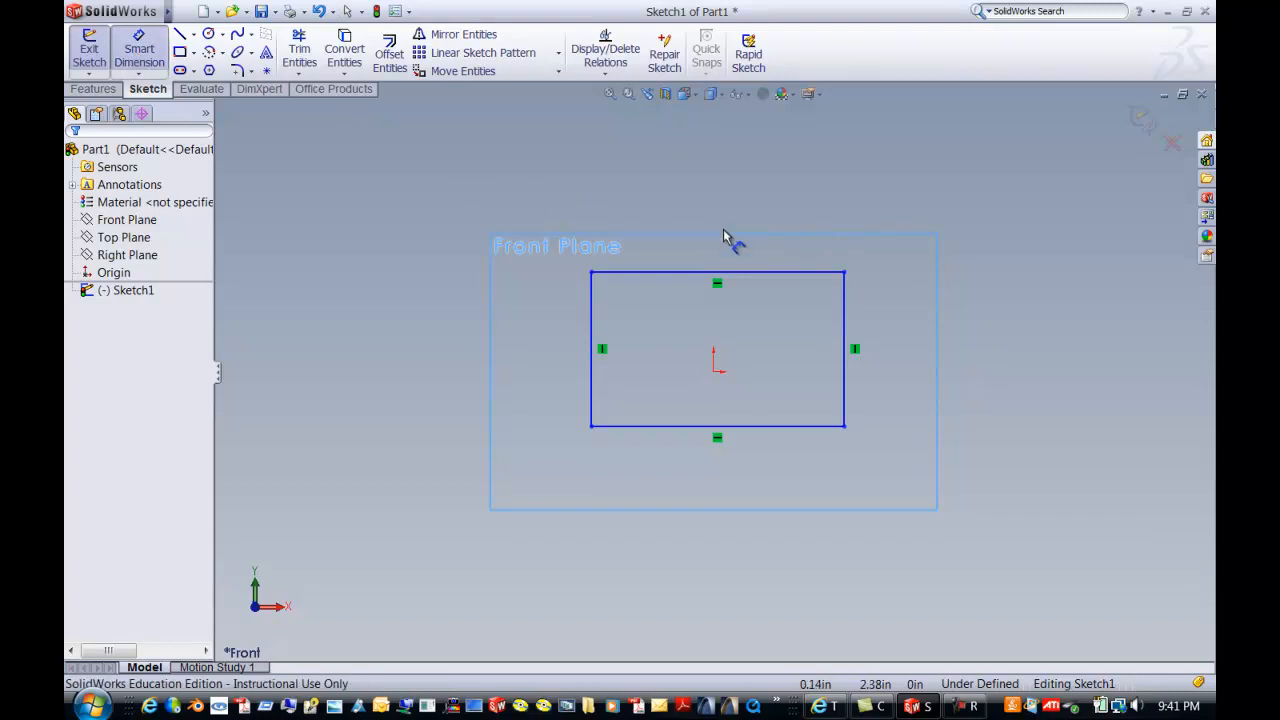
left_click(740, 272)
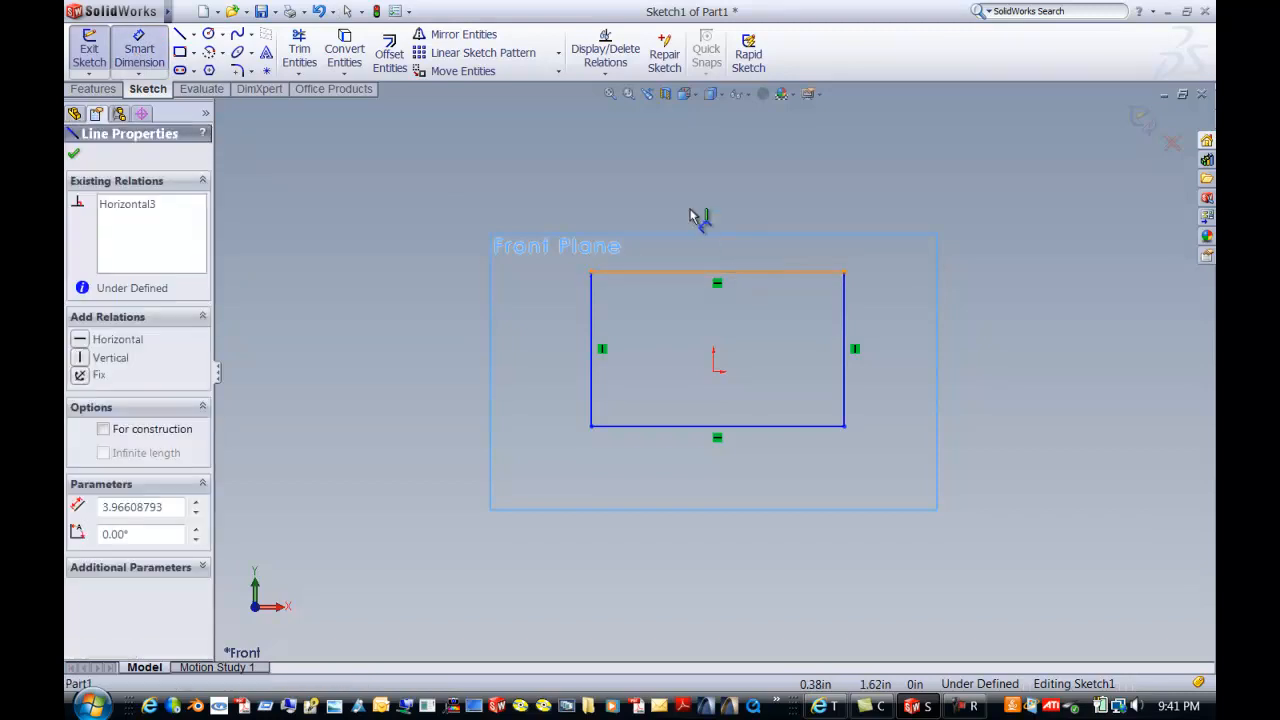
left_click(713, 218)
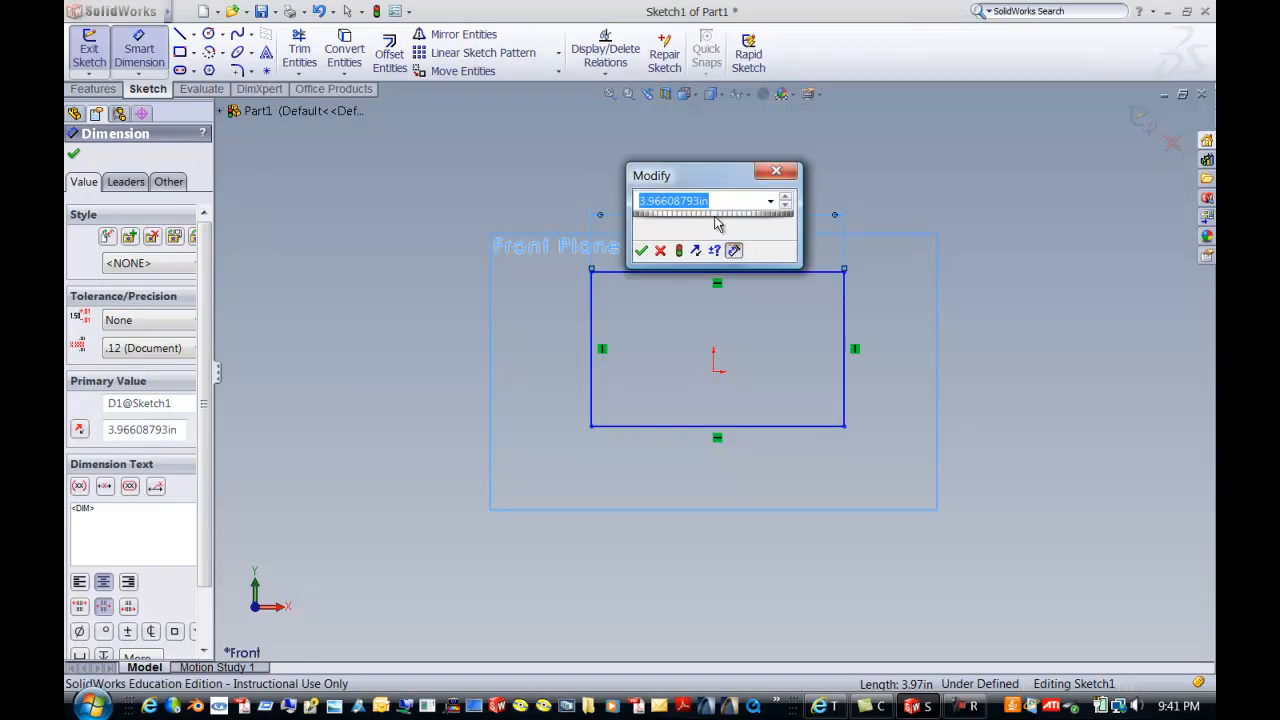
type("4.00")
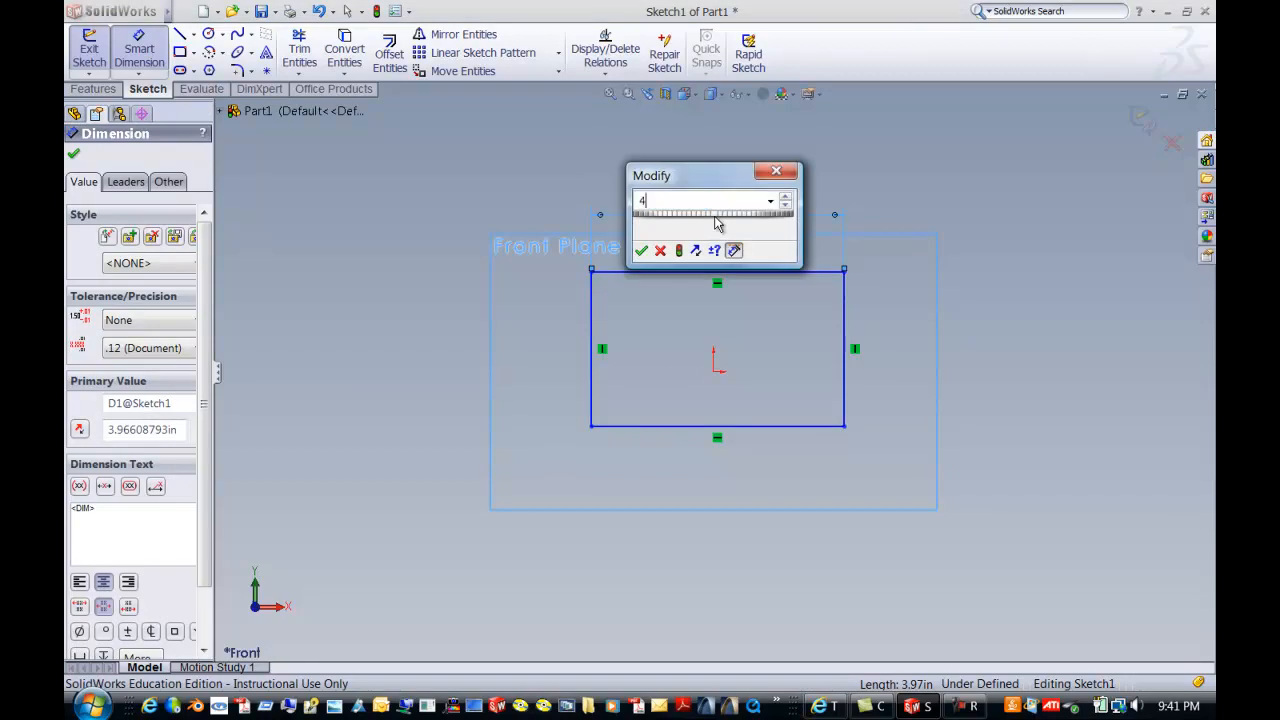
left_click(641, 250)
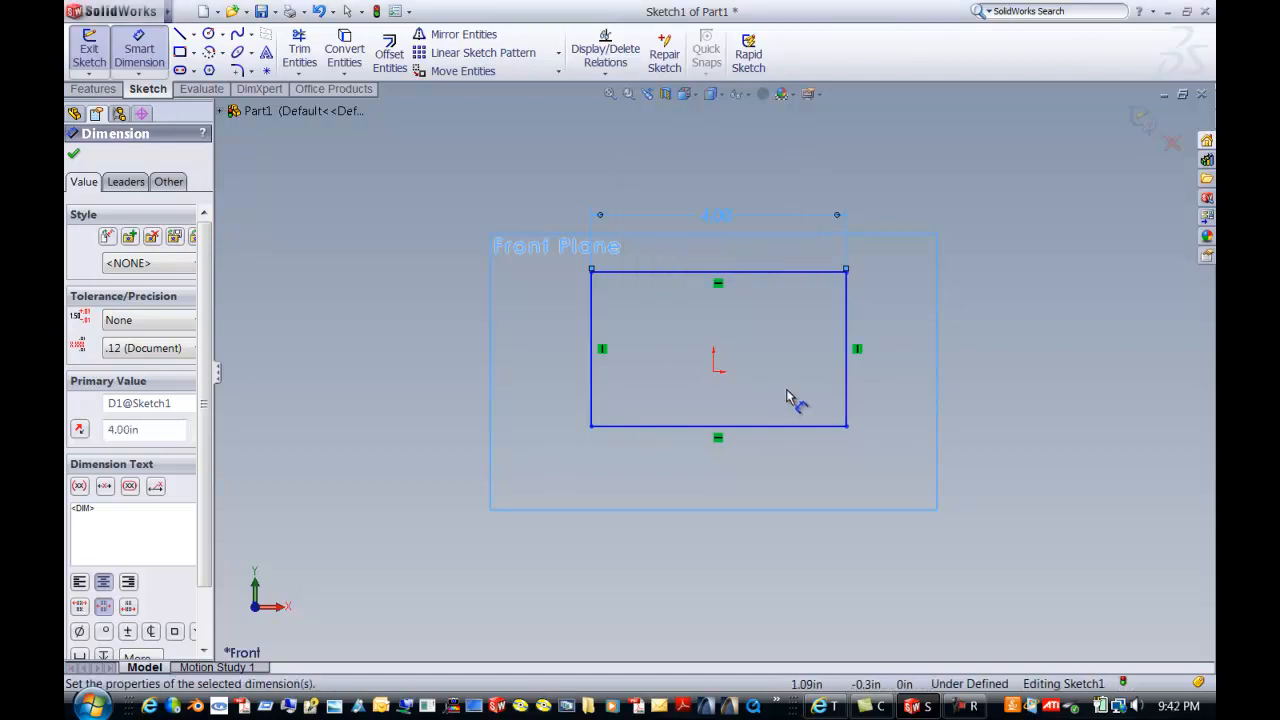
Step: Dimension the rectangle's right vertical edge and set its length to 4.00 in
left_click(848, 334)
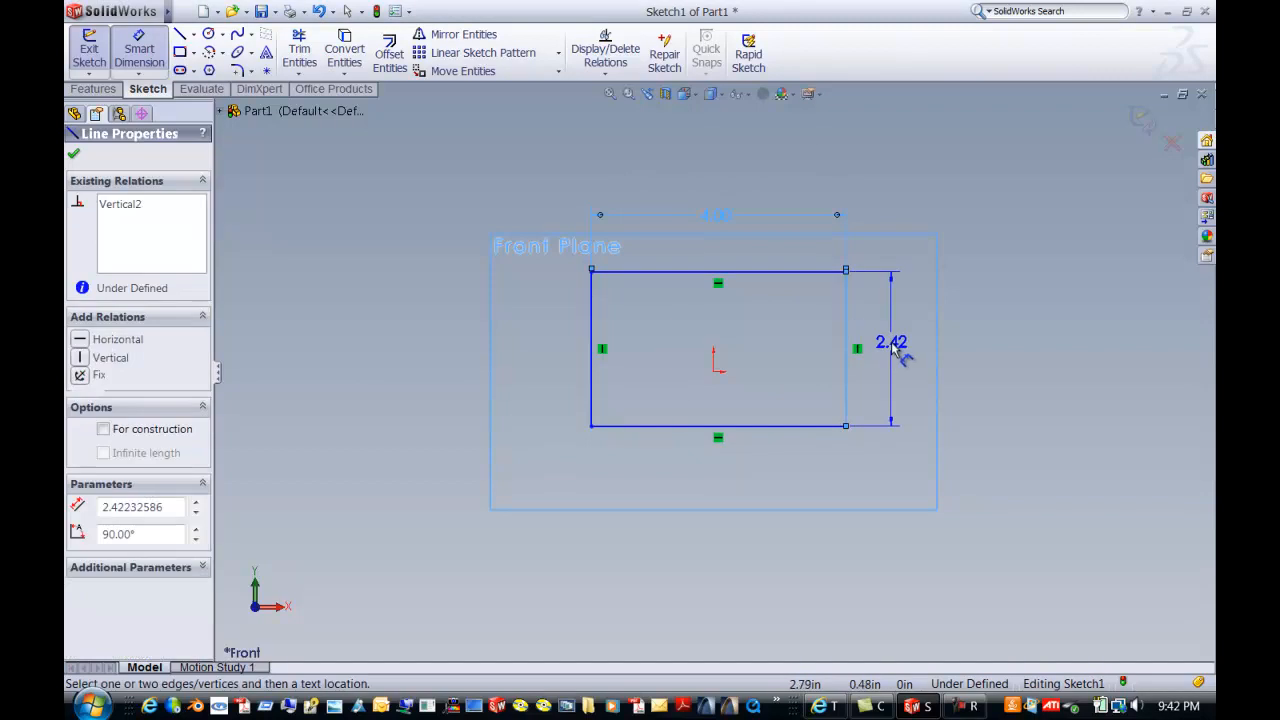
left_click(903, 345)
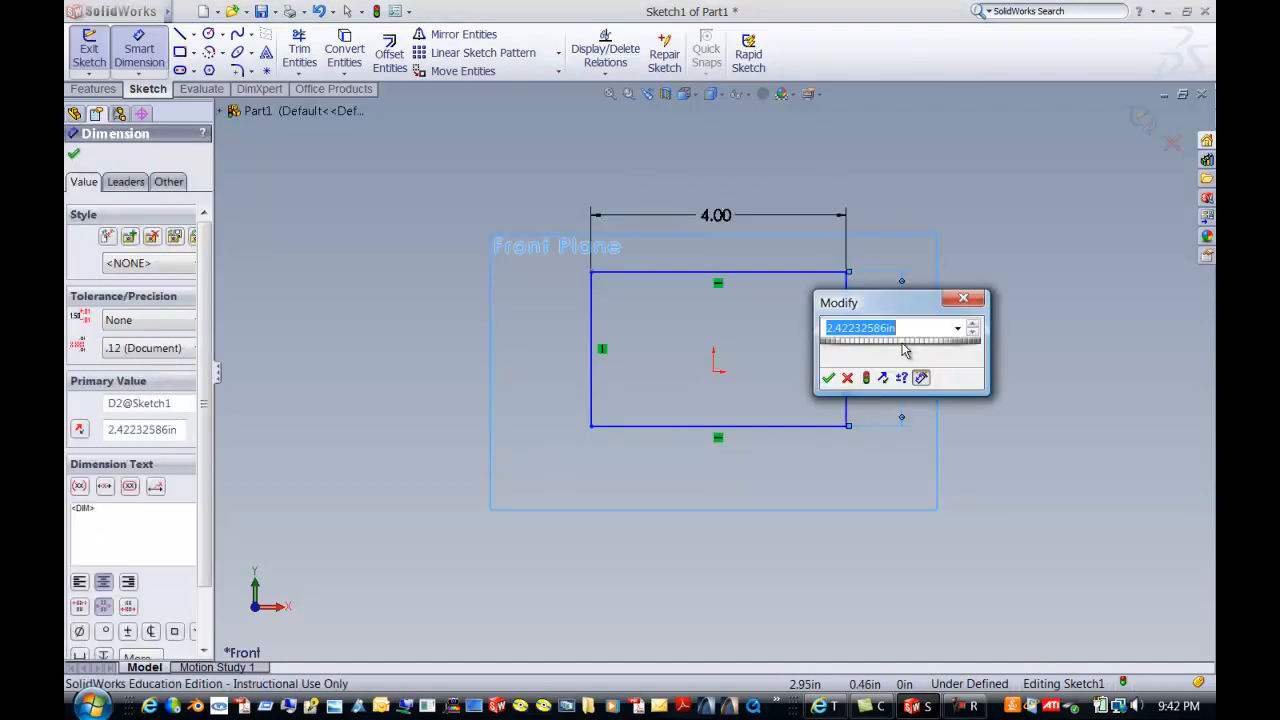
type("4.00")
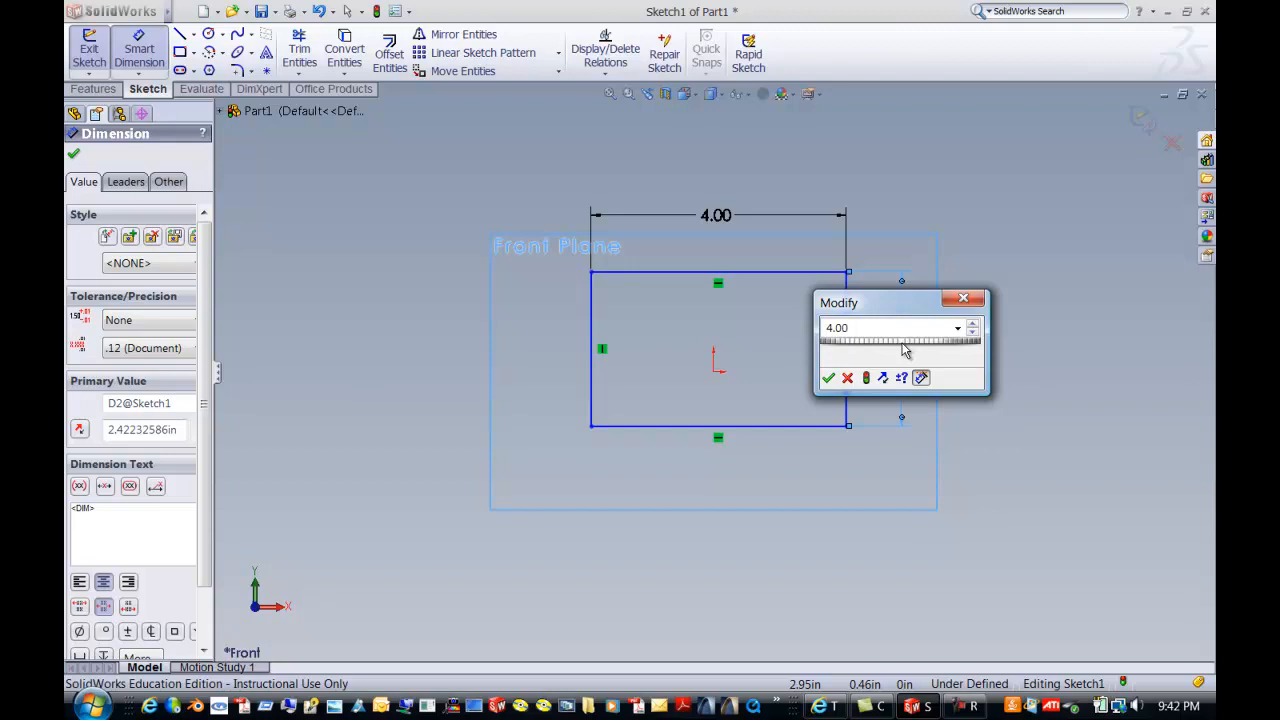
left_click(828, 378)
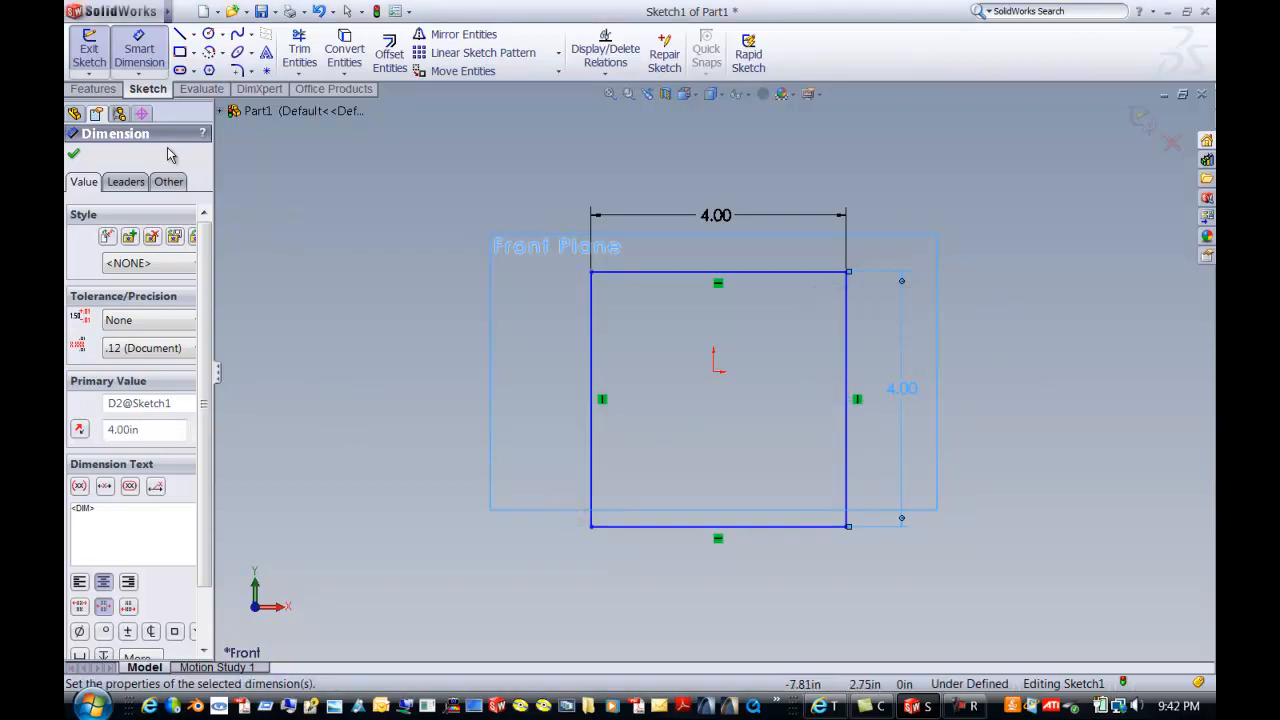
left_click(73, 158)
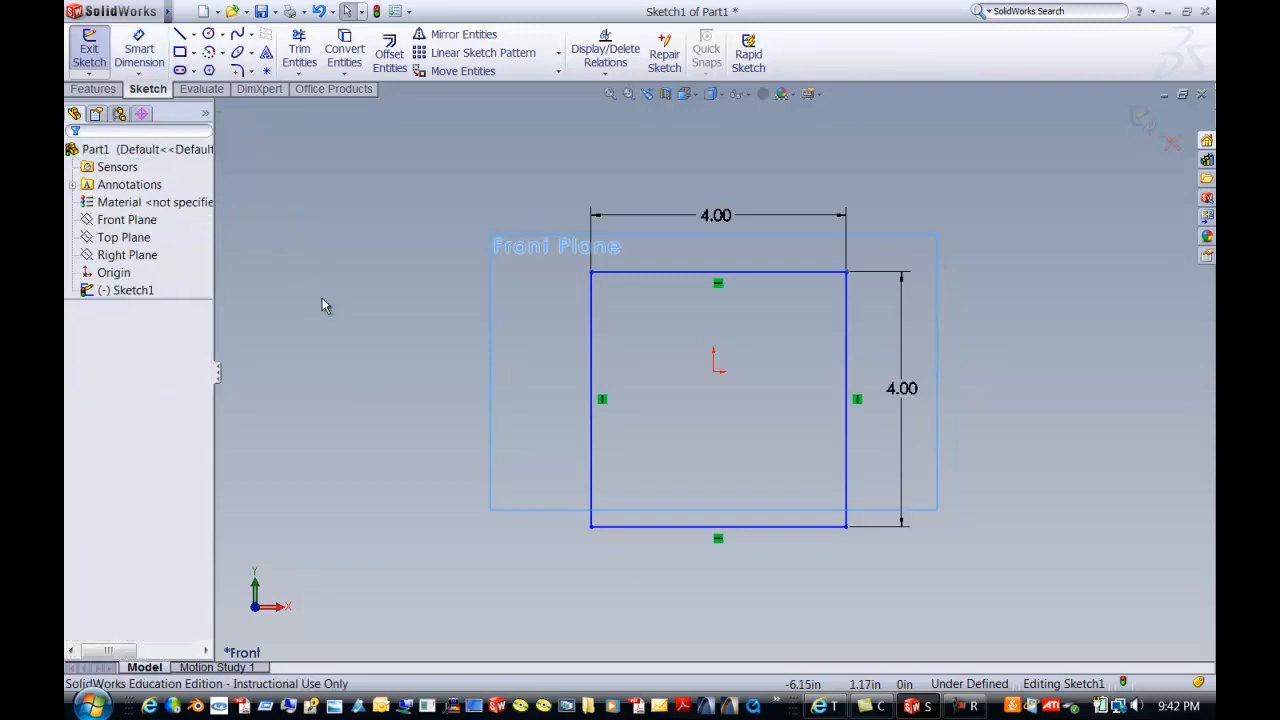
Step: Extrude the square sketch into a solid plate with a blind boss extrusion
left_click(95, 90)
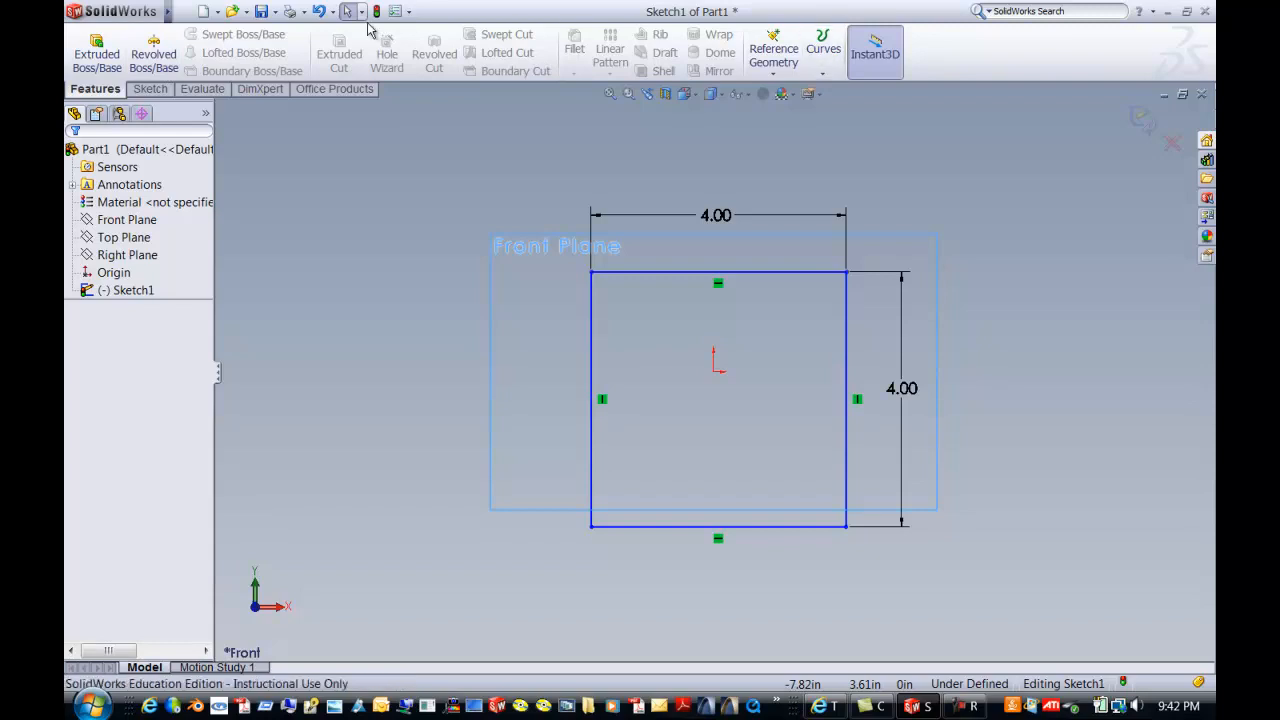
left_click(86, 66)
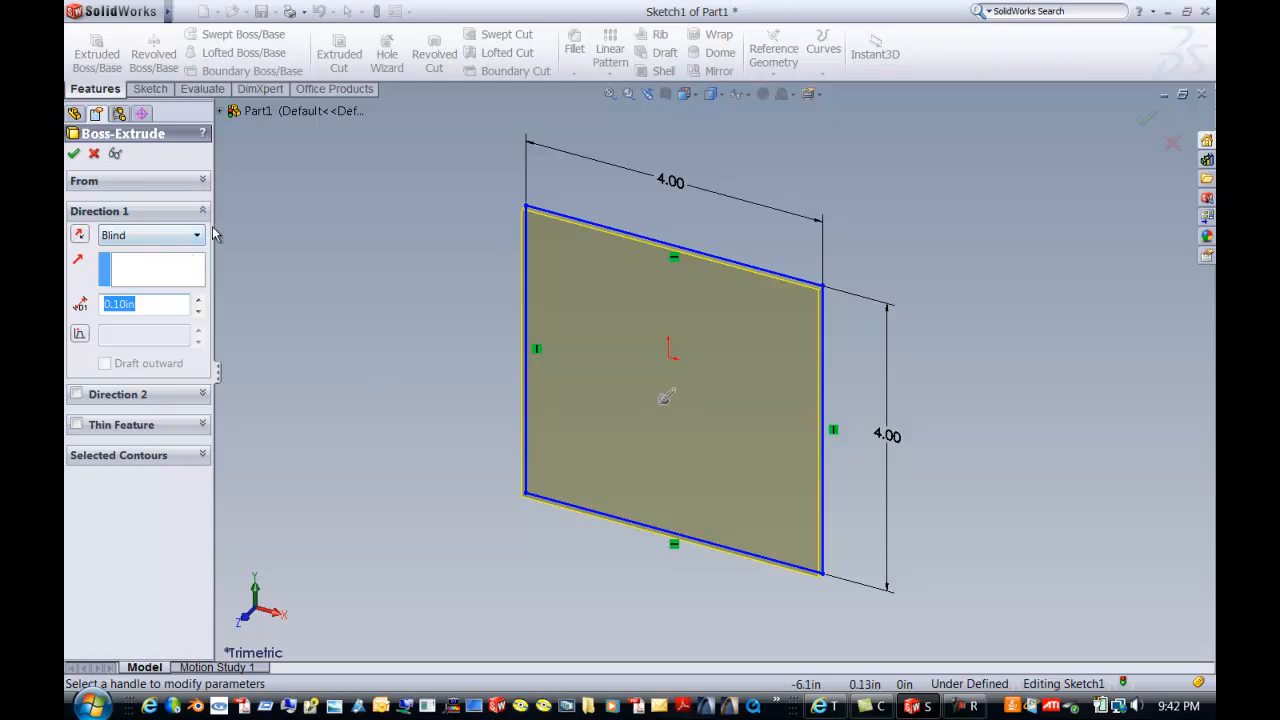
left_click(149, 304)
left_click(75, 153)
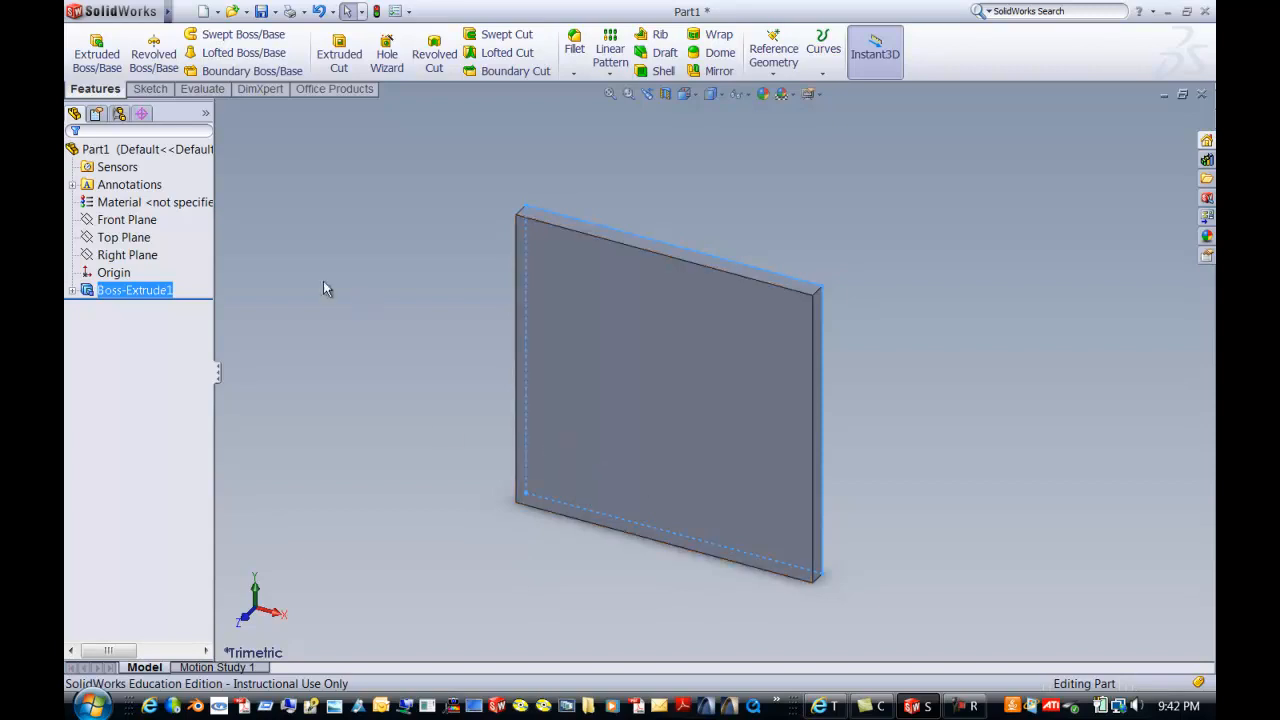
Step: Sketch a circle on the plate's front face, centred directly below the origin, and set its radius to 1.00 in
left_click(150, 89)
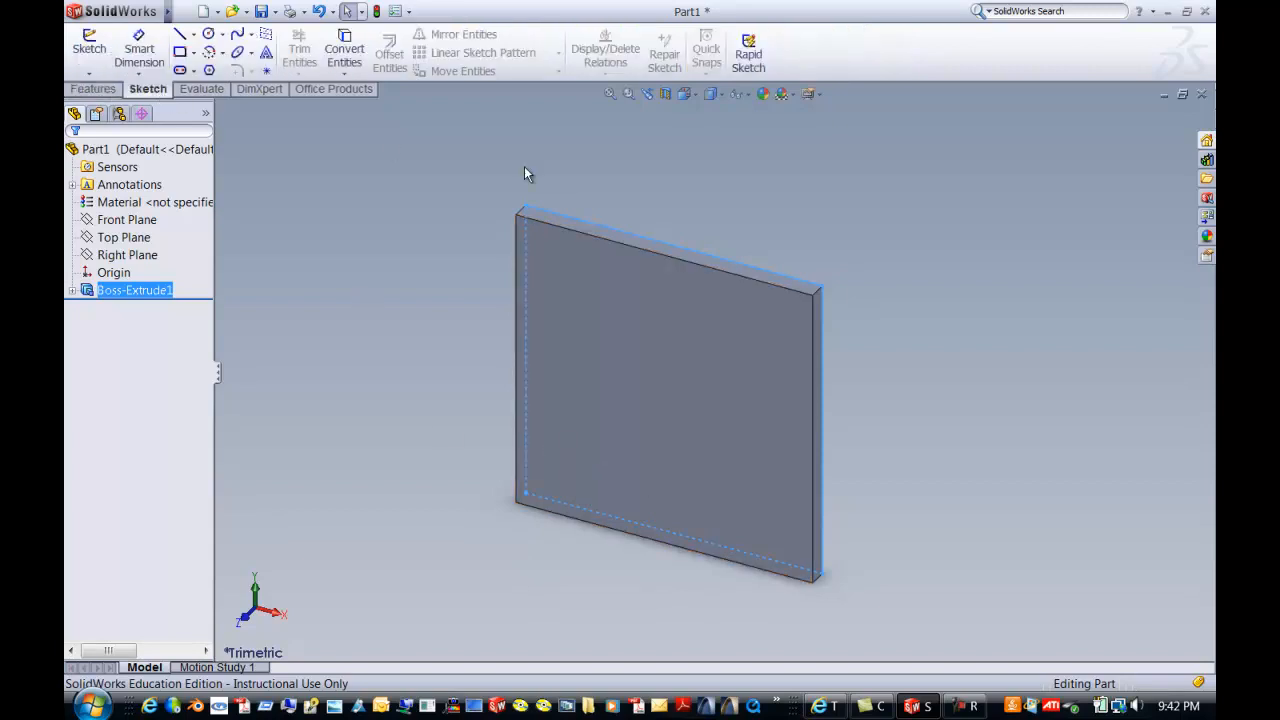
left_click(694, 94)
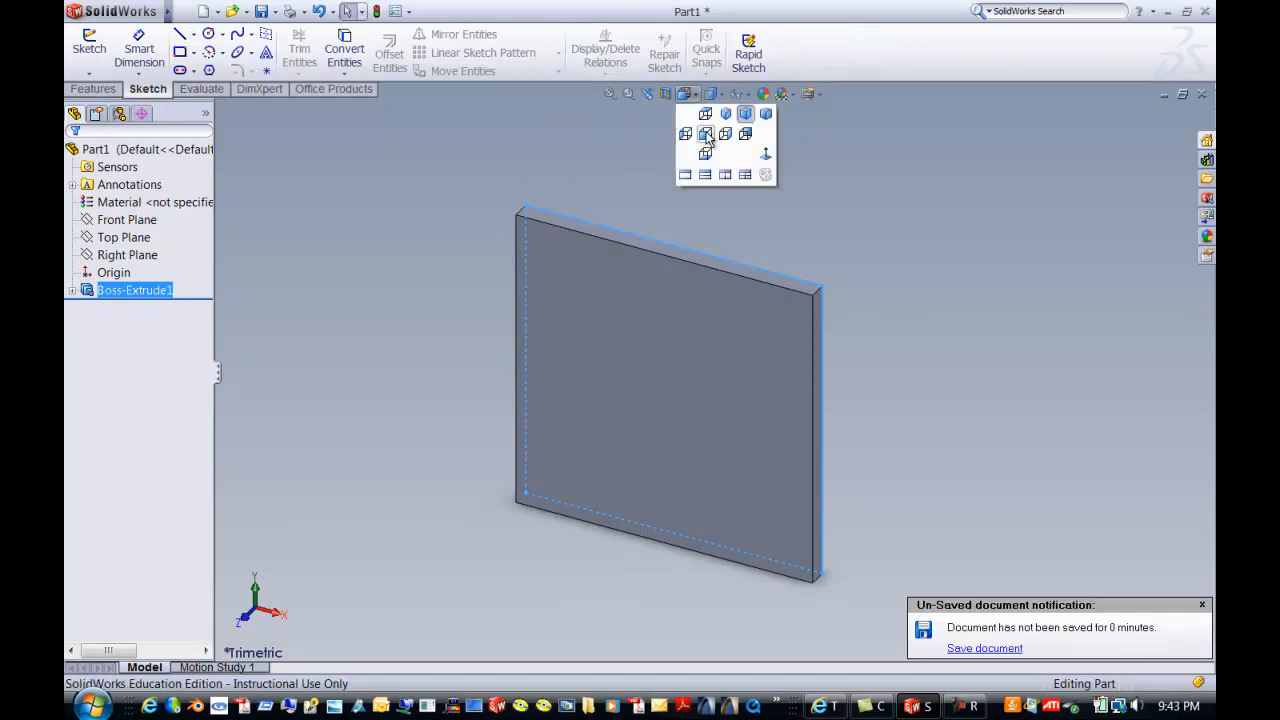
left_click(705, 133)
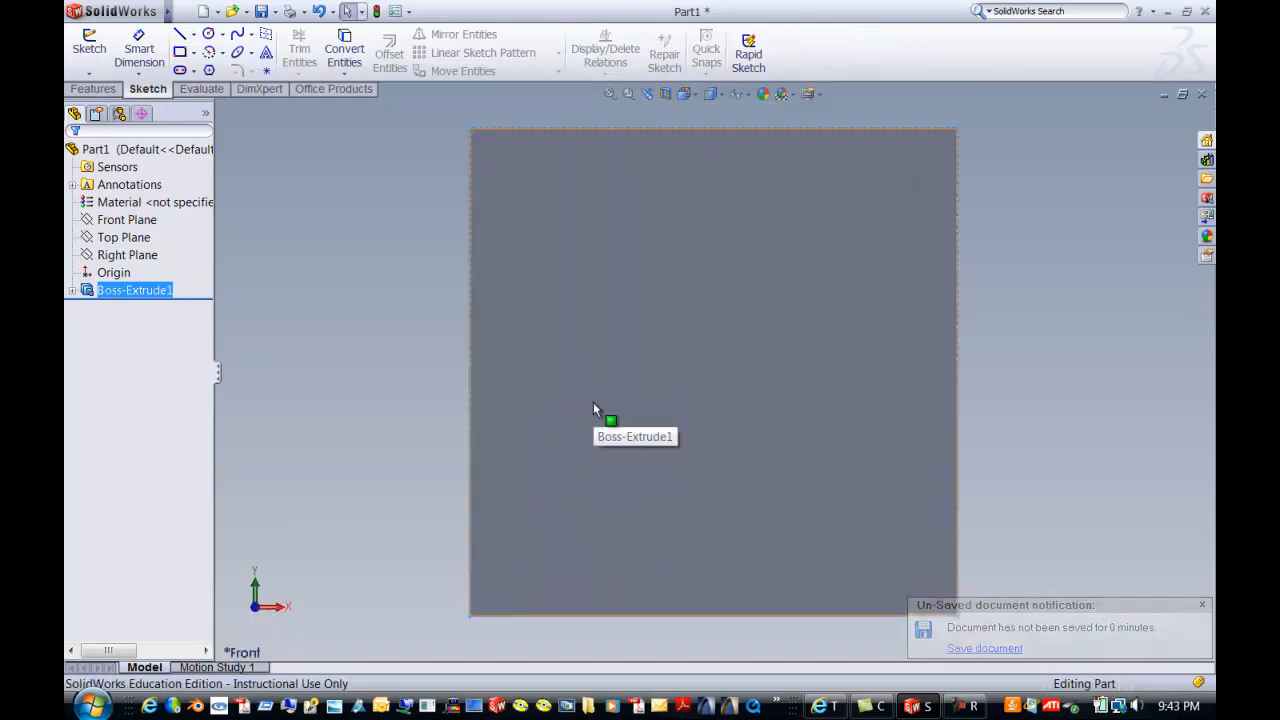
left_click(548, 404)
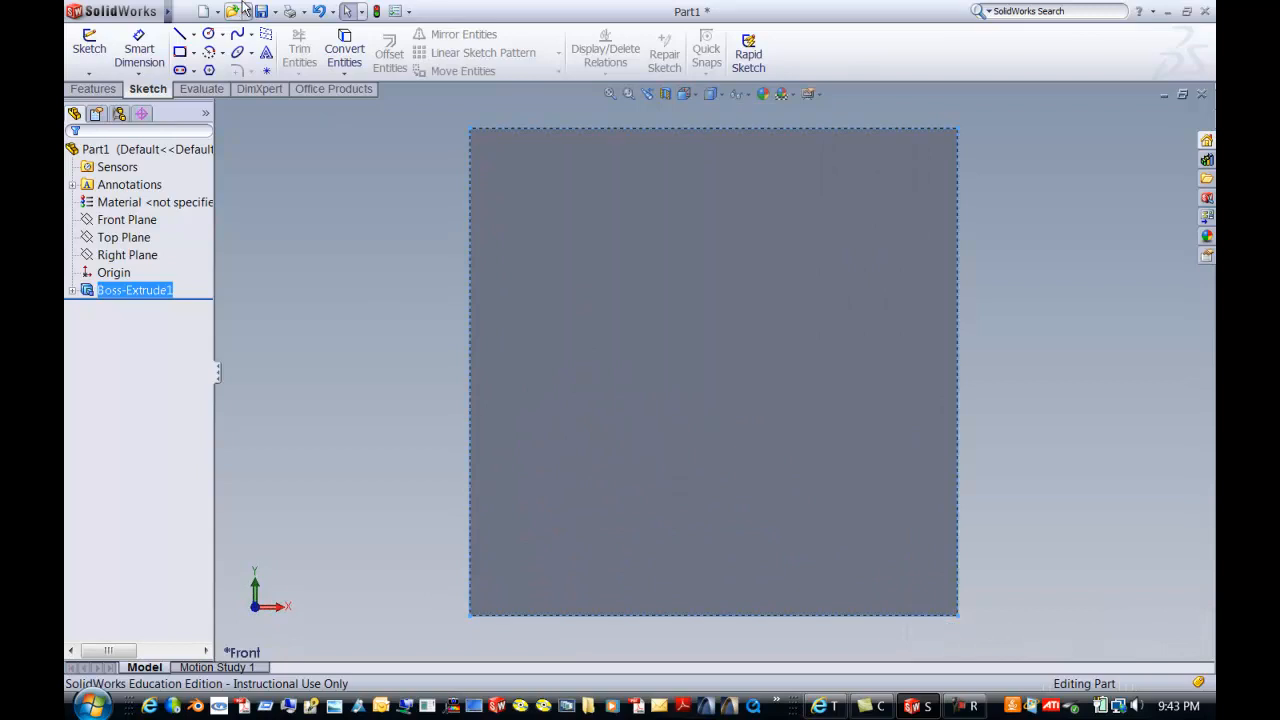
left_click(208, 36)
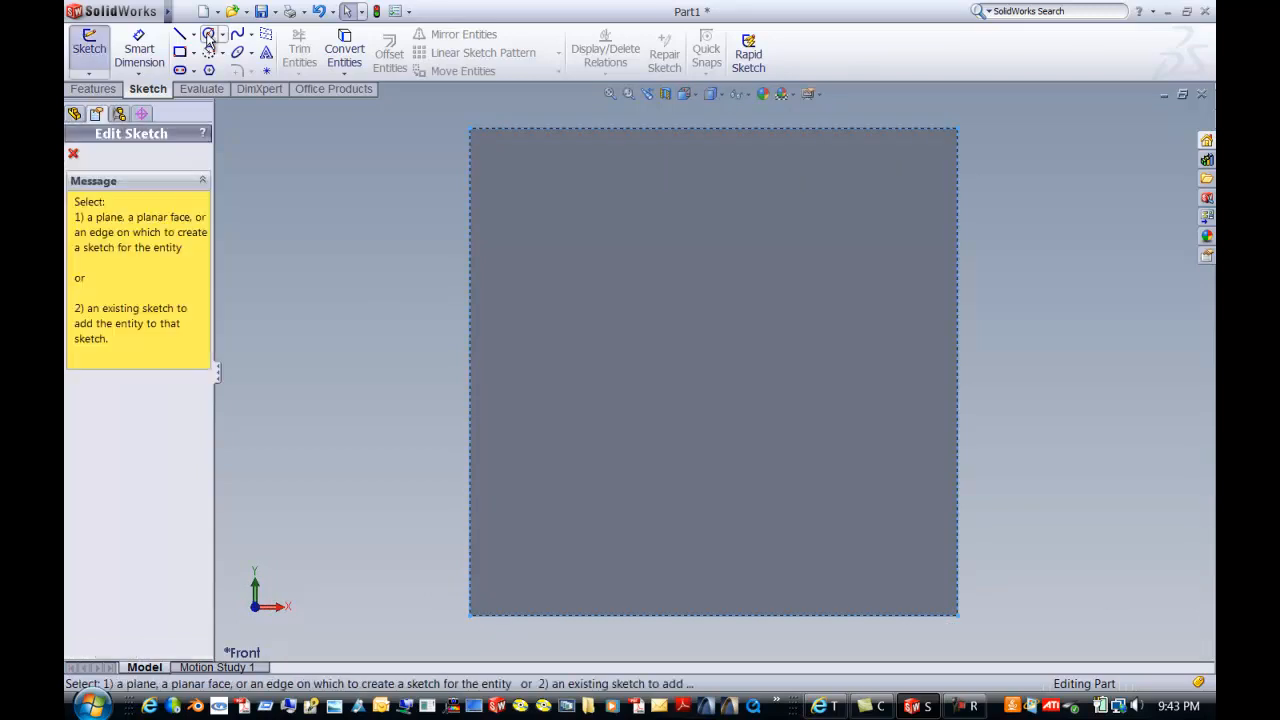
left_click(642, 248)
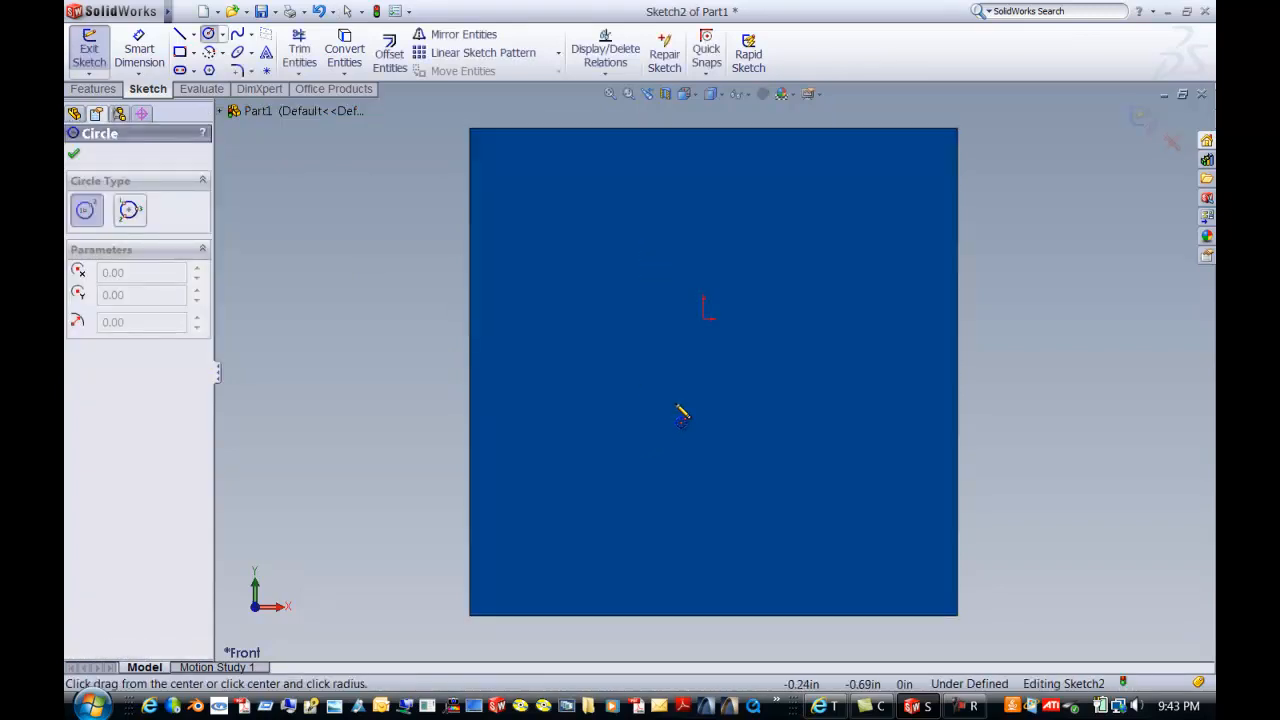
left_click(705, 370)
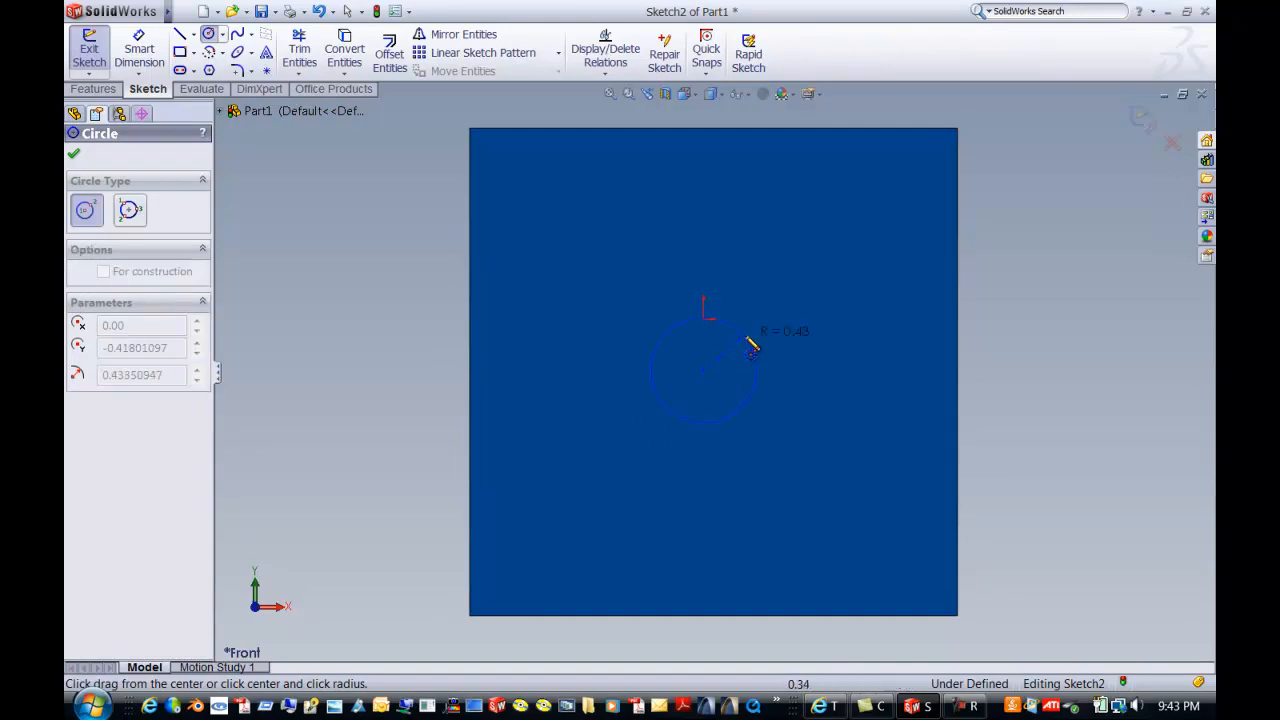
left_click(804, 302)
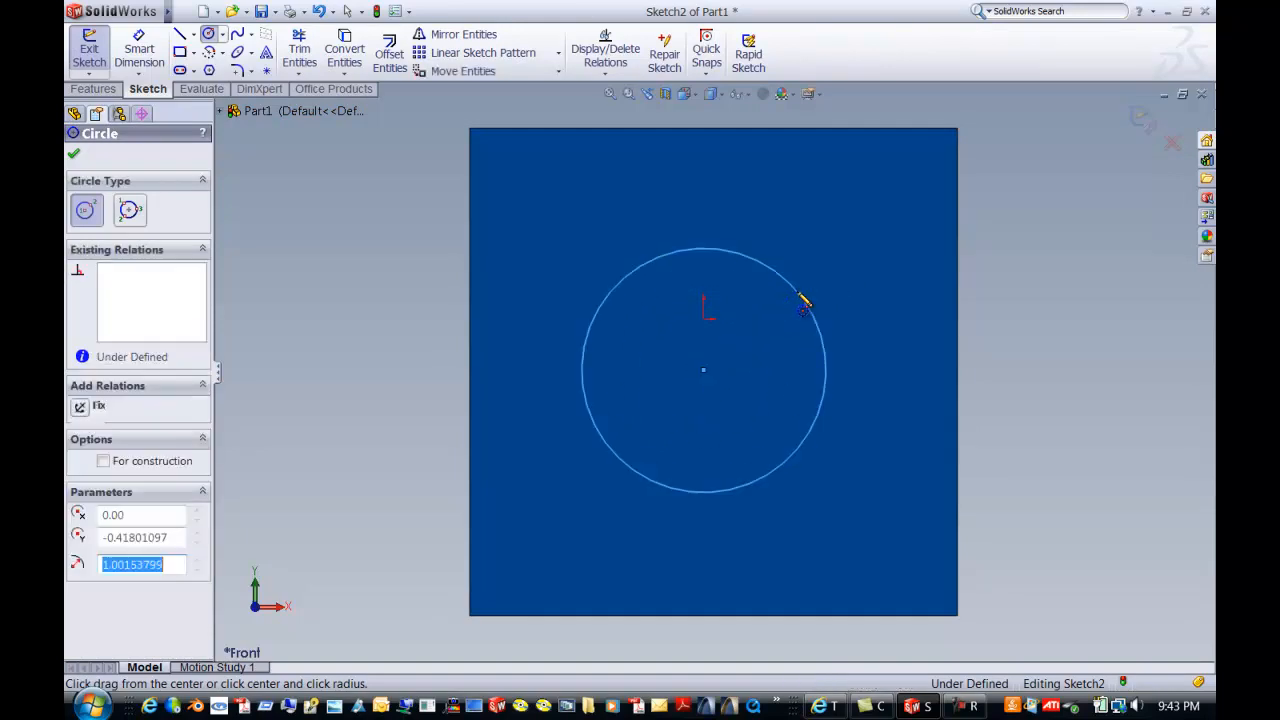
left_click(175, 567)
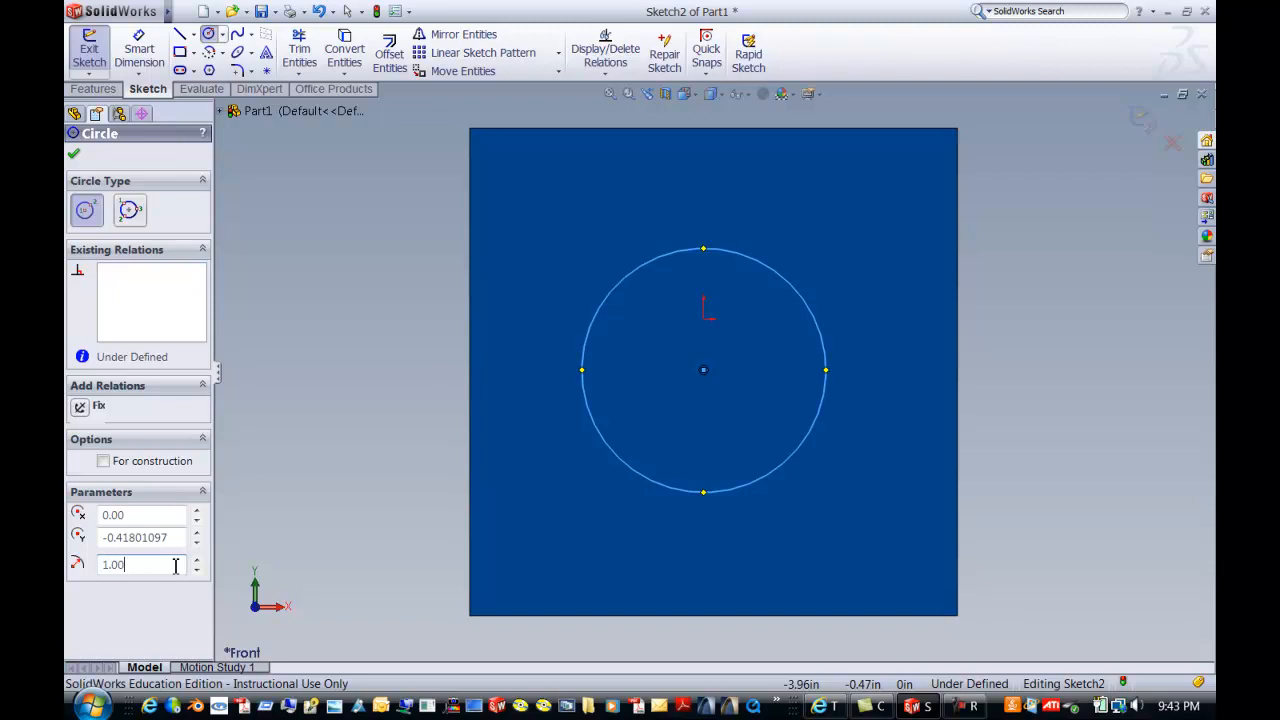
left_click(73, 159)
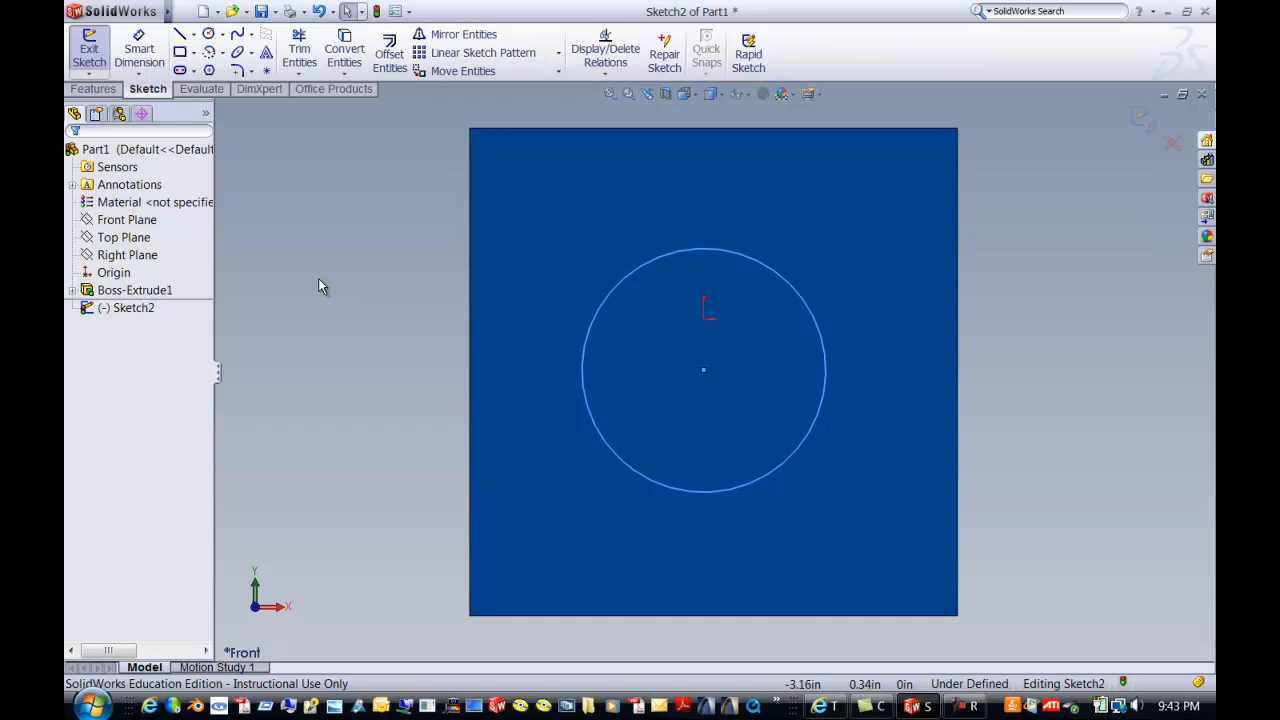
Step: Dimension the circle's centre from the plate's upper edge and set the distance to 2.00 in
left_click(139, 48)
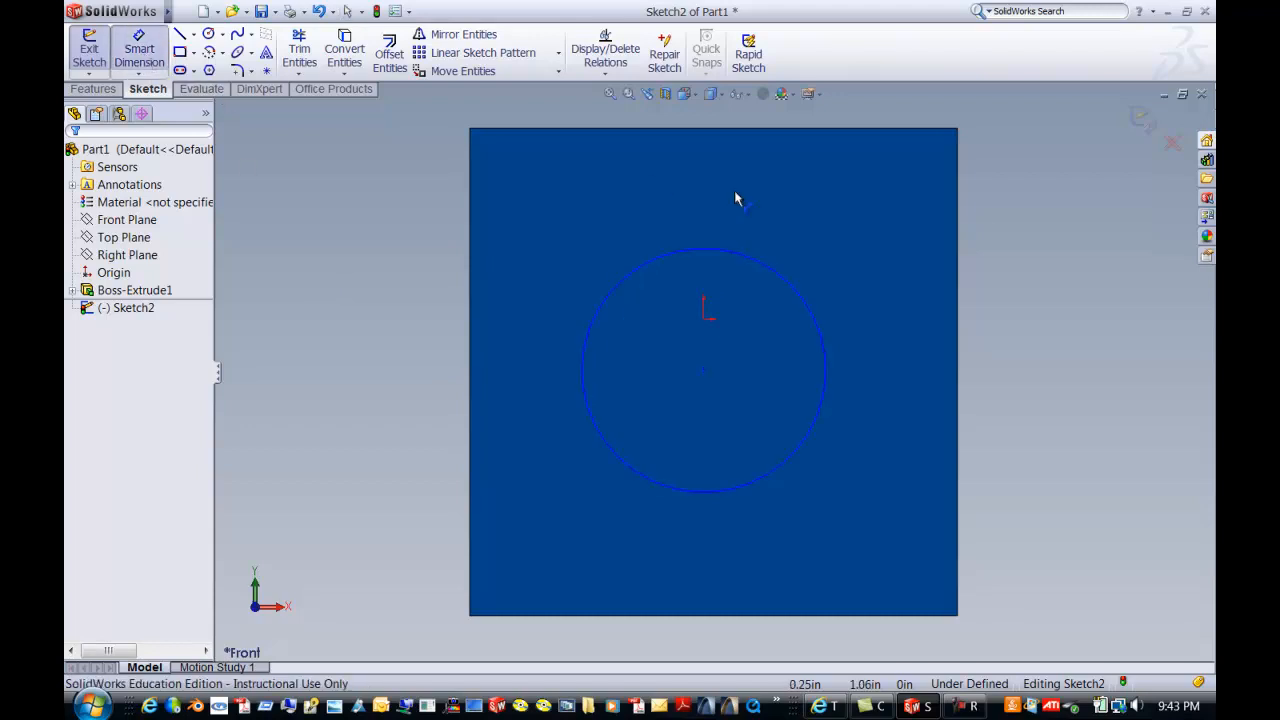
left_click(769, 134)
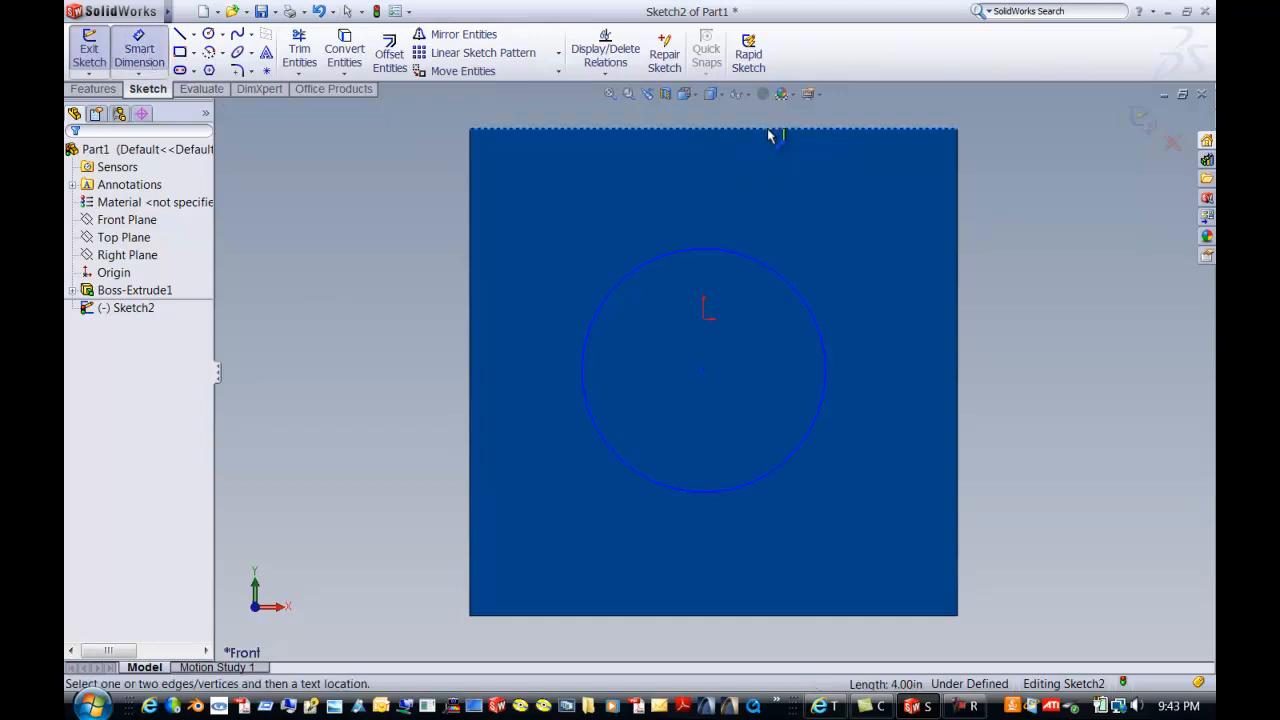
left_click(707, 372)
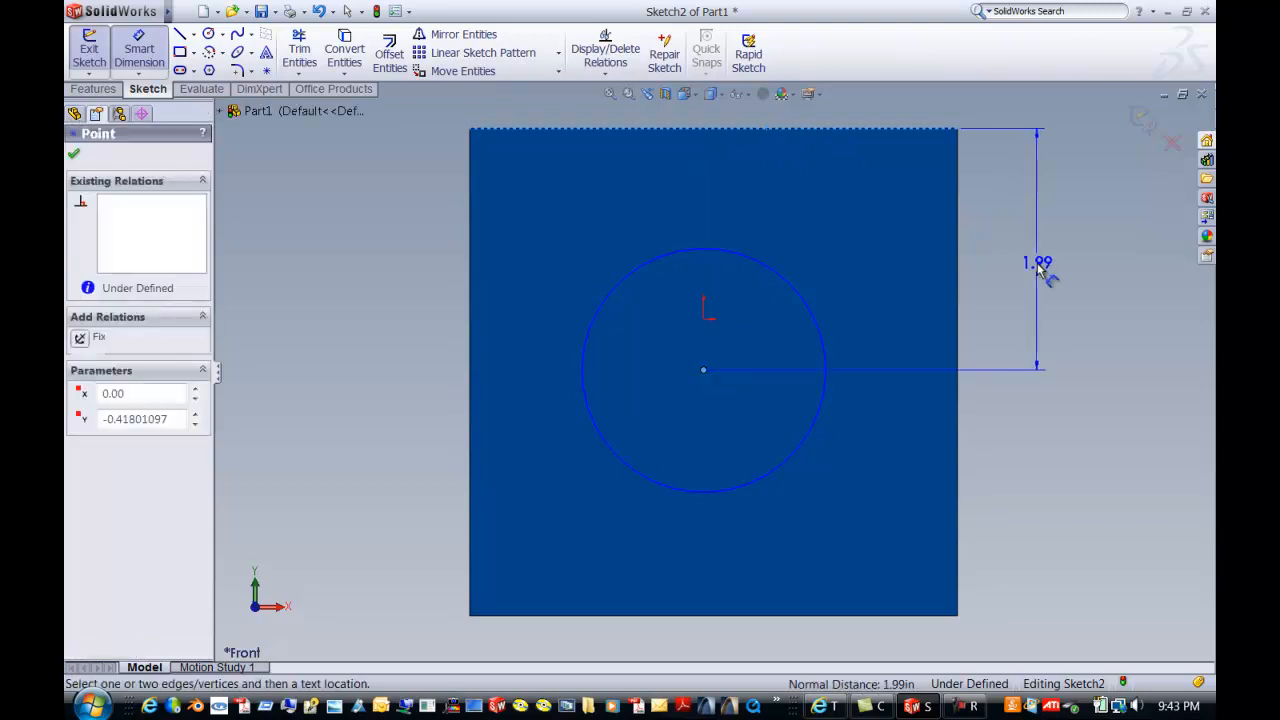
left_click(1040, 268)
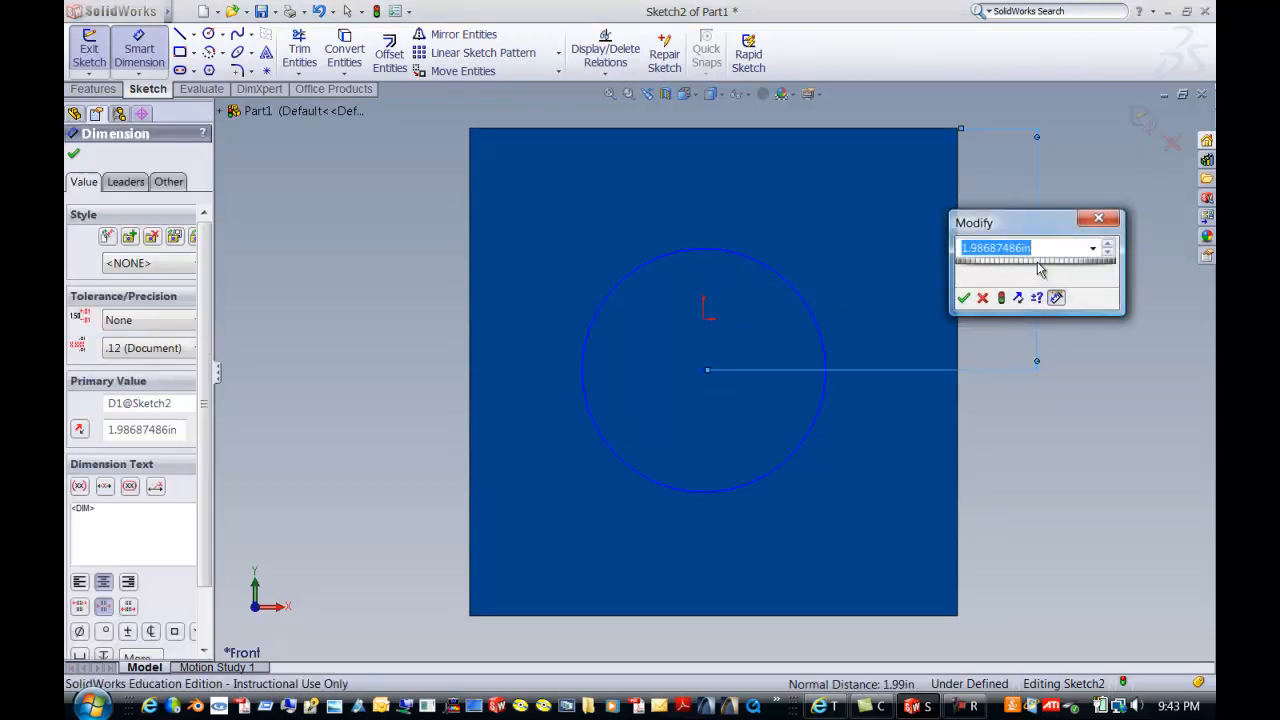
type("2.00")
left_click(964, 297)
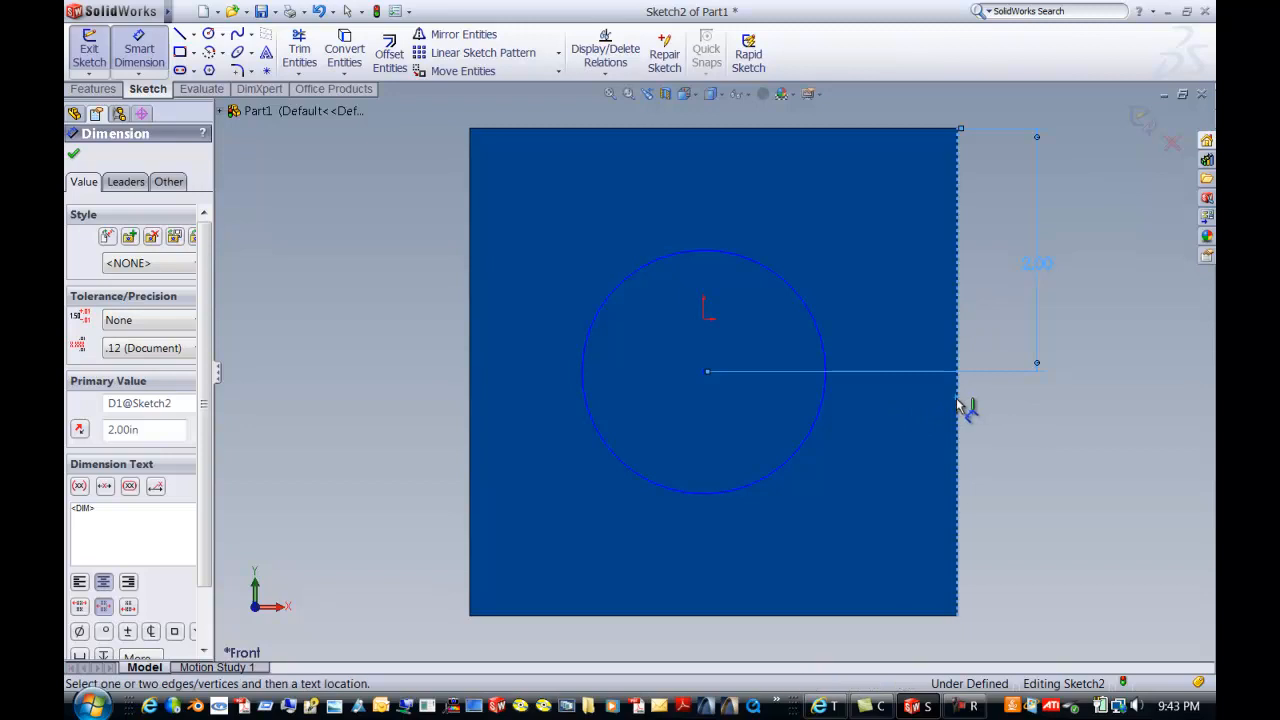
Step: Dimension the circle's centre from the plate's right edge and set the distance to 2.00 in
left_click(705, 373)
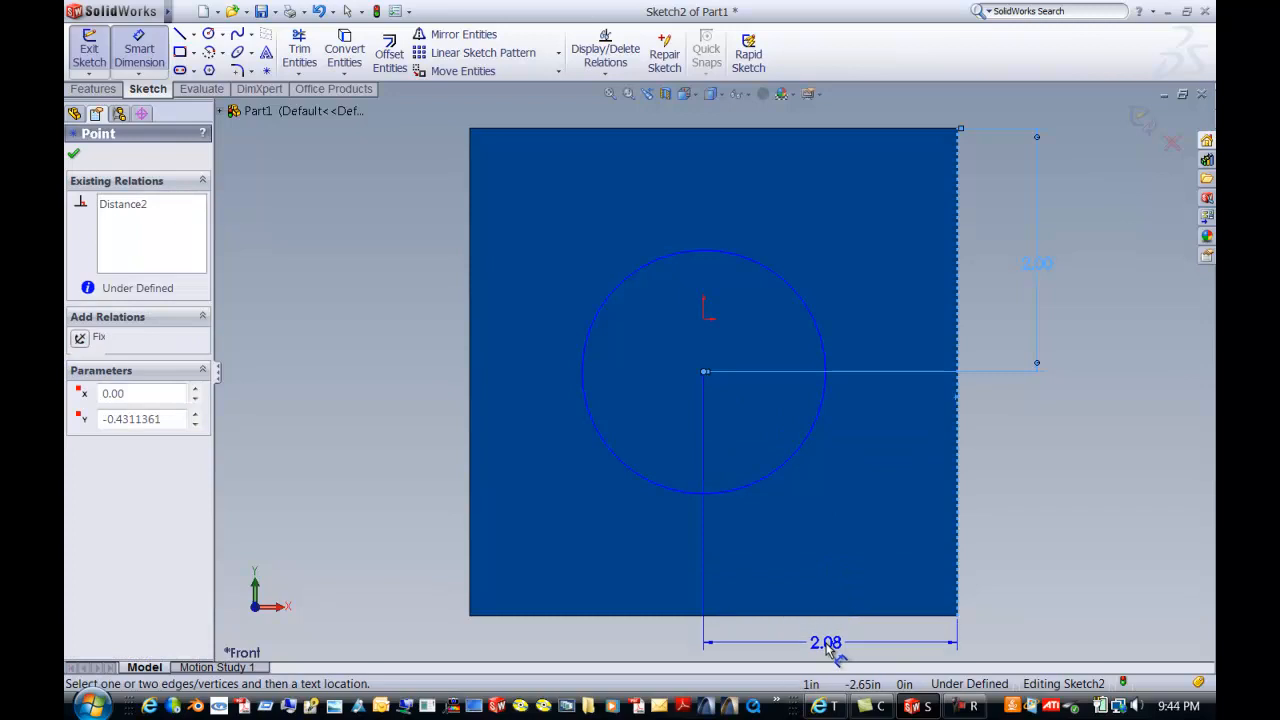
left_click(828, 647)
type("2")
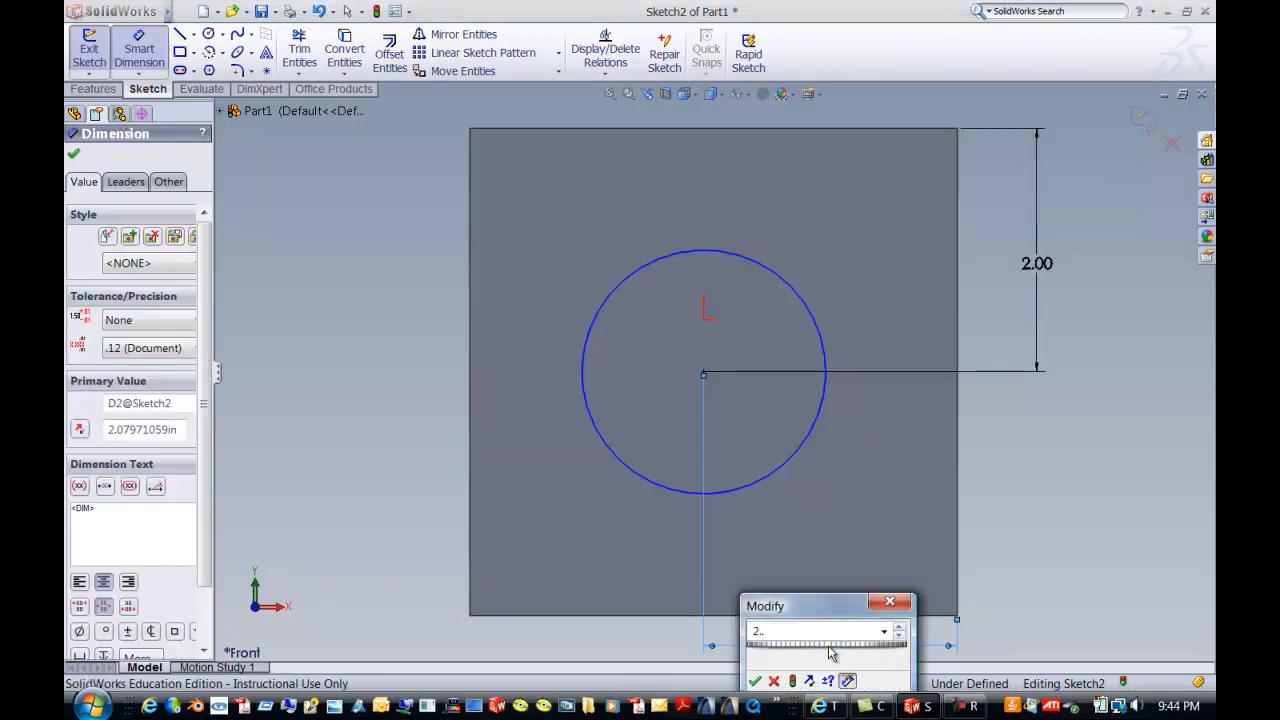
type(".00")
left_click(755, 681)
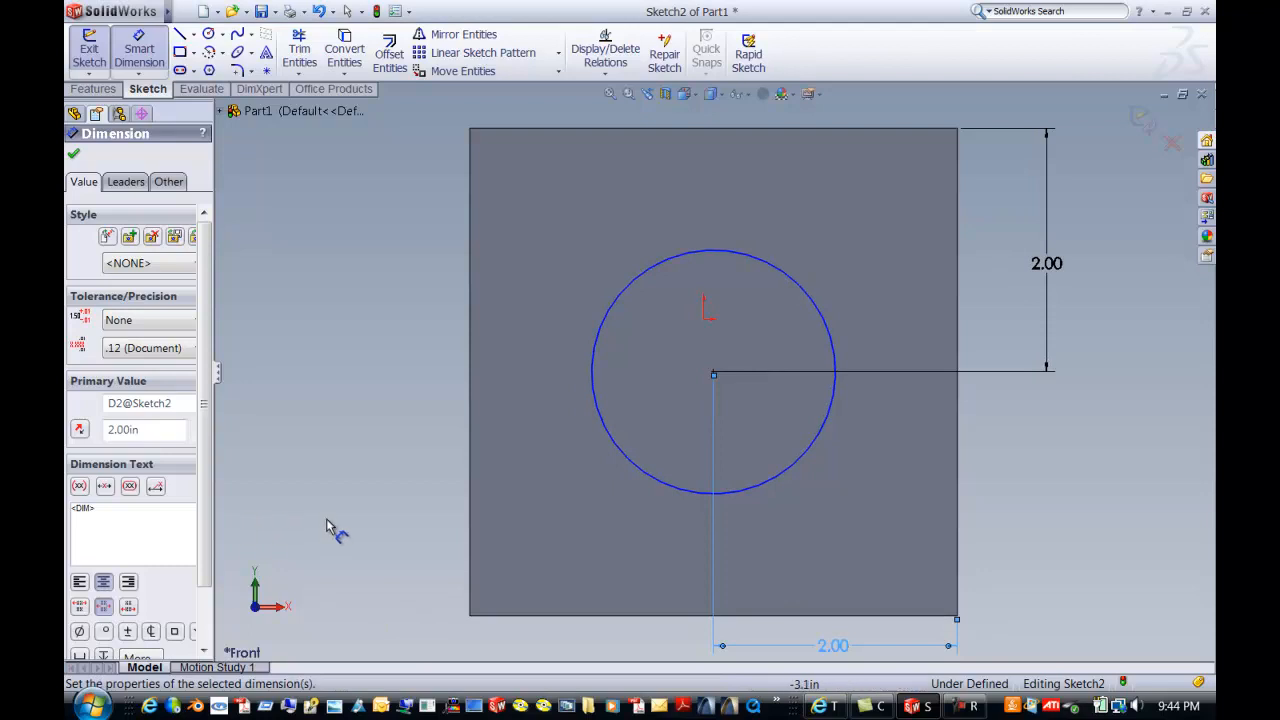
left_click(73, 154)
left_click(110, 237)
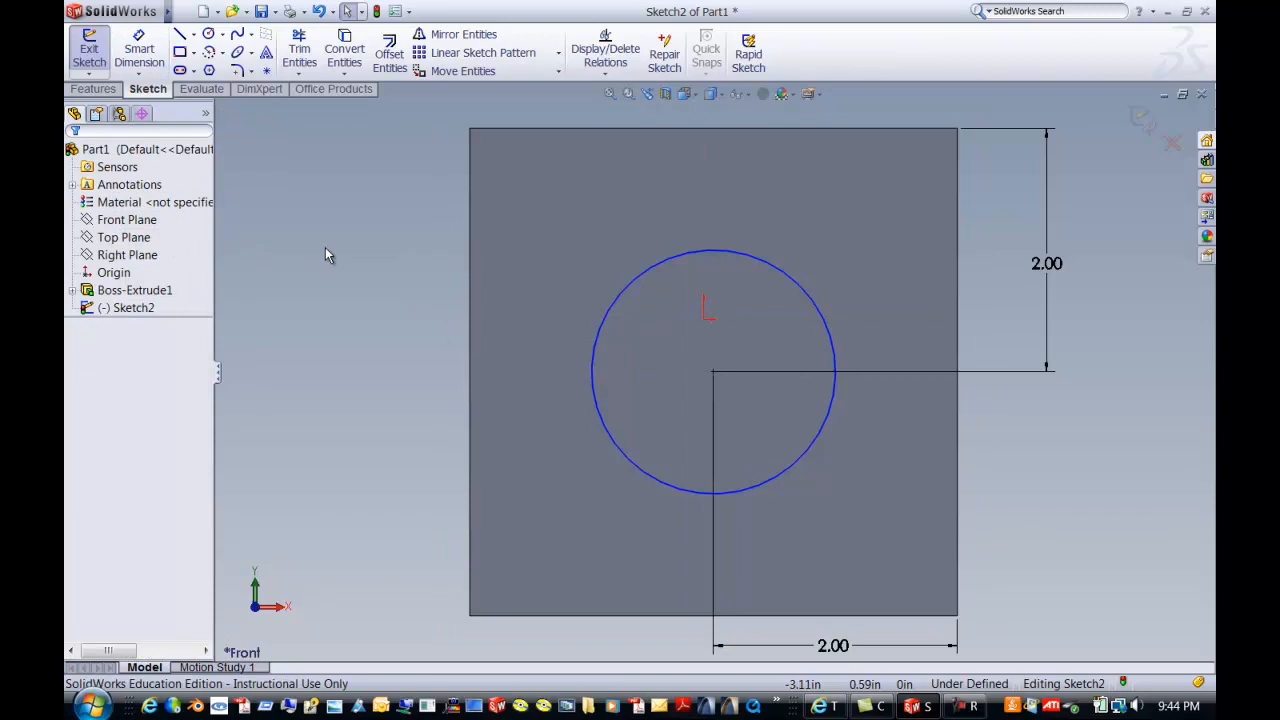
Step: Extrude the circle sketch as a blind 0.25 in boss on the plate's front face, merging the result
left_click(136, 310)
double_click(97, 91)
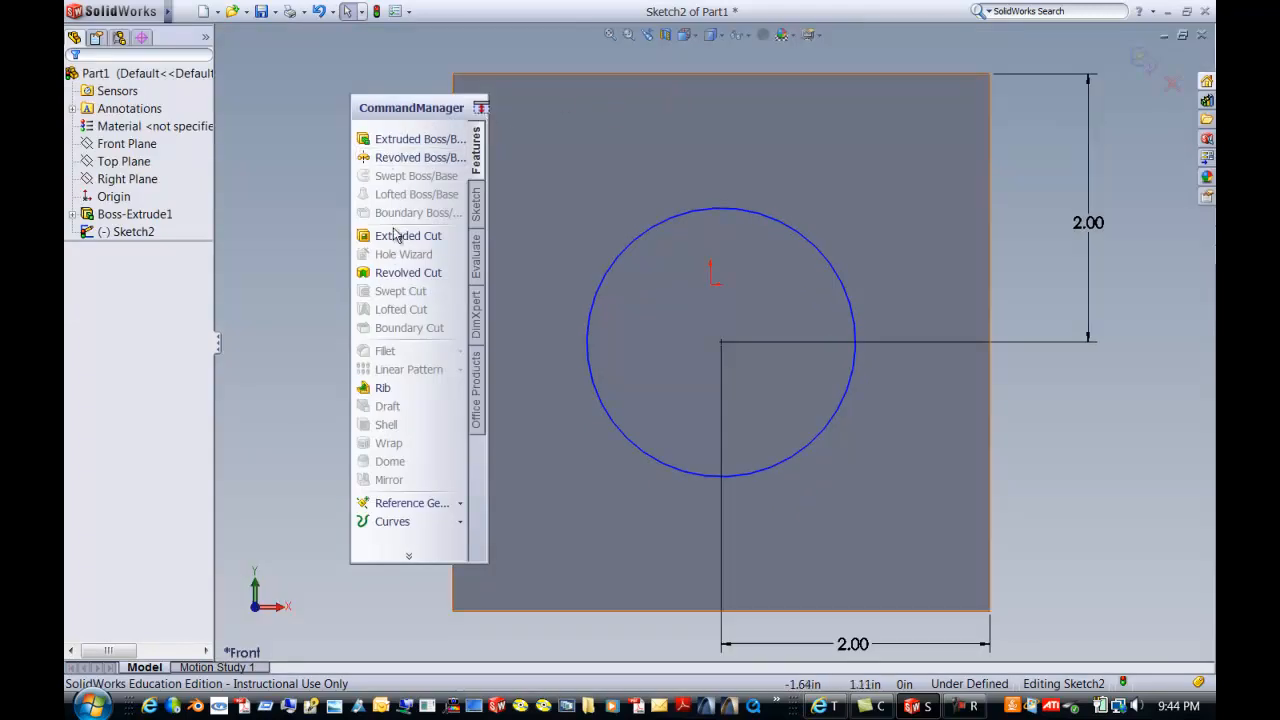
double_click(418, 108)
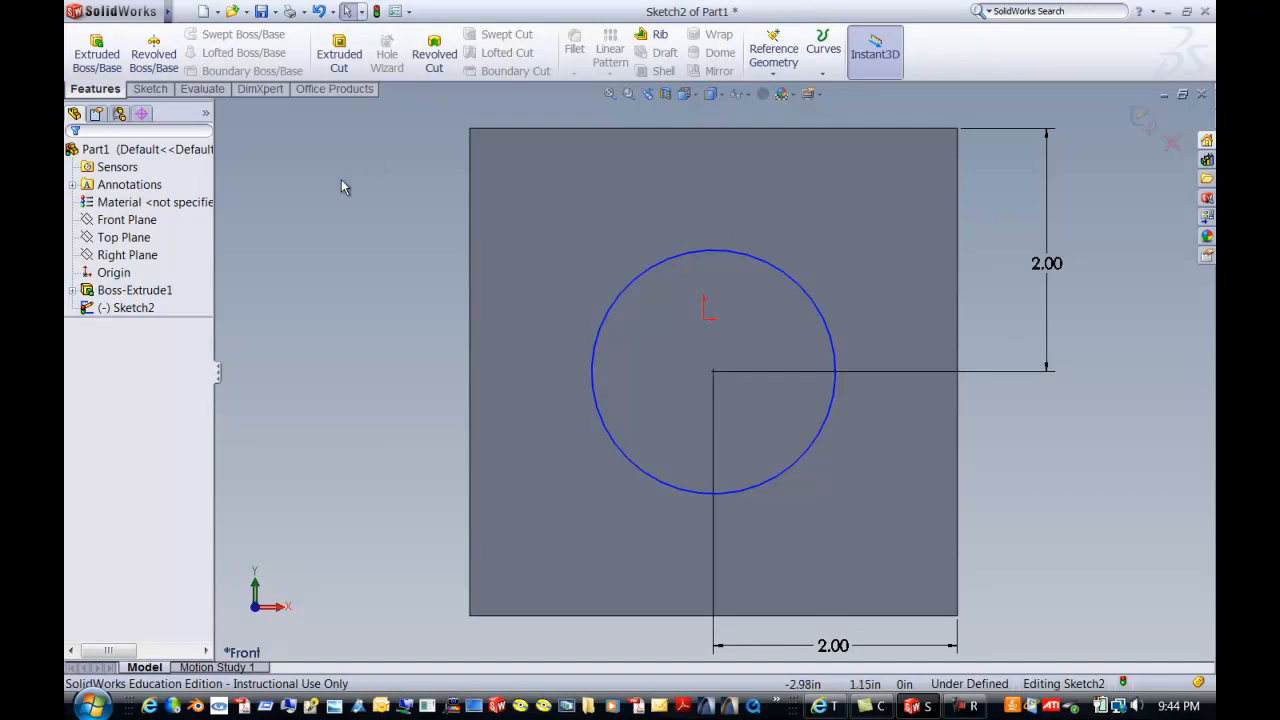
left_click(694, 94)
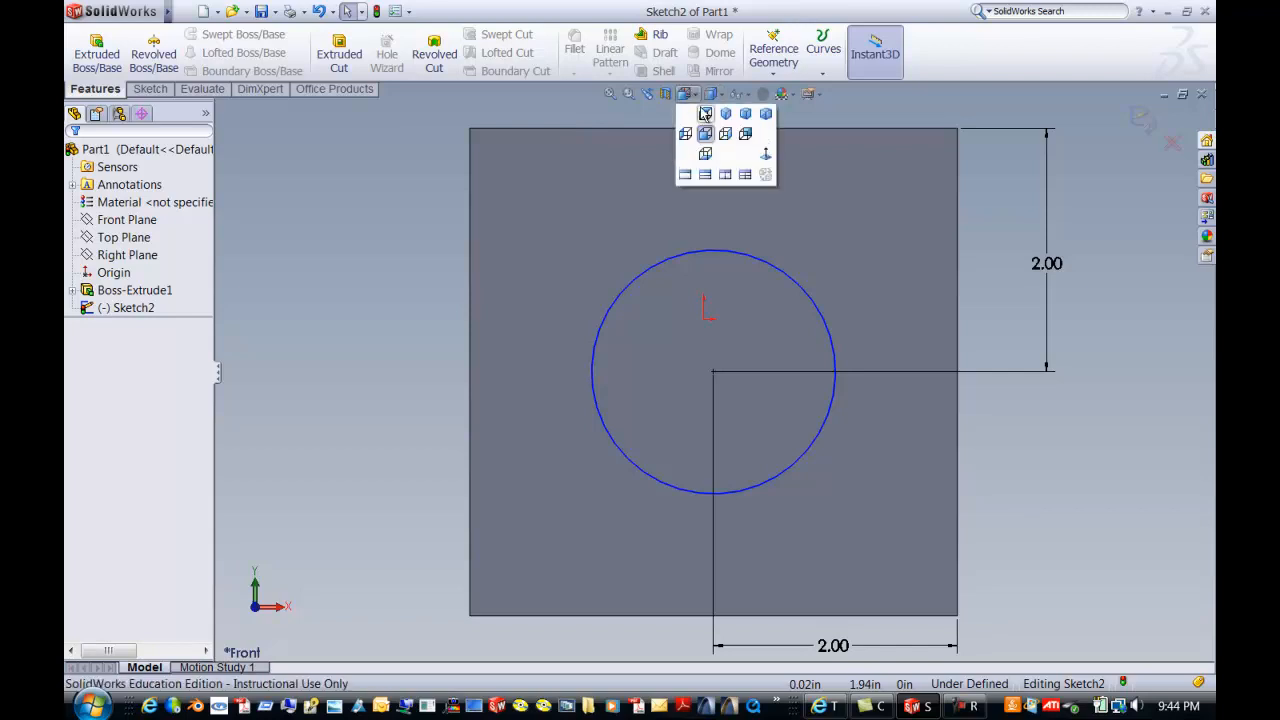
left_click(726, 114)
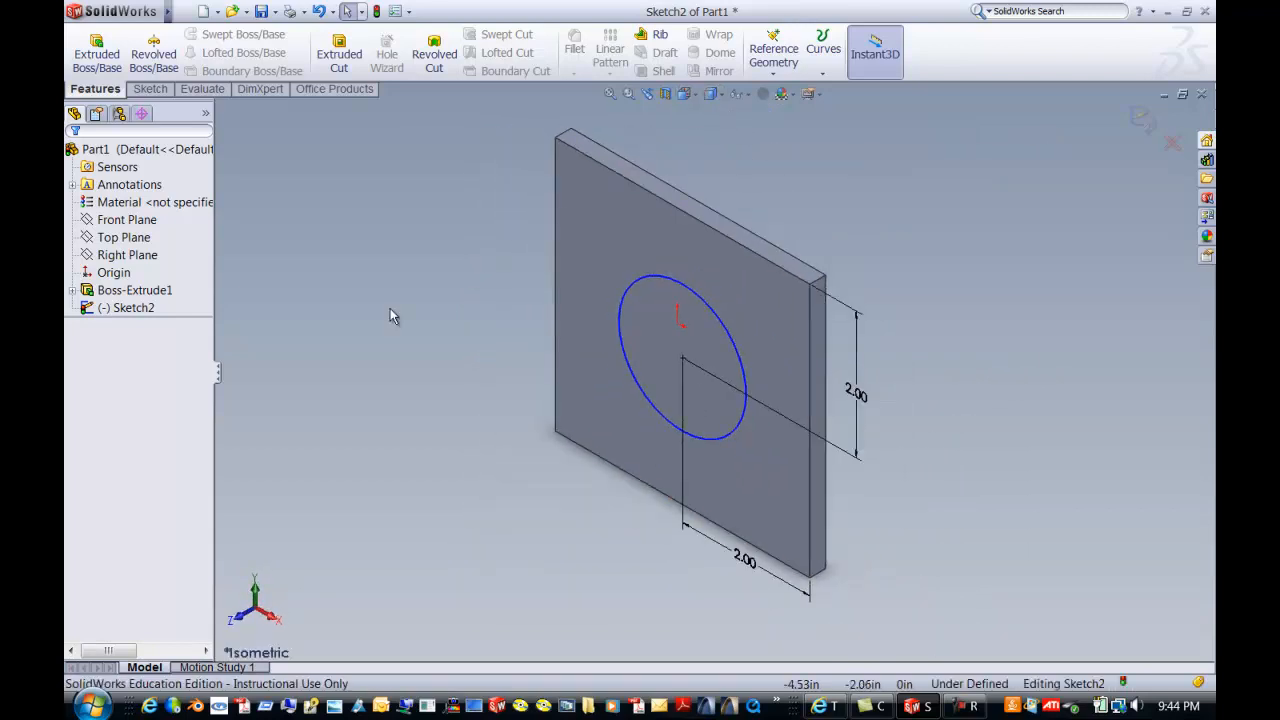
left_click(86, 60)
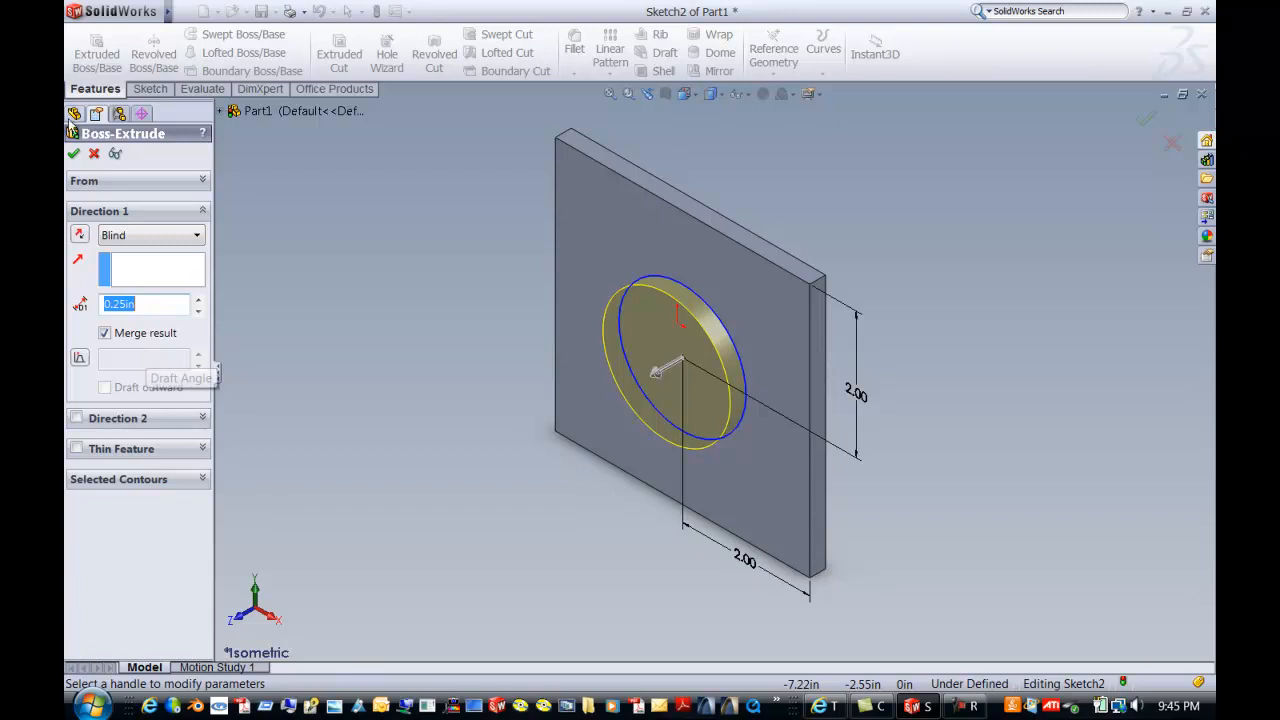
left_click(75, 155)
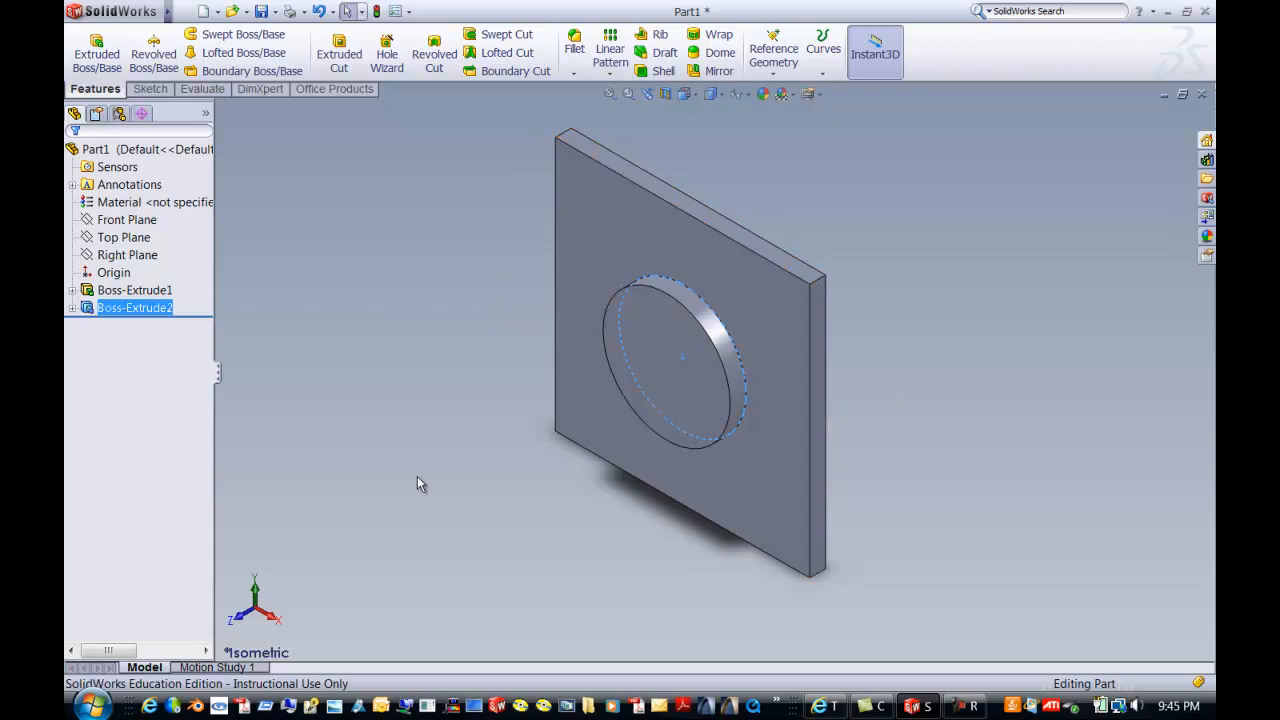
Step: Fillet the plate's four short corner edges with a constant radius of 0.10 in
left_click(575, 48)
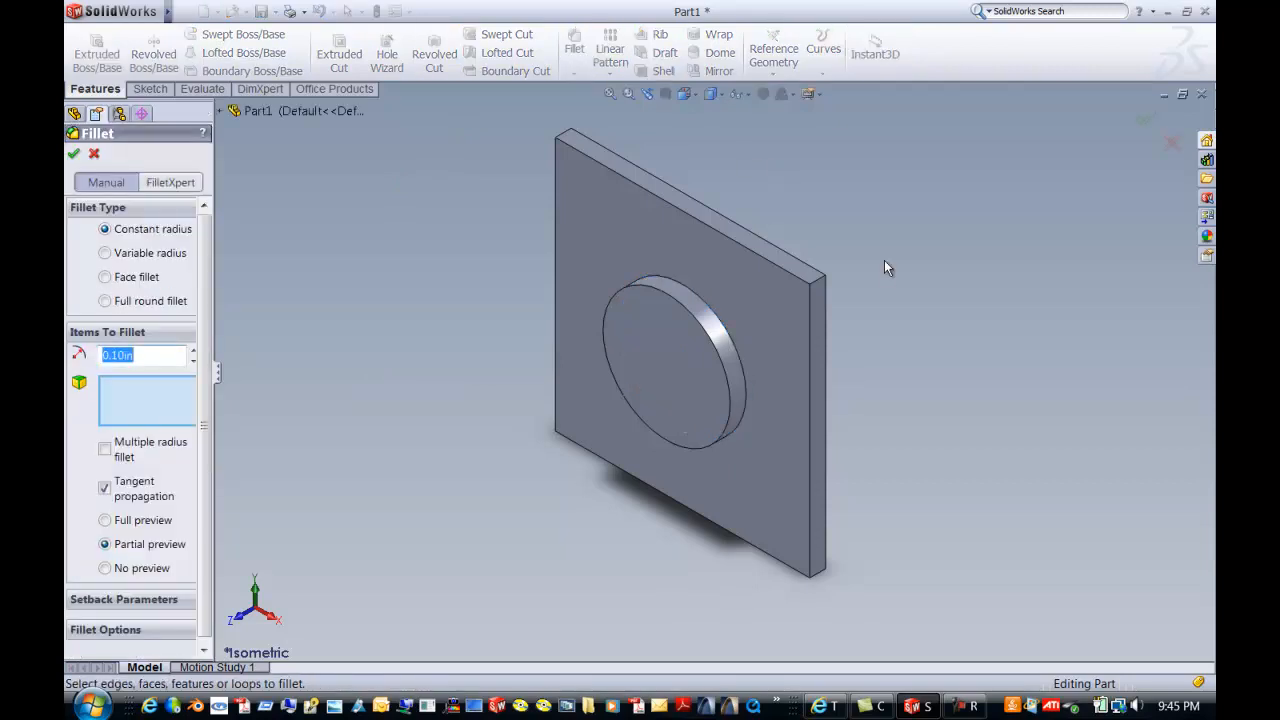
left_click(820, 284)
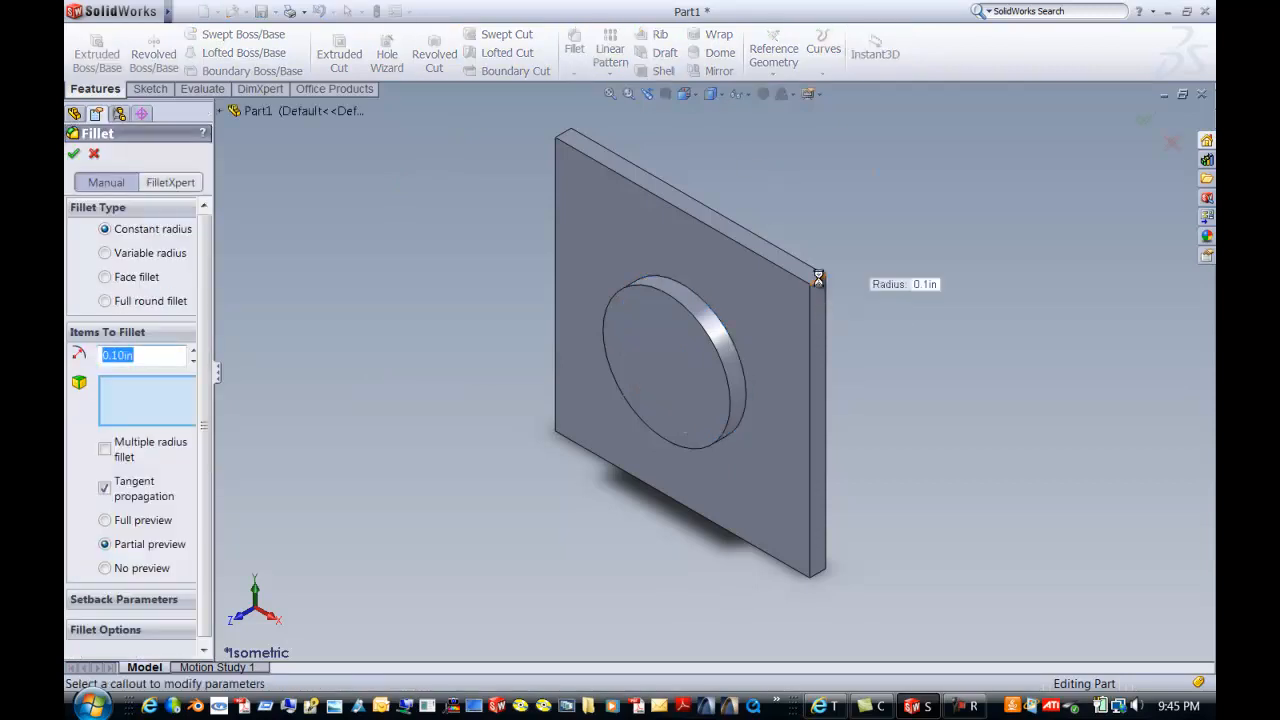
left_click(564, 137)
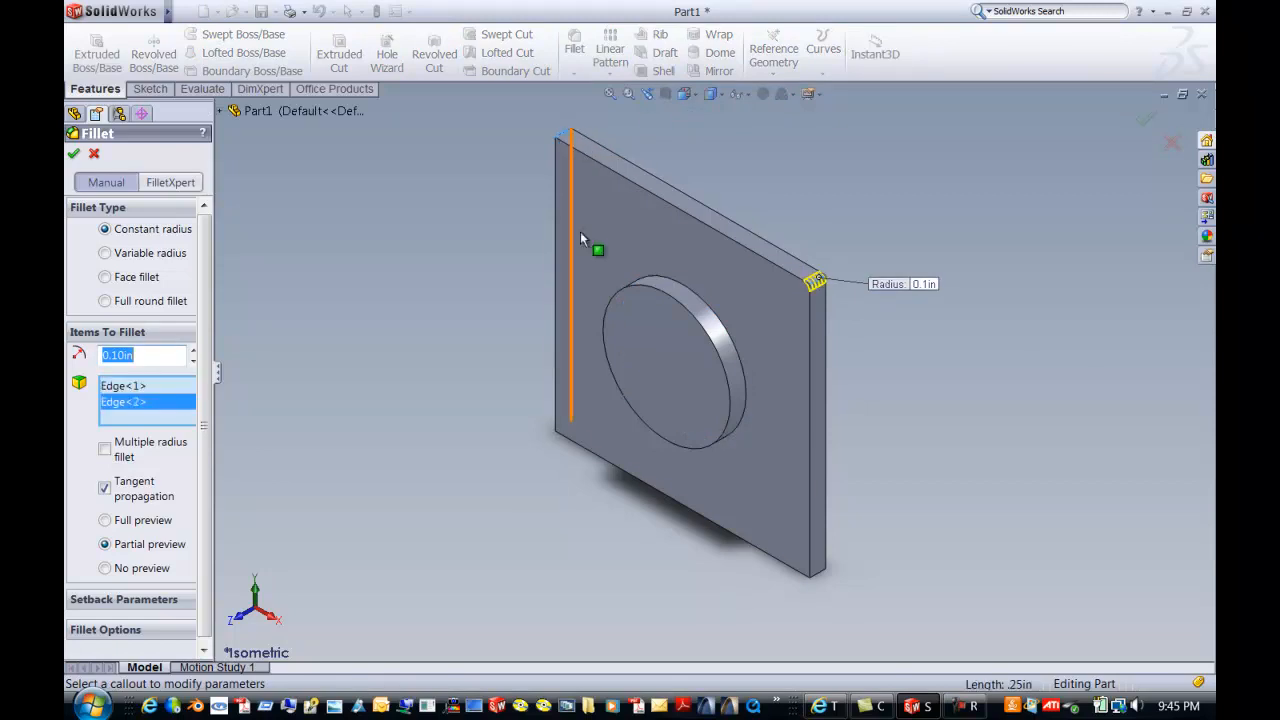
left_click(566, 430)
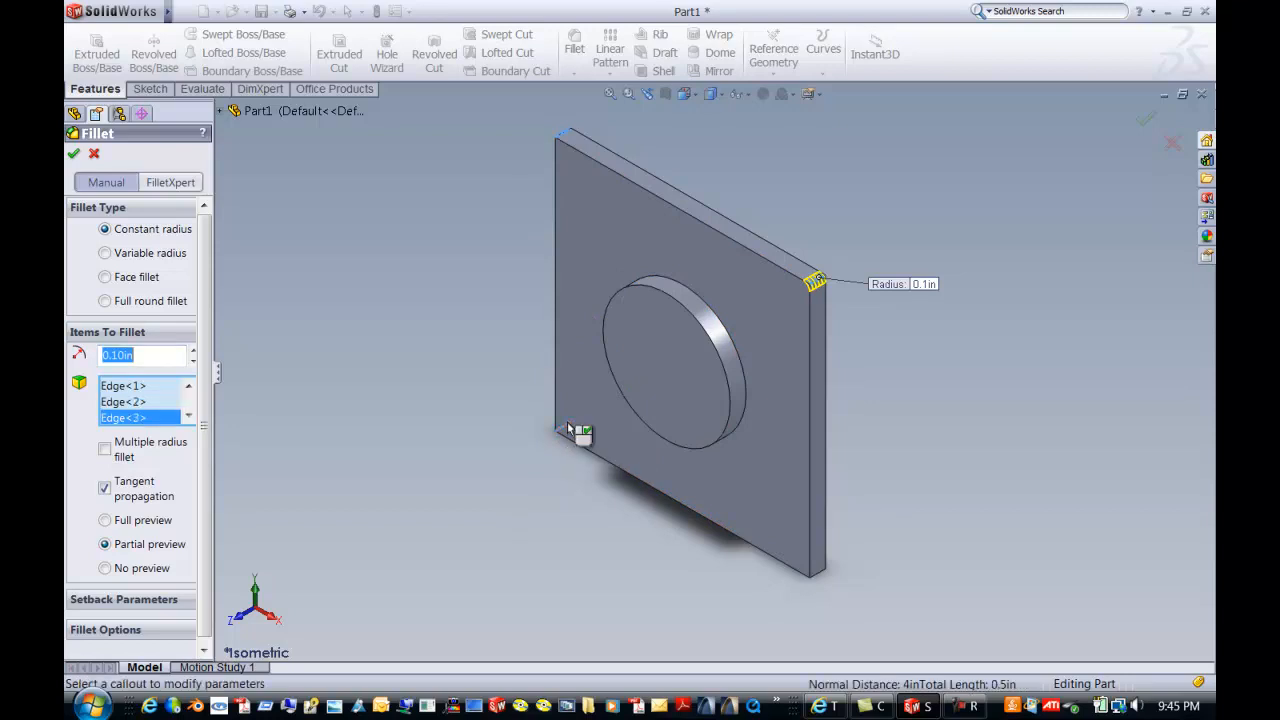
left_click(821, 577)
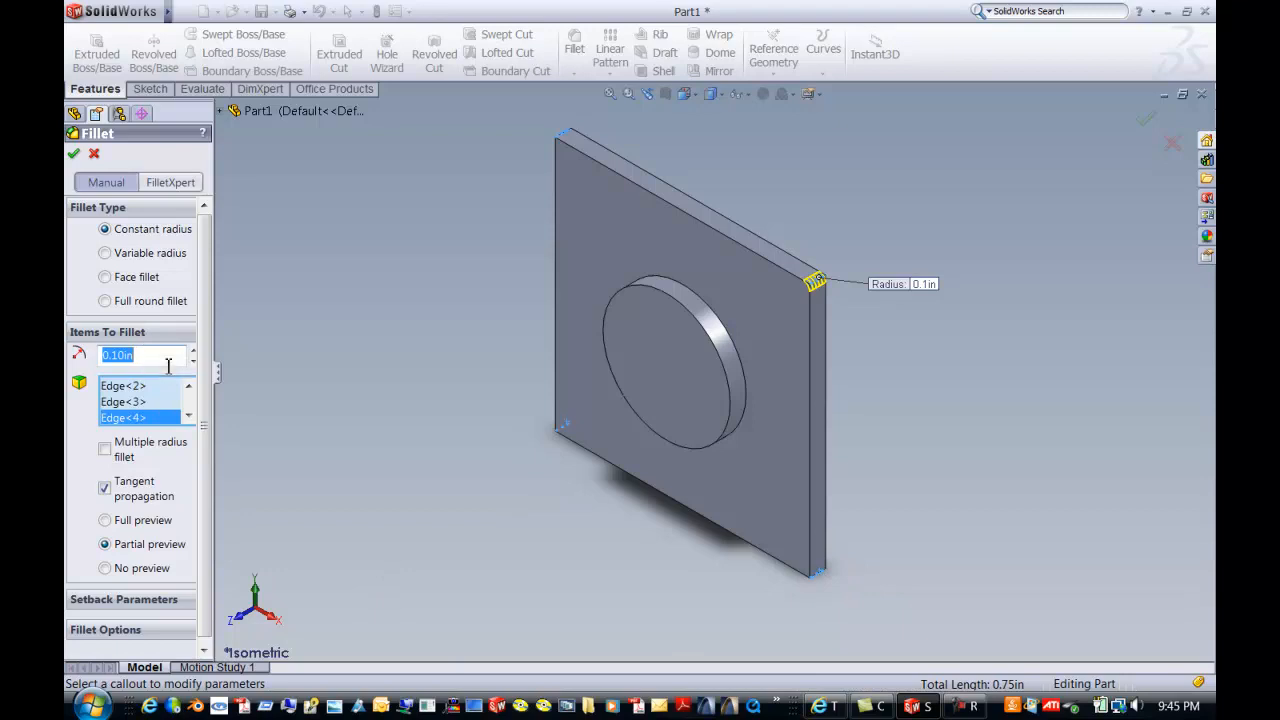
left_click(74, 155)
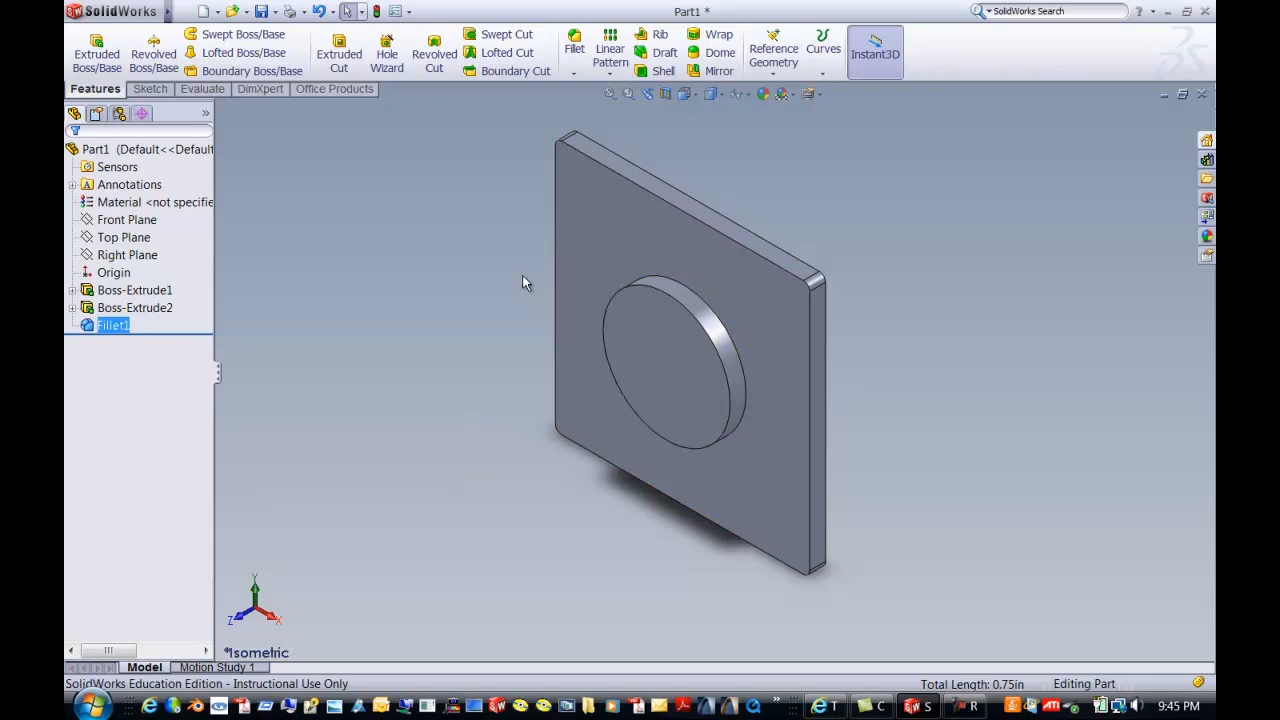
Step: Compare the part in wireframe, hidden lines visible, hidden lines removed and shaded display styles, ending on shaded with edges
left_click(723, 96)
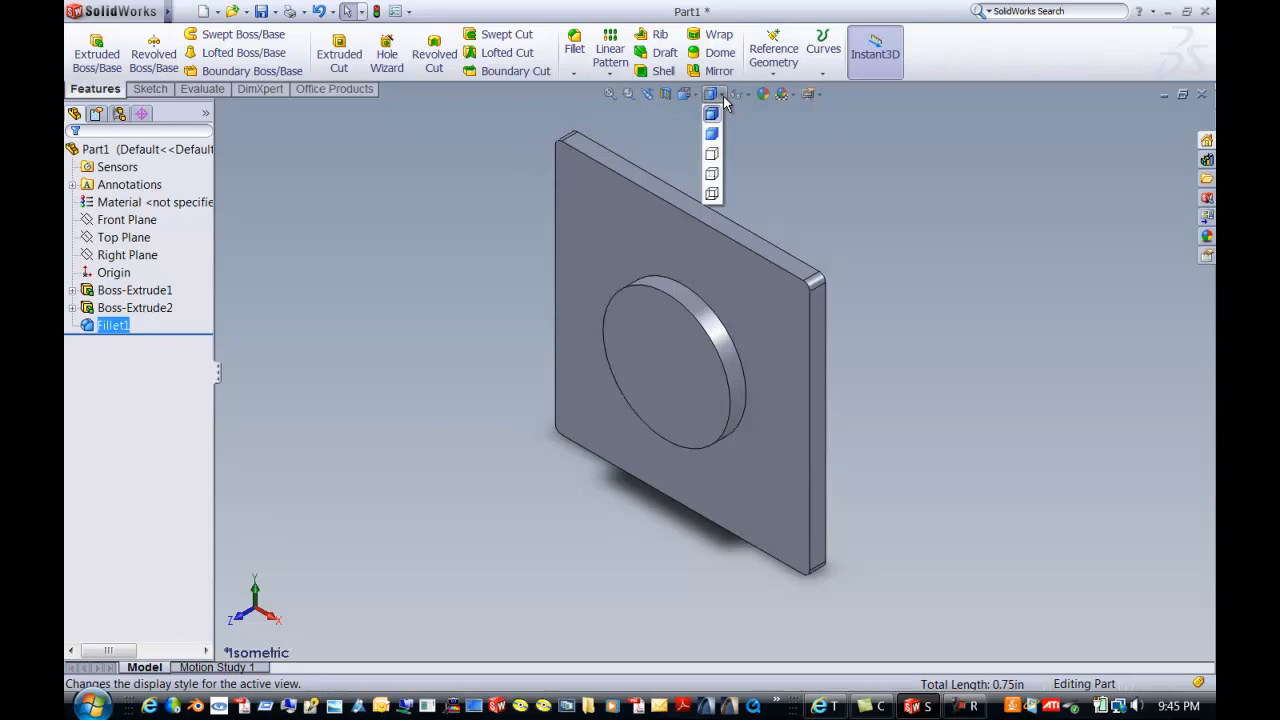
left_click(711, 194)
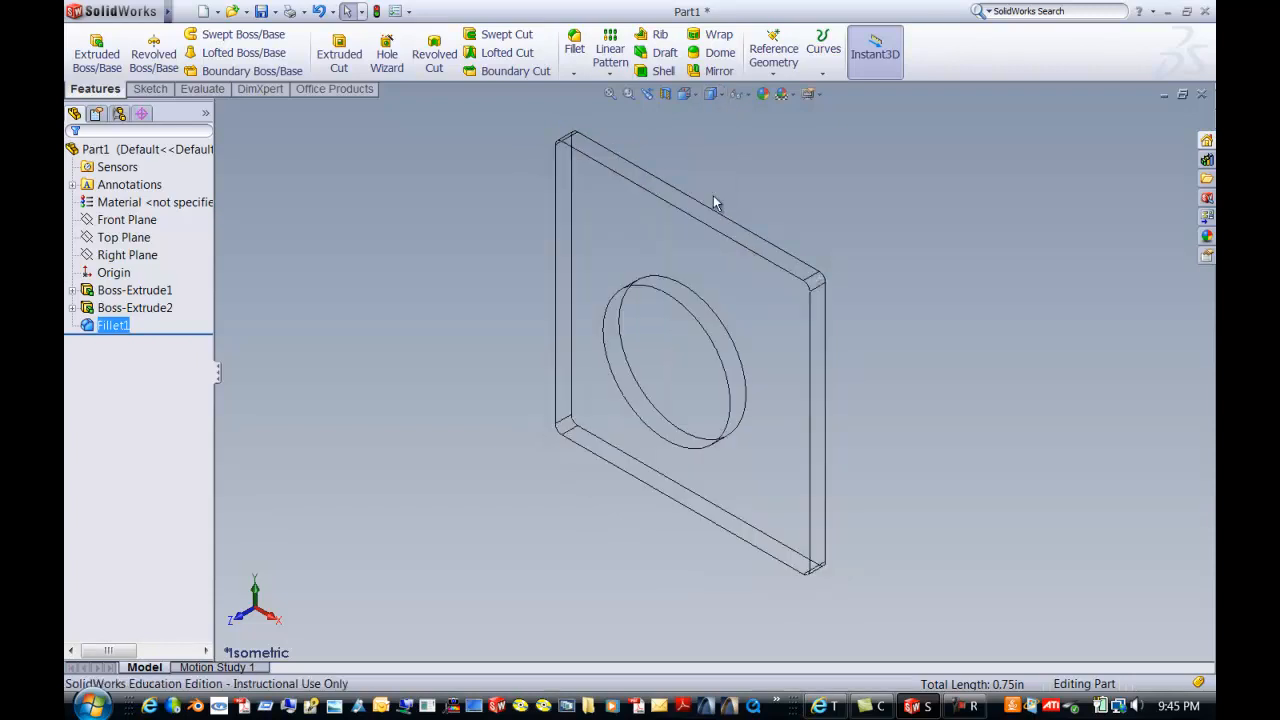
left_click(719, 96)
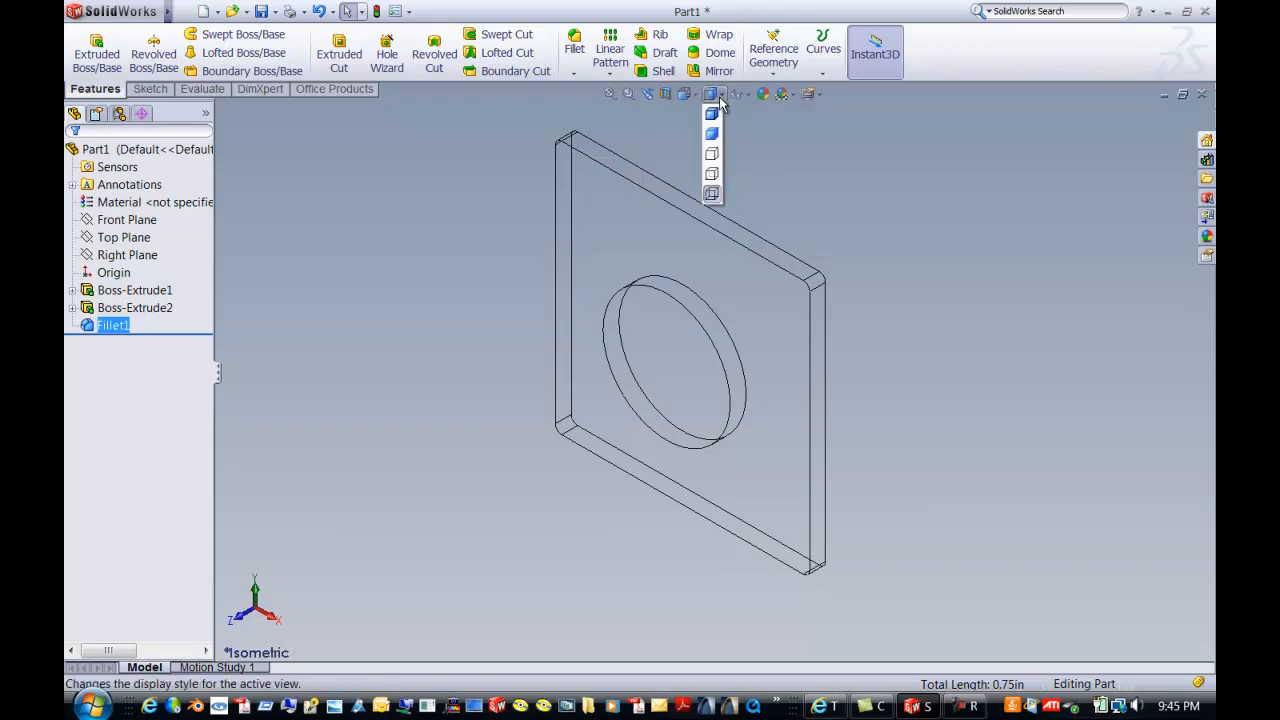
left_click(713, 175)
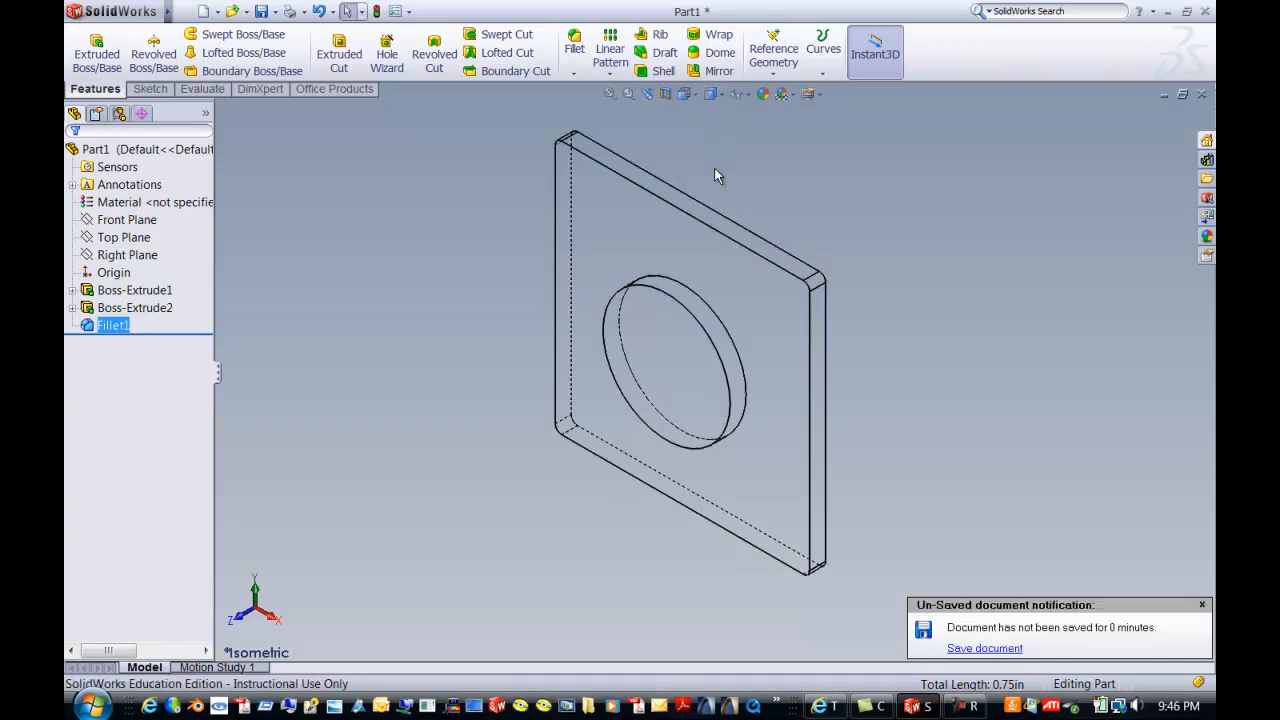
left_click(721, 95)
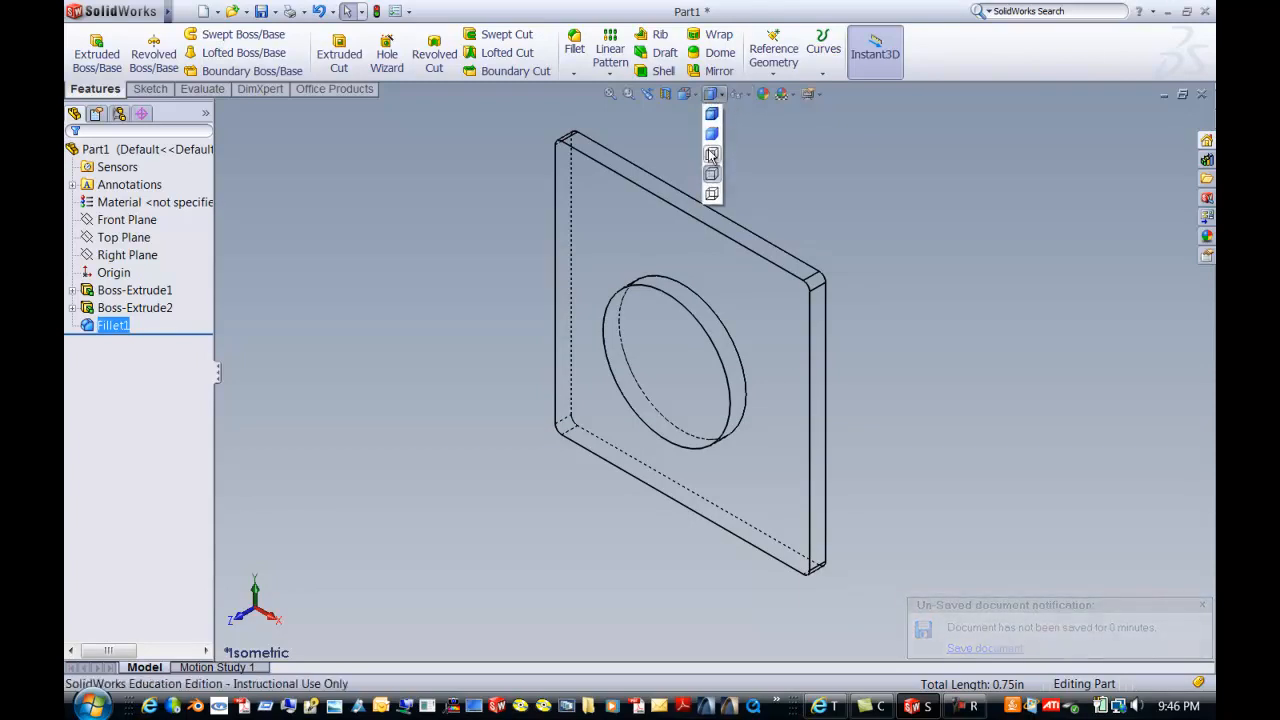
left_click(711, 153)
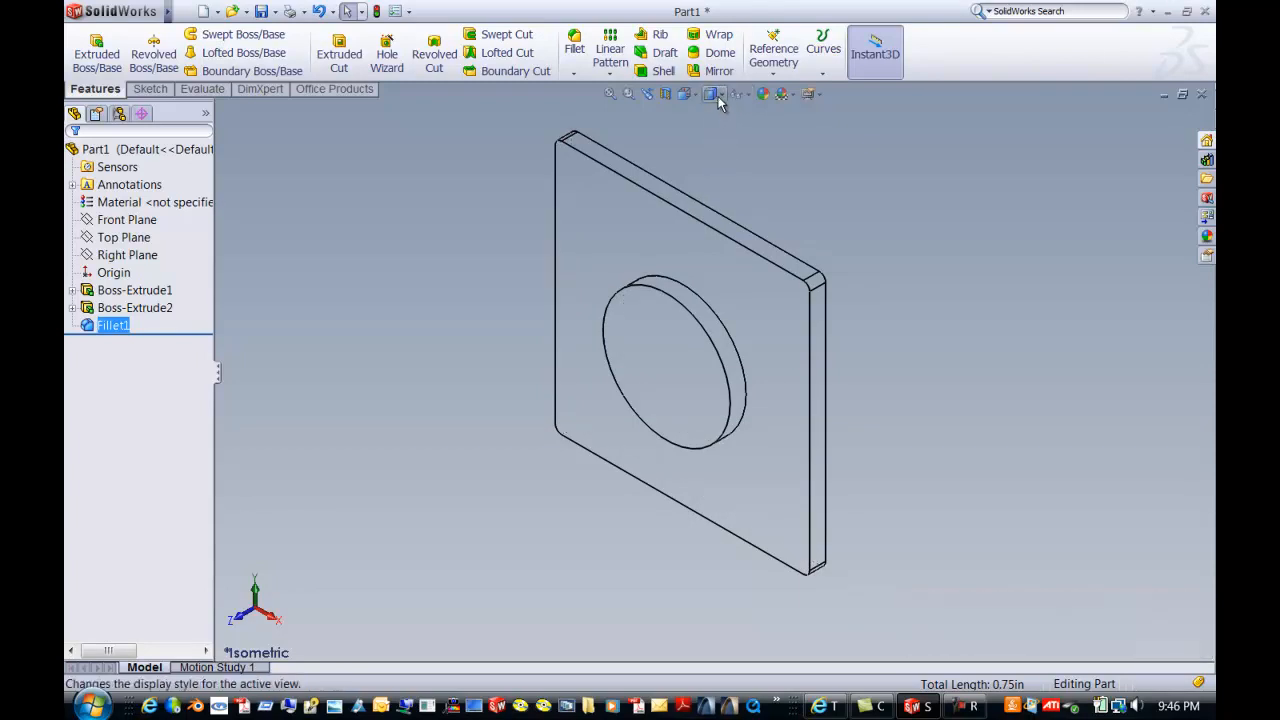
left_click(713, 95)
left_click(712, 134)
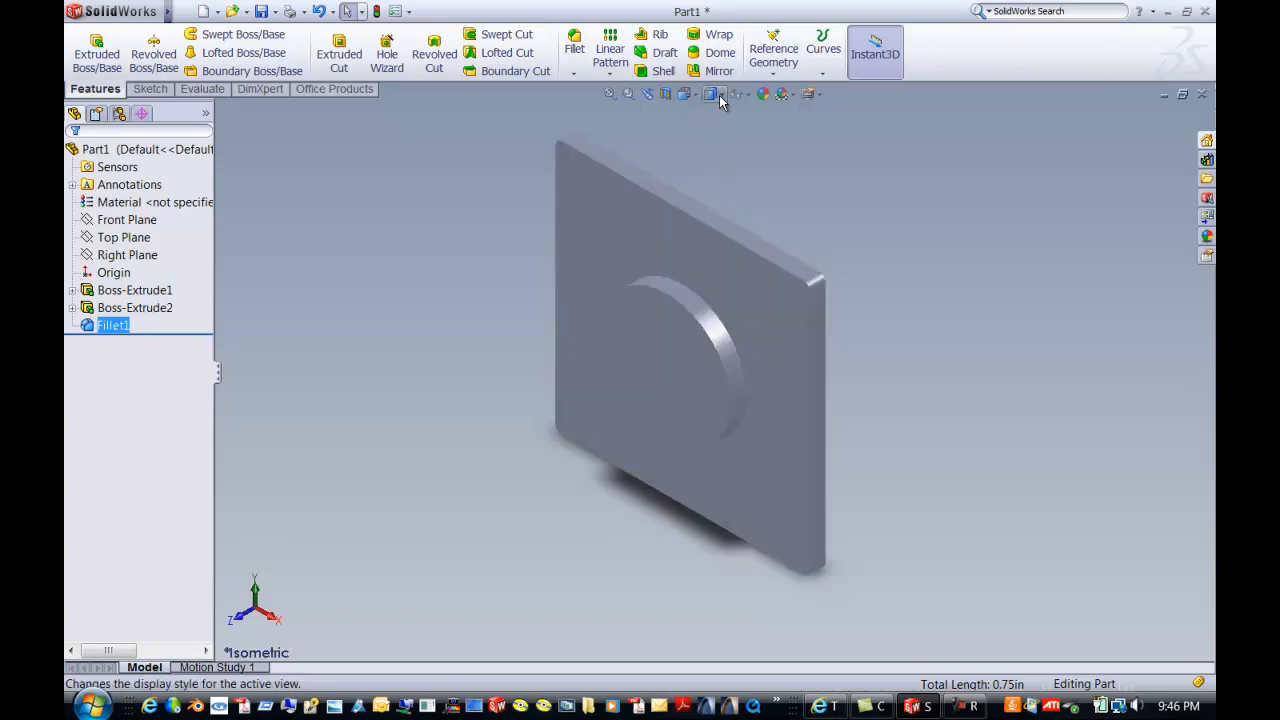
left_click(722, 100)
left_click(712, 118)
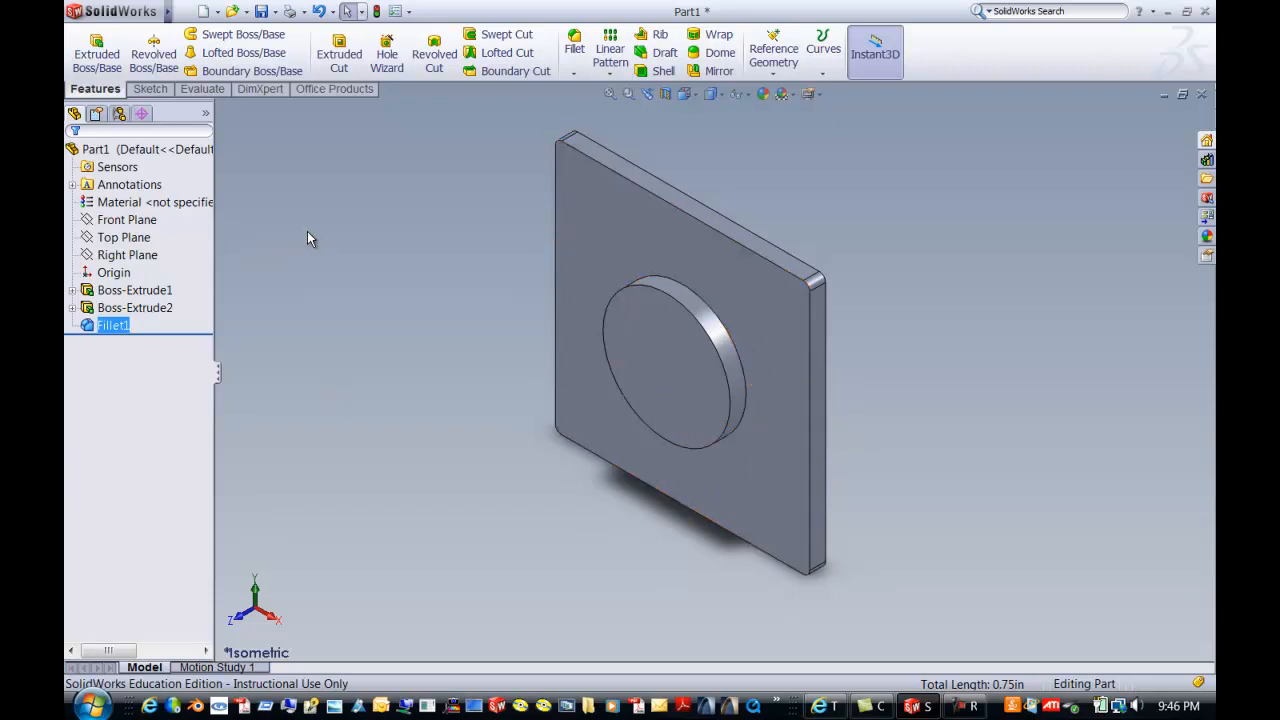
Step: Chamfer the circular edge where the round boss meets the plate, using a 0.10 in distance and a 45° angle
left_click(576, 78)
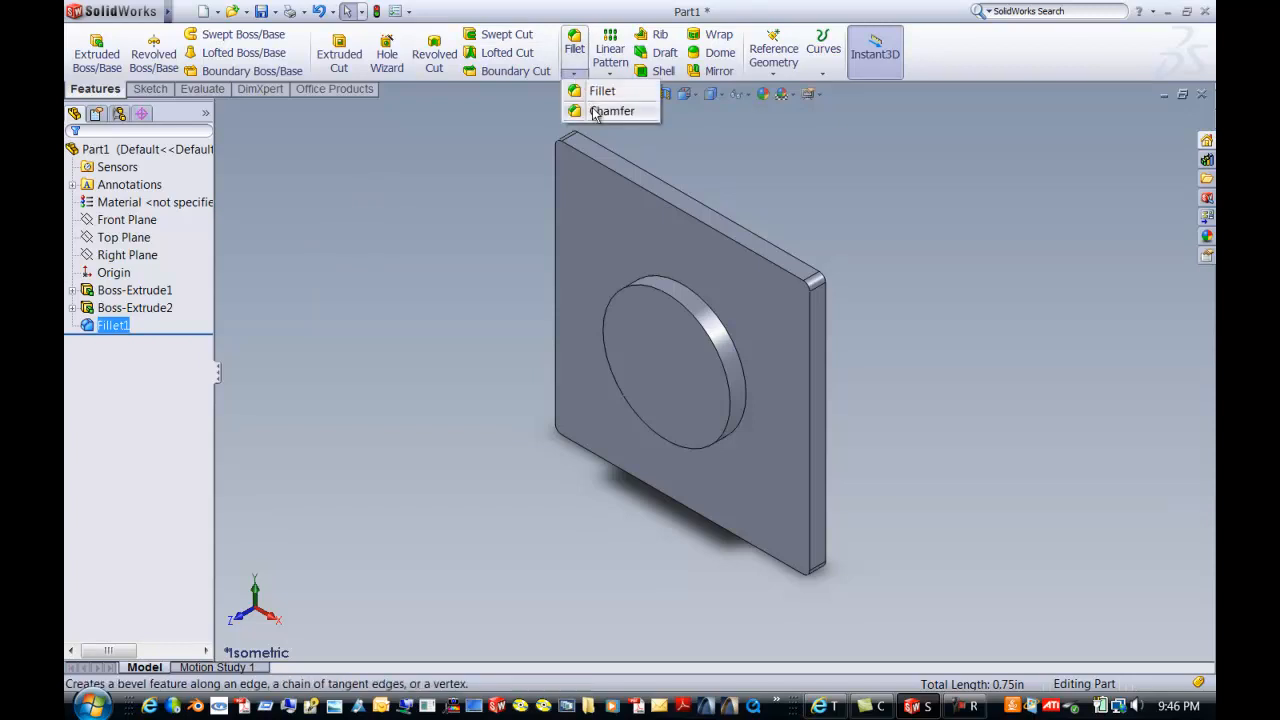
left_click(595, 115)
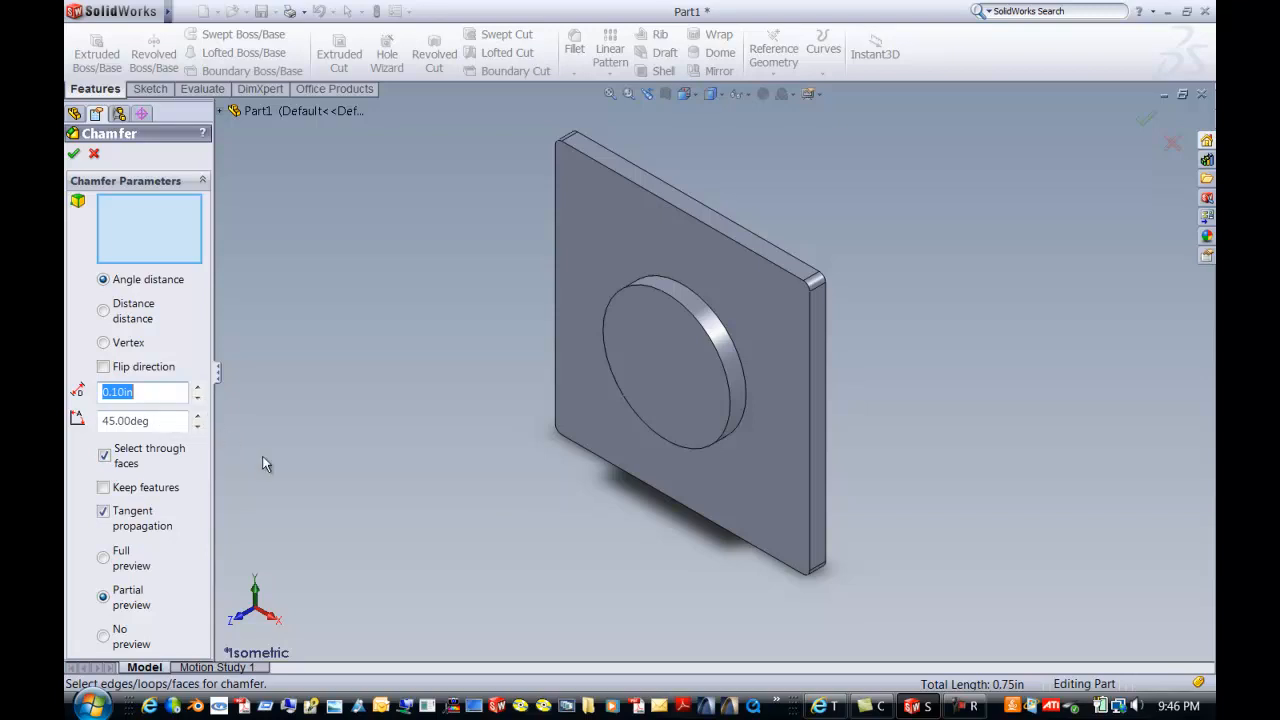
left_click(748, 410)
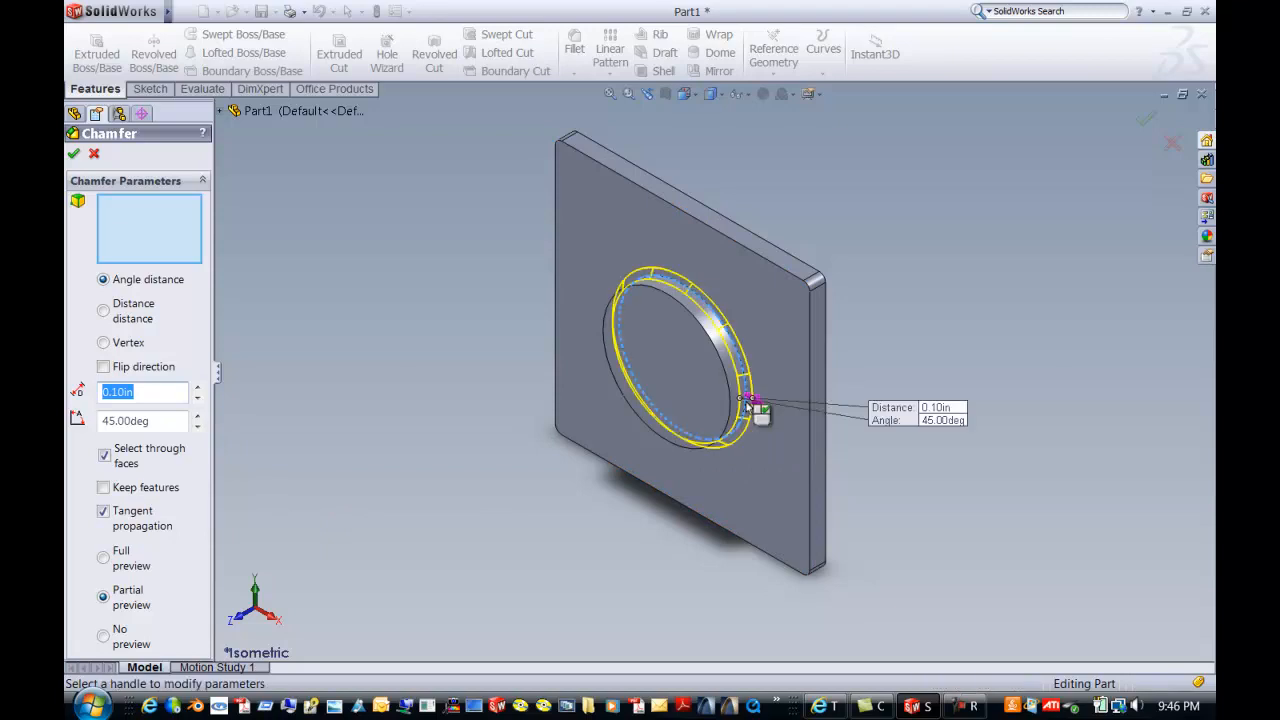
left_click(72, 154)
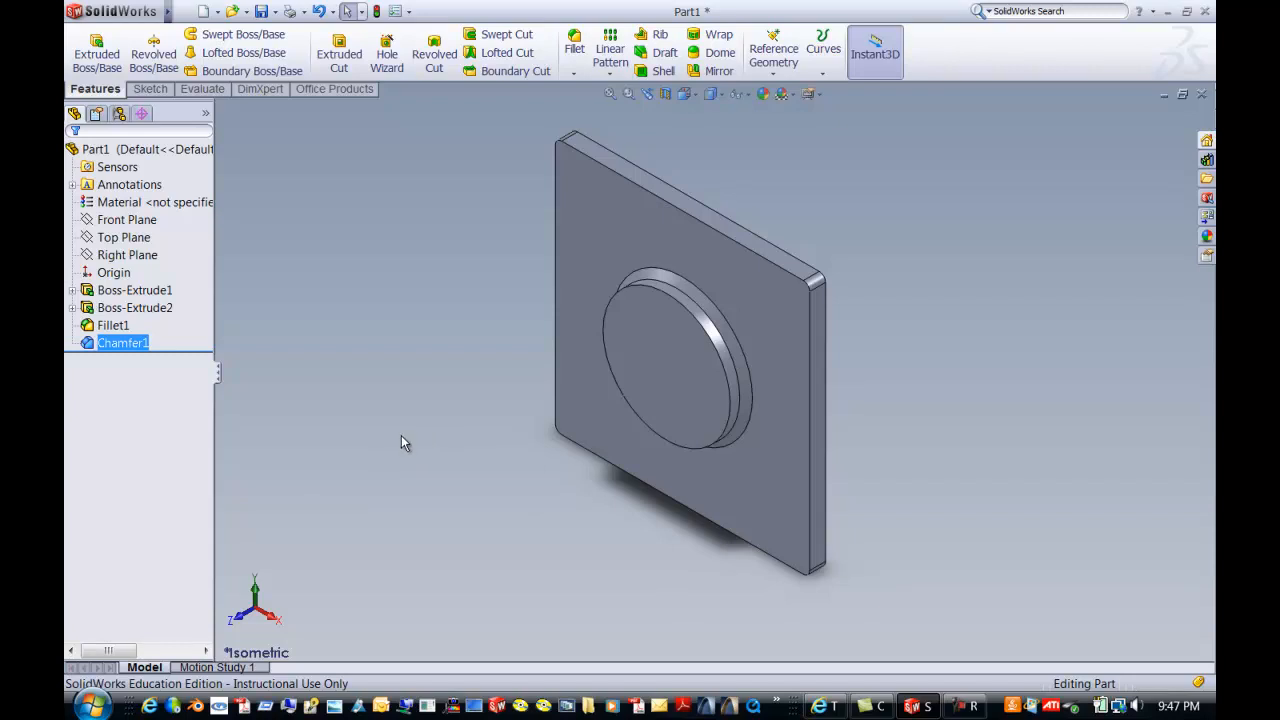
Step: Shell the part to a 0.10 in wall thickness, removing the plate's back face, with the preview shown
left_click(695, 95)
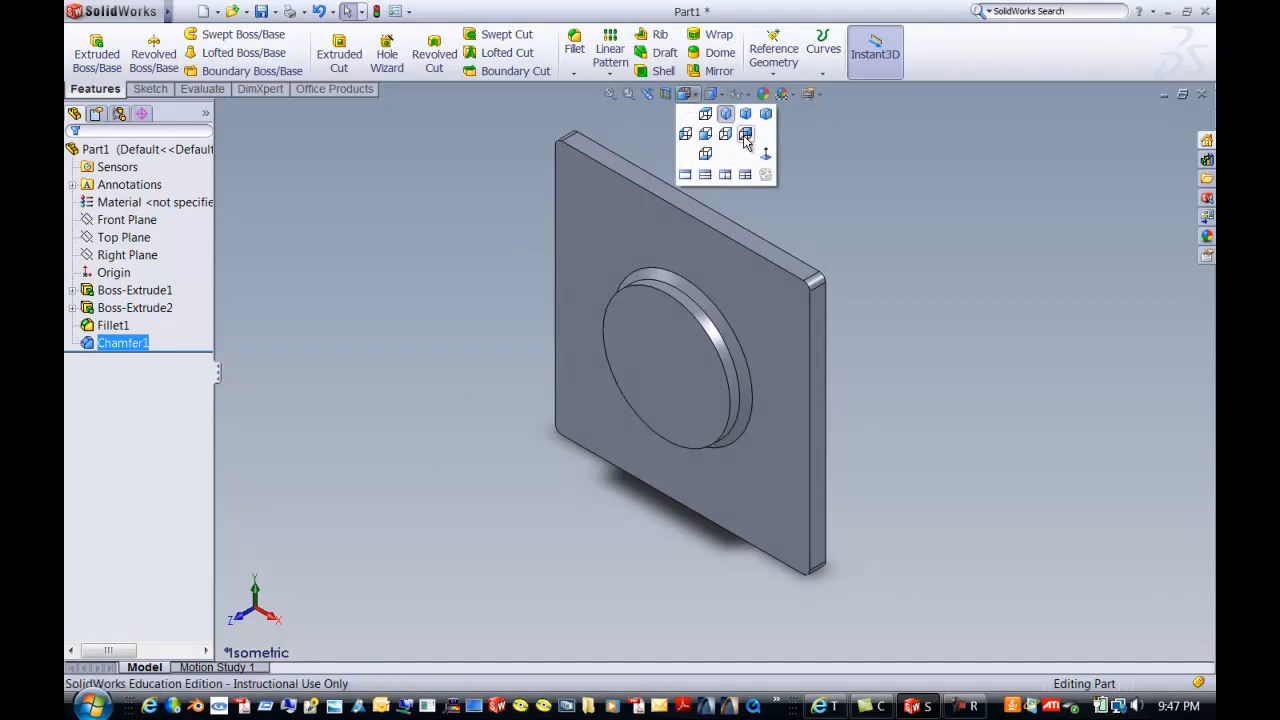
left_click(745, 134)
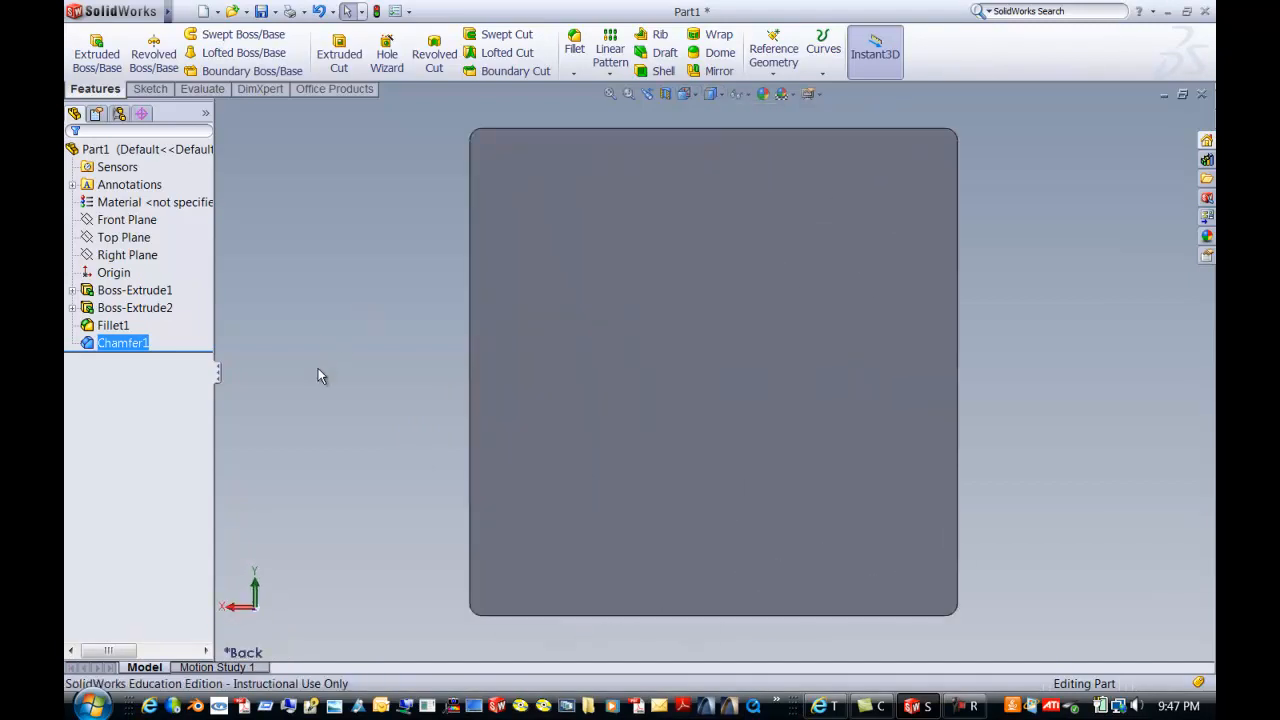
left_click(657, 75)
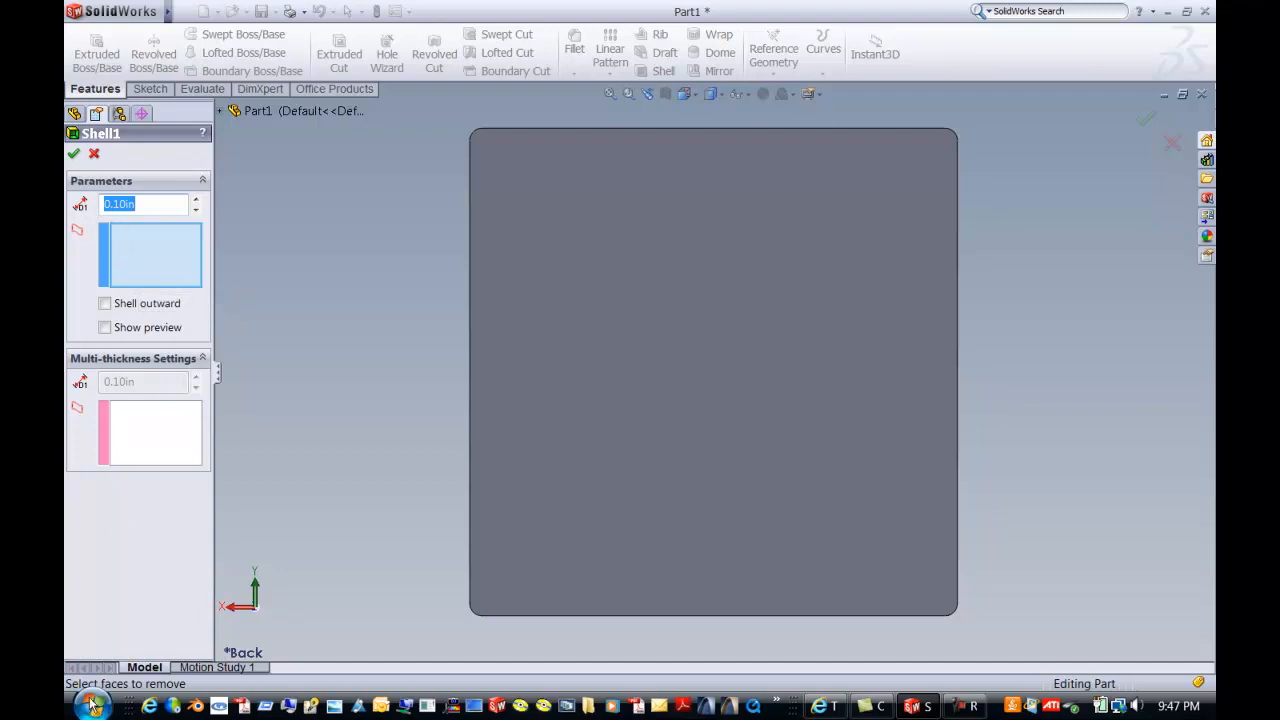
left_click(664, 376)
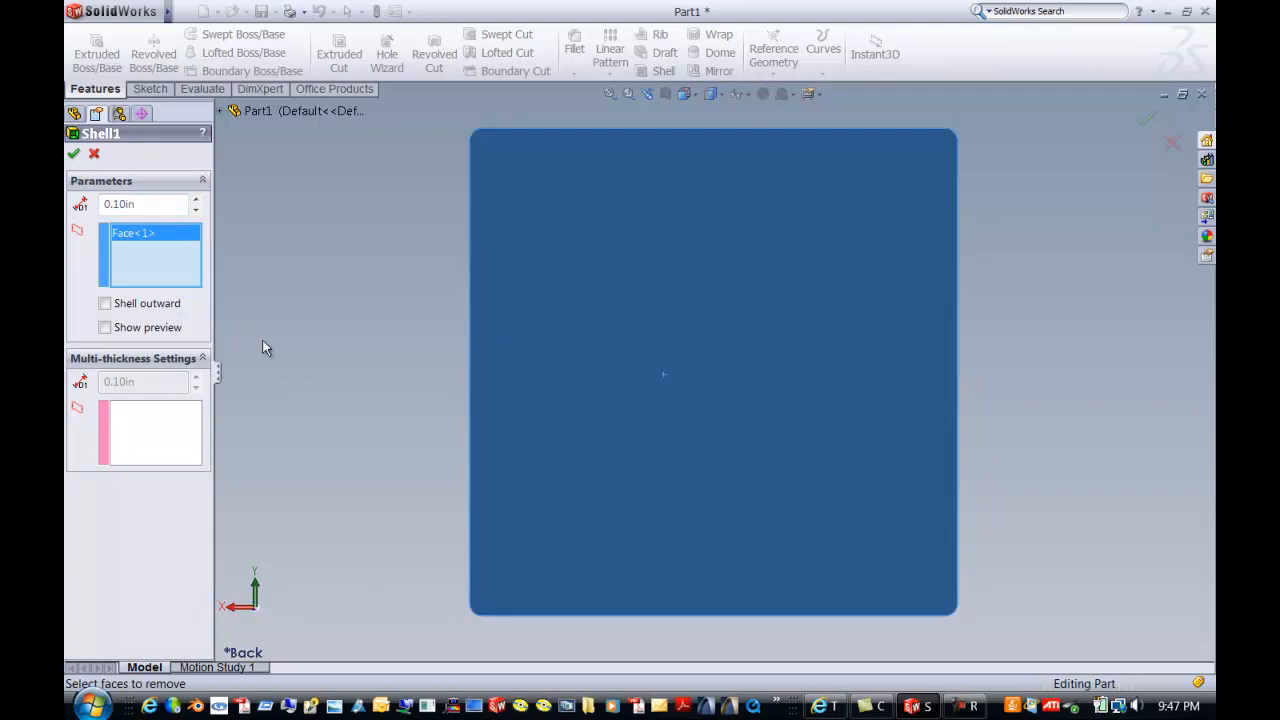
left_click(105, 327)
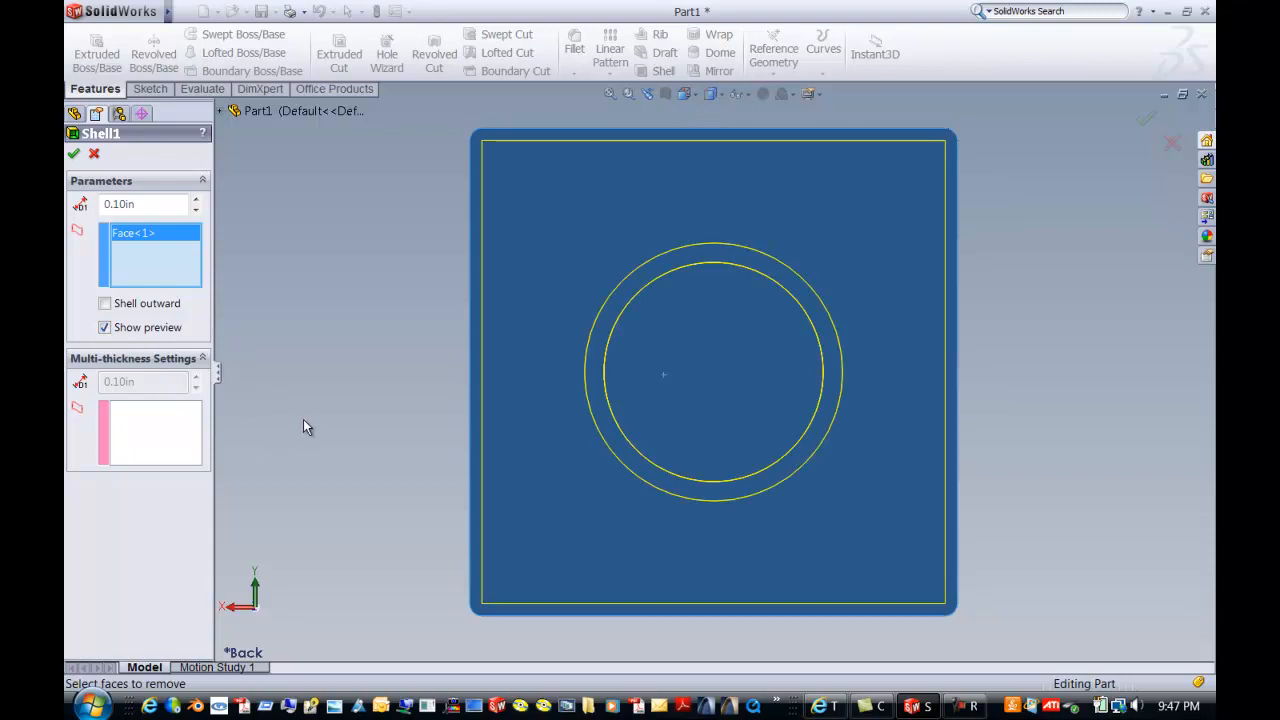
left_click(73, 153)
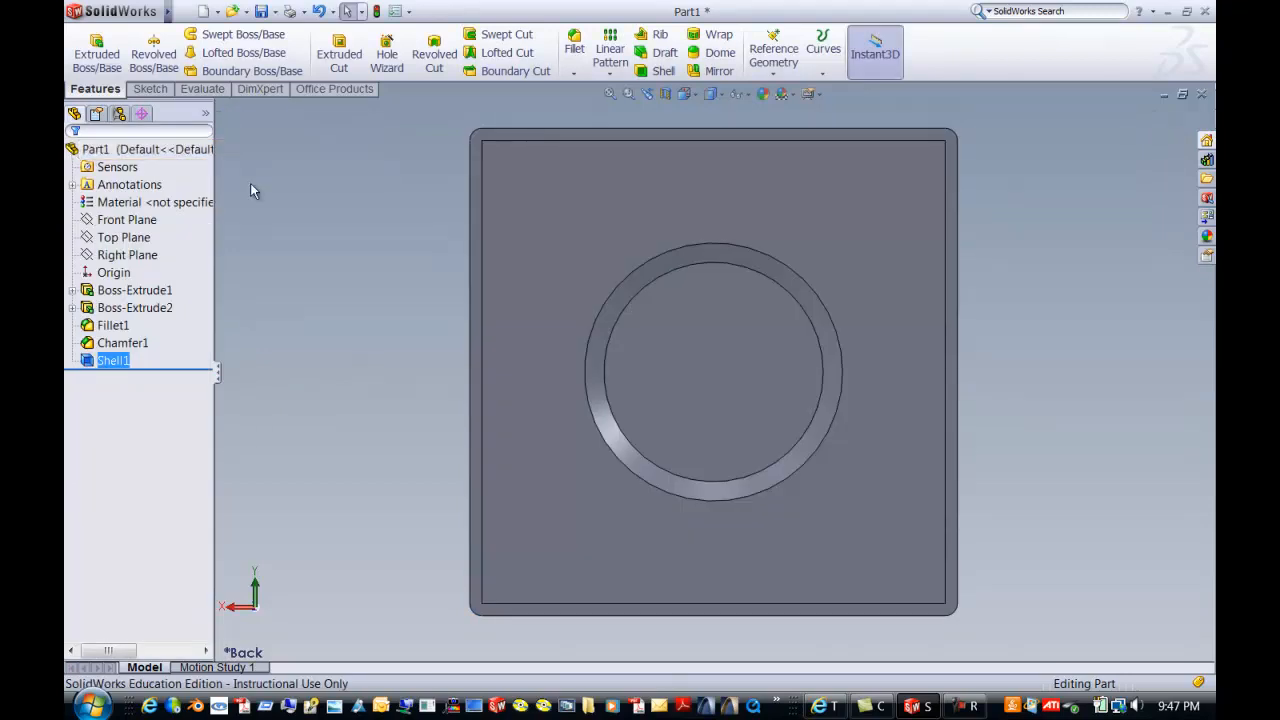
Step: Rotate the shelled part freely to examine it from another angle
right_click(316, 262)
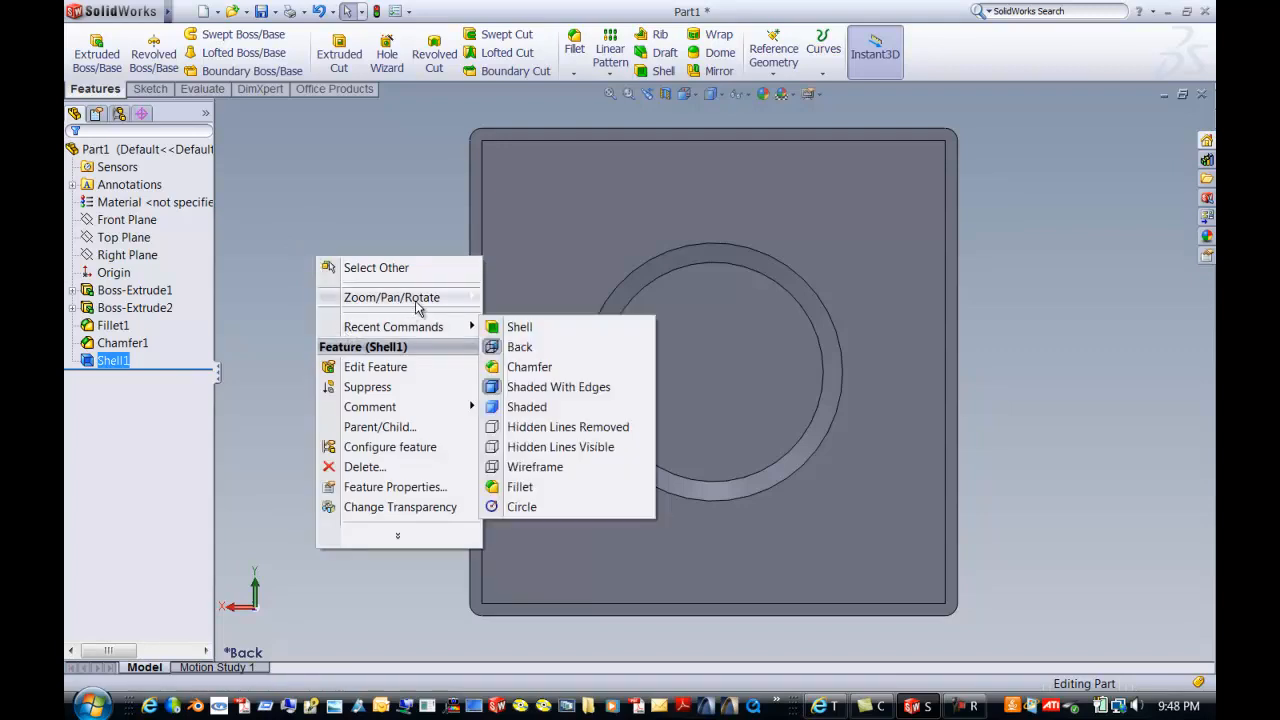
mouse_move(432, 300)
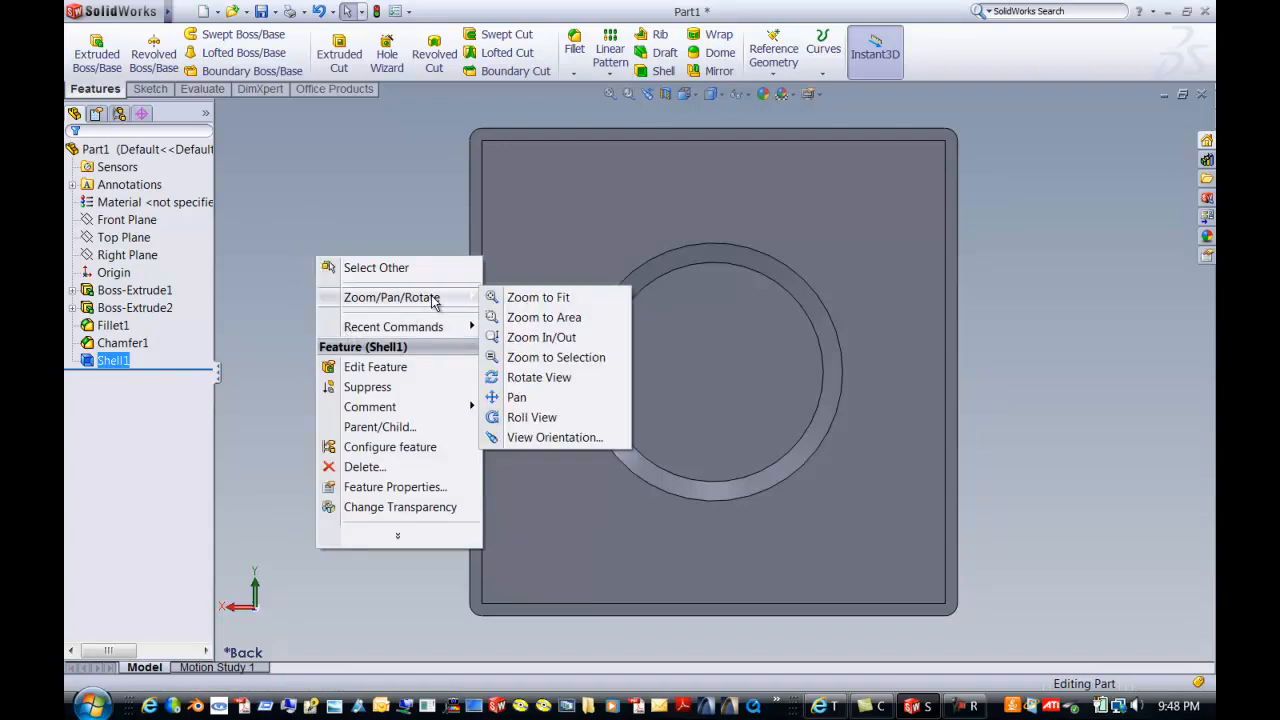
left_click(540, 377)
left_click_drag(352, 274, 454, 306)
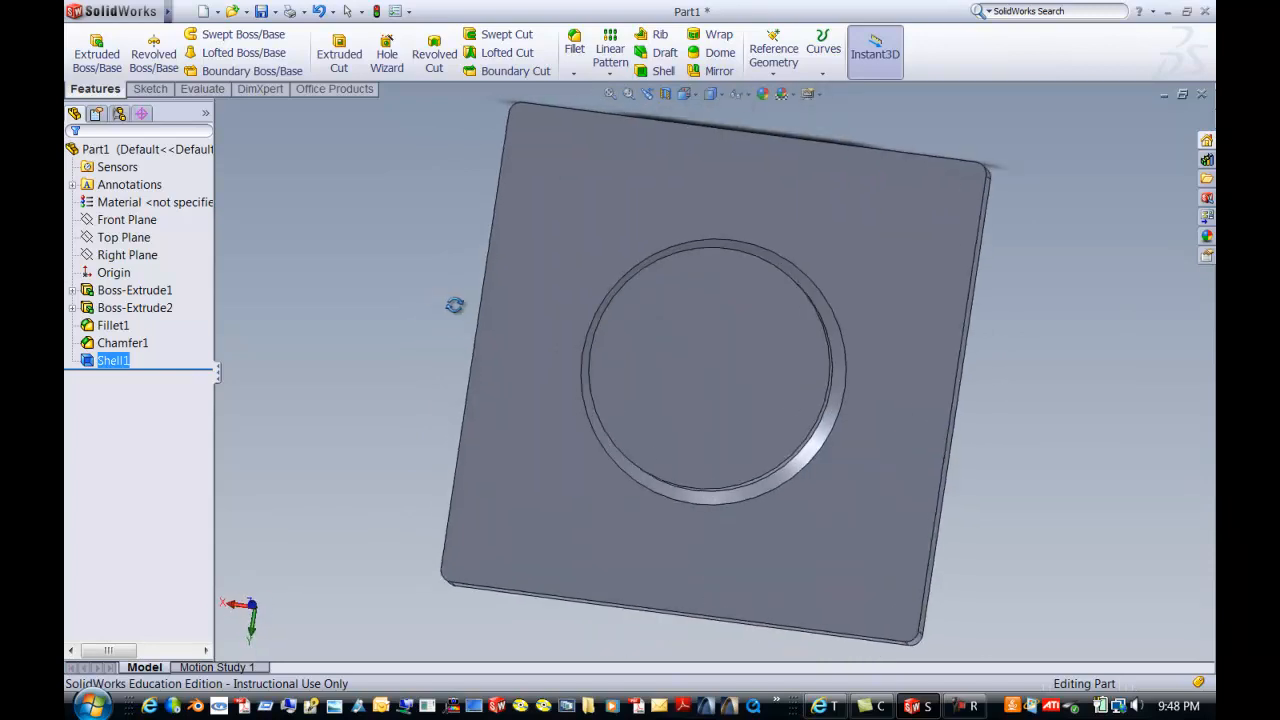
key("Escape")
Step: Save the part as Part1.SLDPRT
left_click(180, 12)
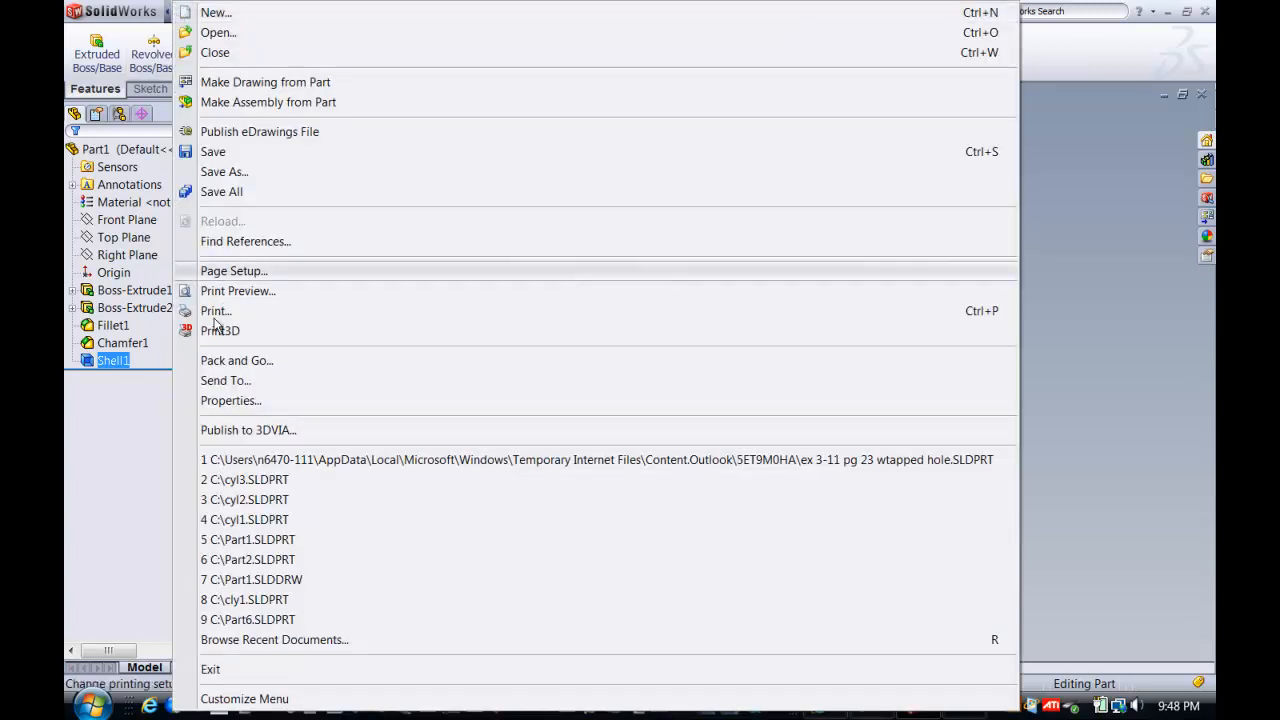
left_click(150, 445)
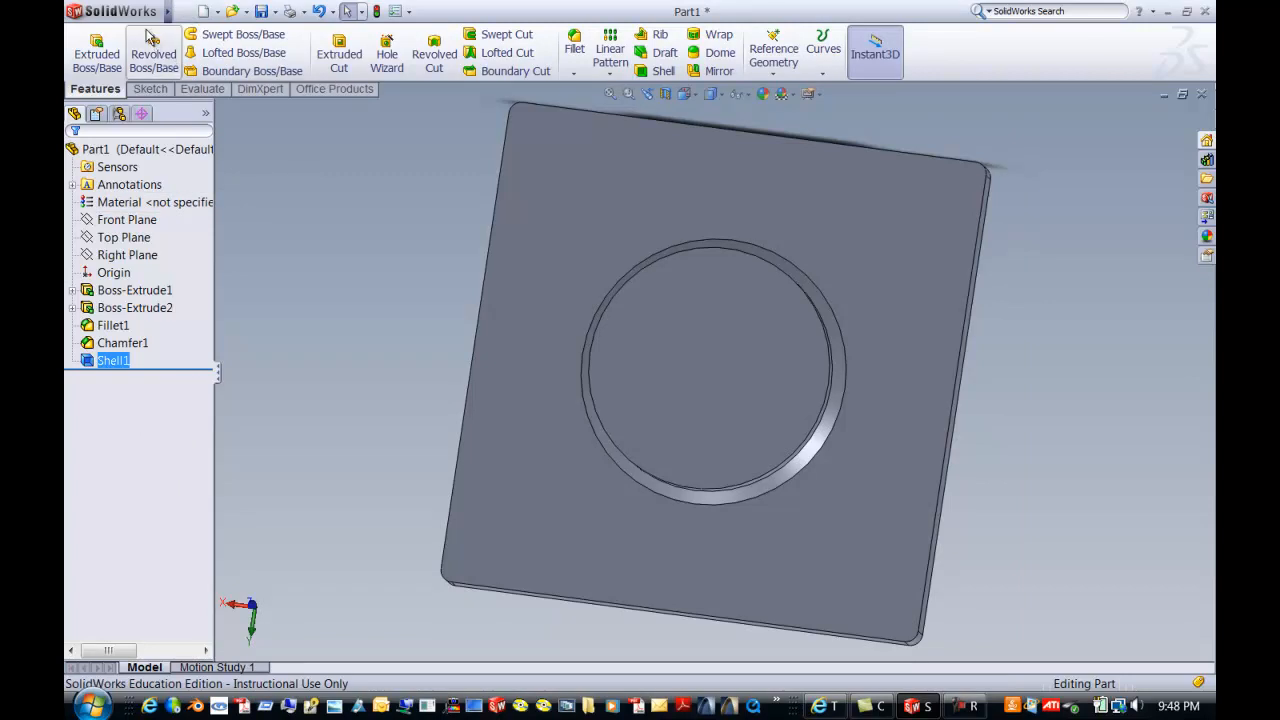
mouse_move(146, 12)
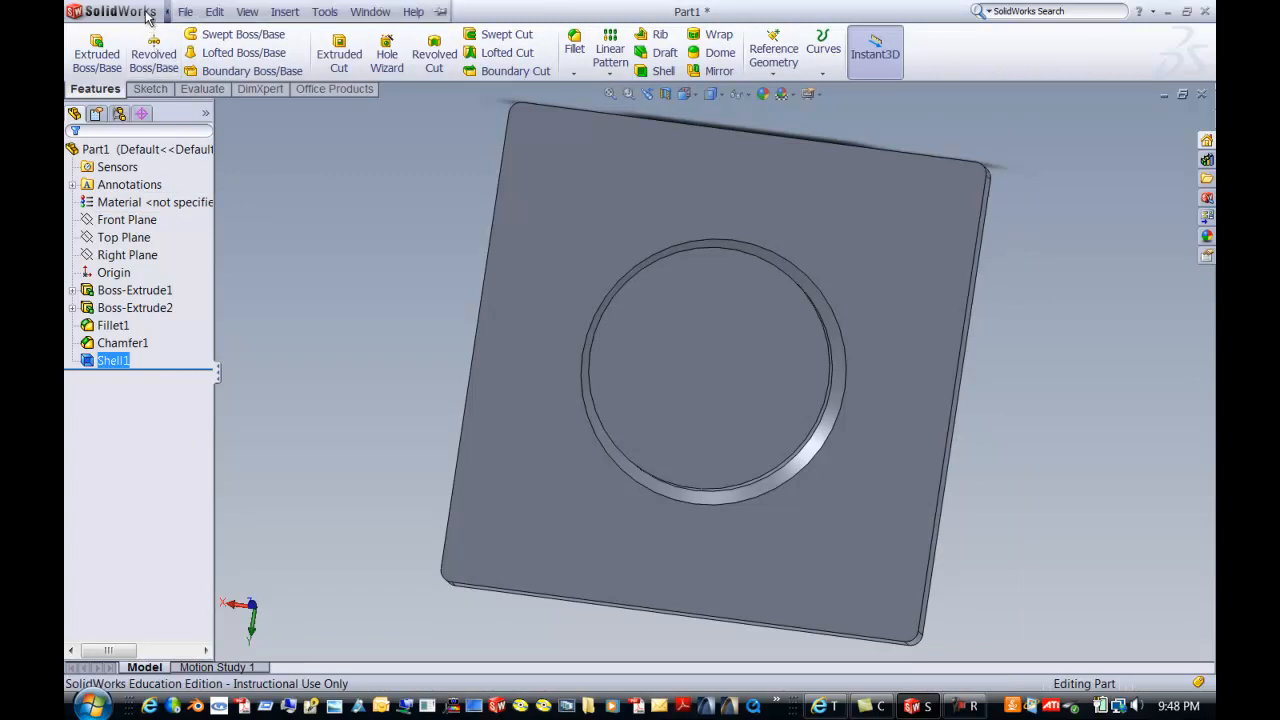
left_click(184, 12)
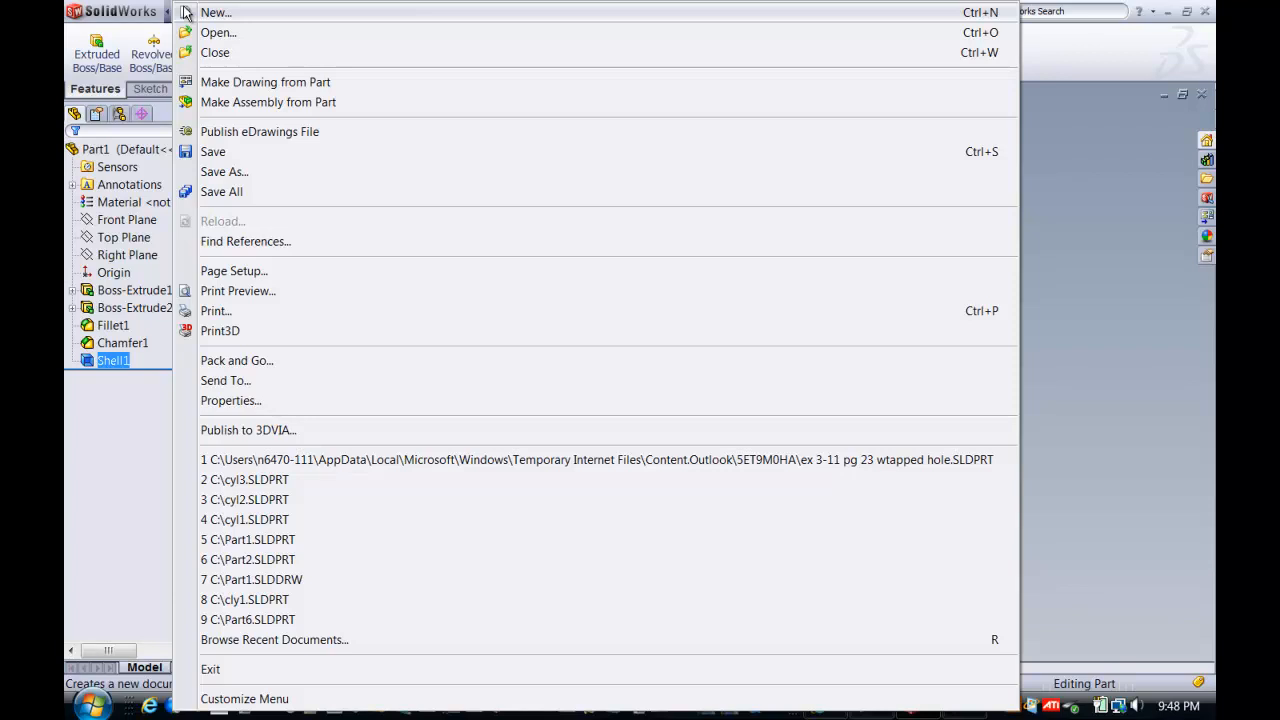
left_click(243, 172)
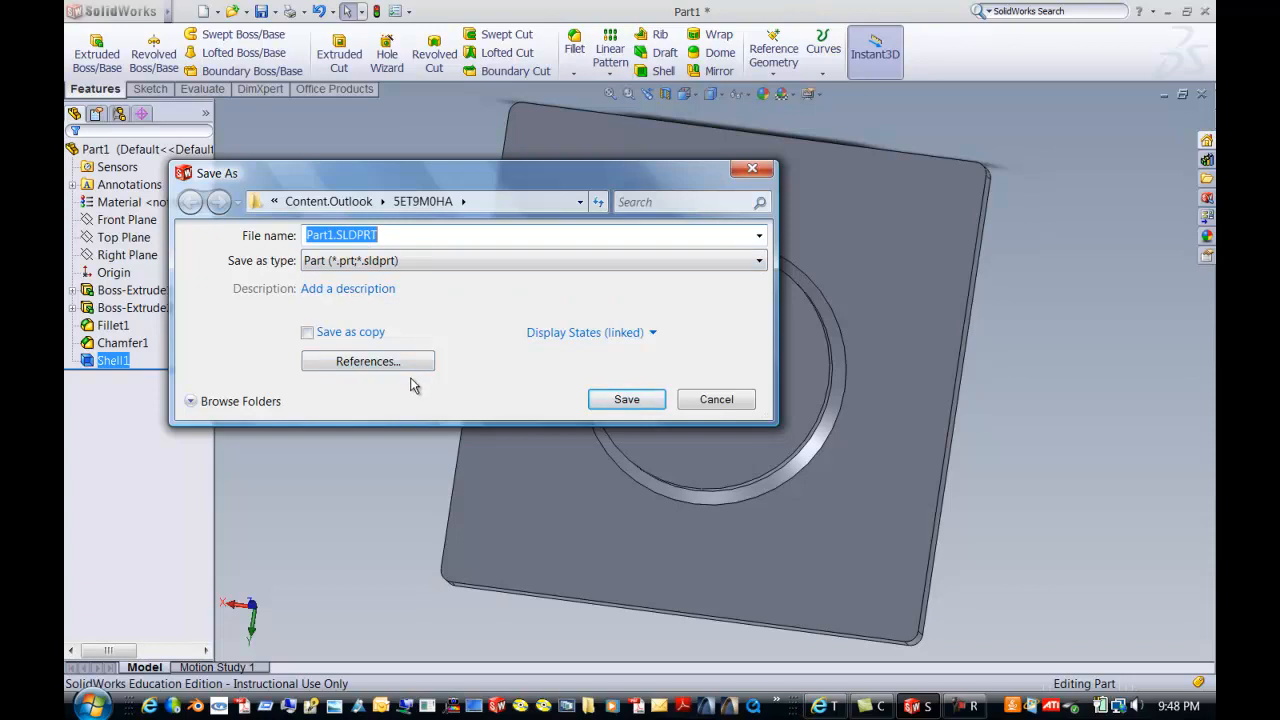
left_click(624, 400)
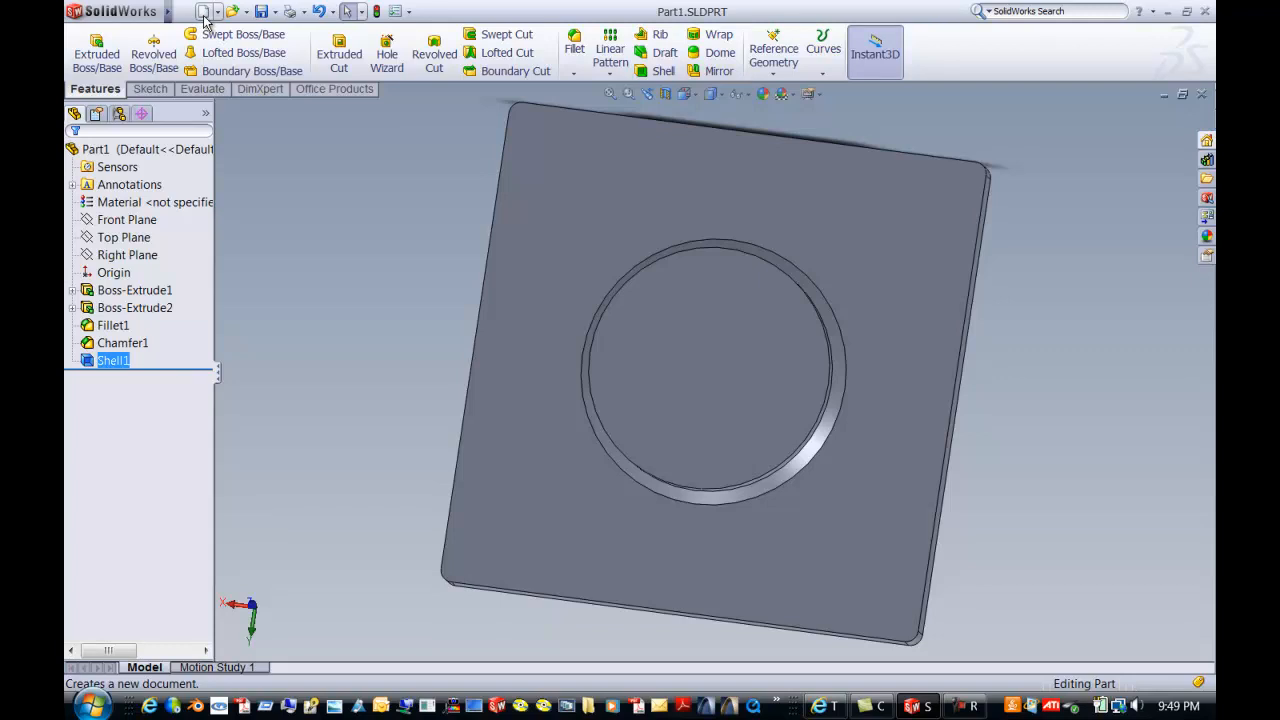
Step: Create a new drawing on a standard A (ANSI) Landscape sheet with the sheet format displayed
left_click(204, 14)
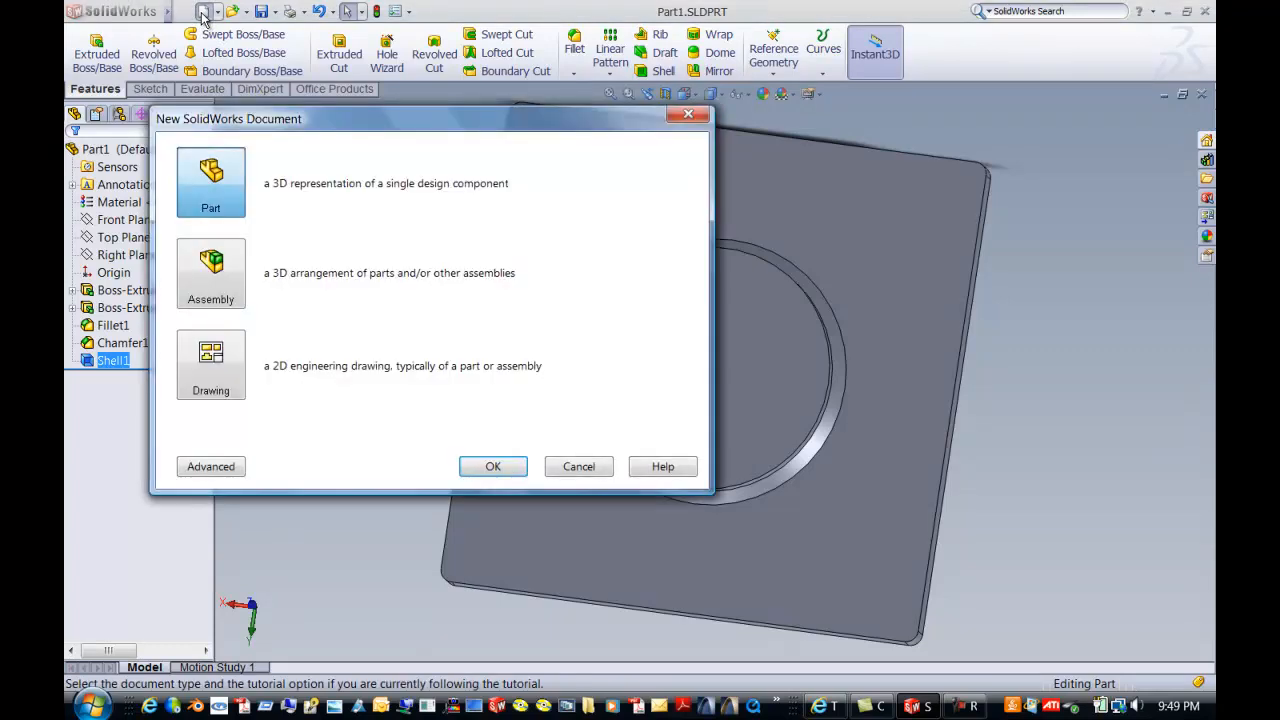
left_click(218, 368)
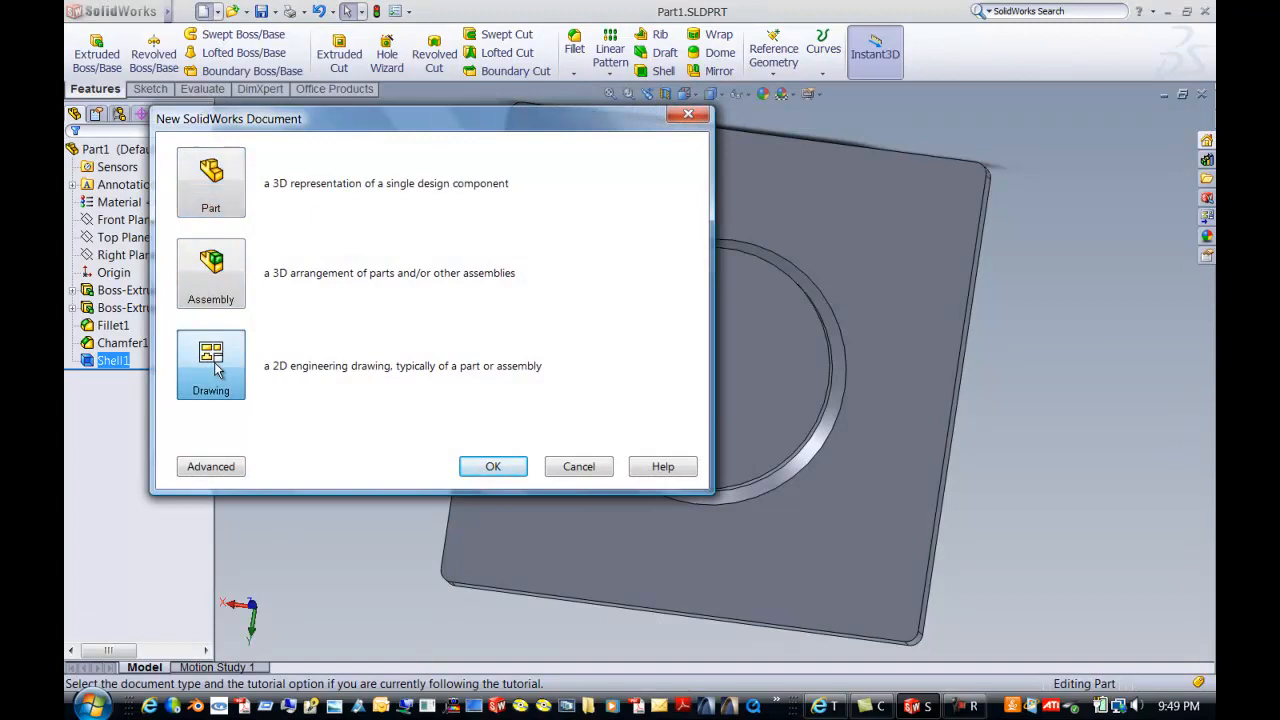
left_click(496, 467)
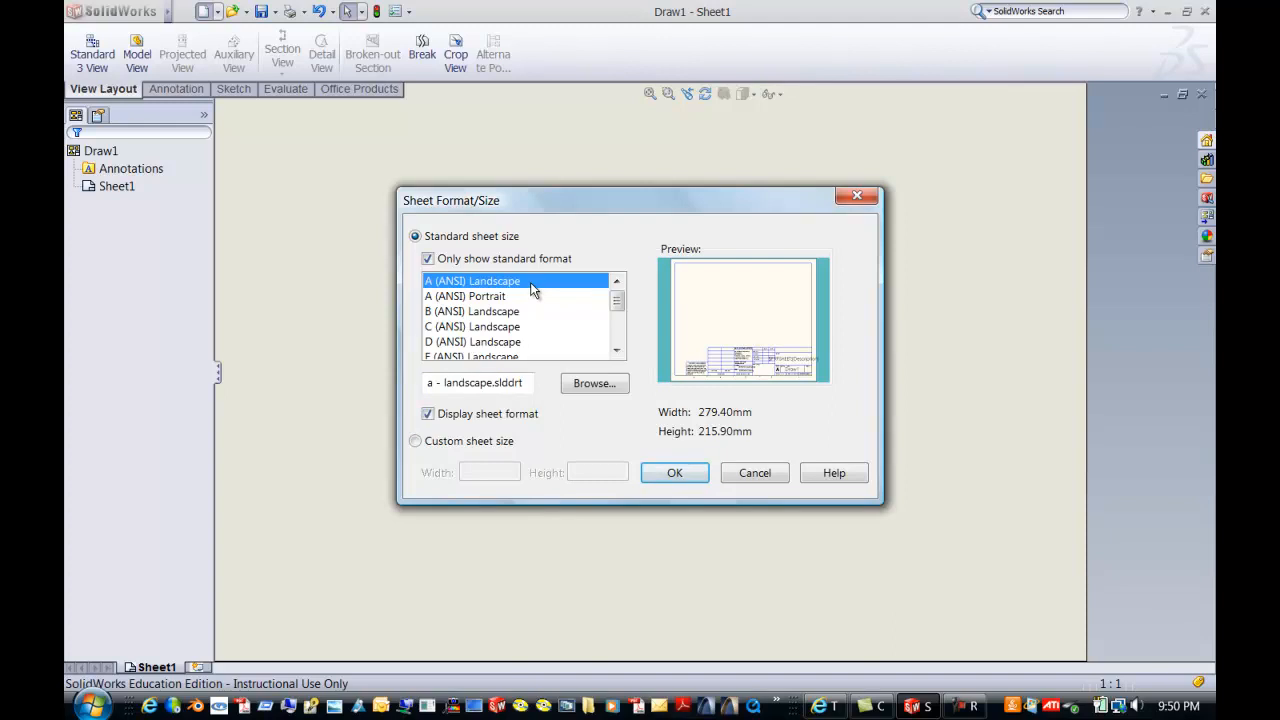
left_click(670, 474)
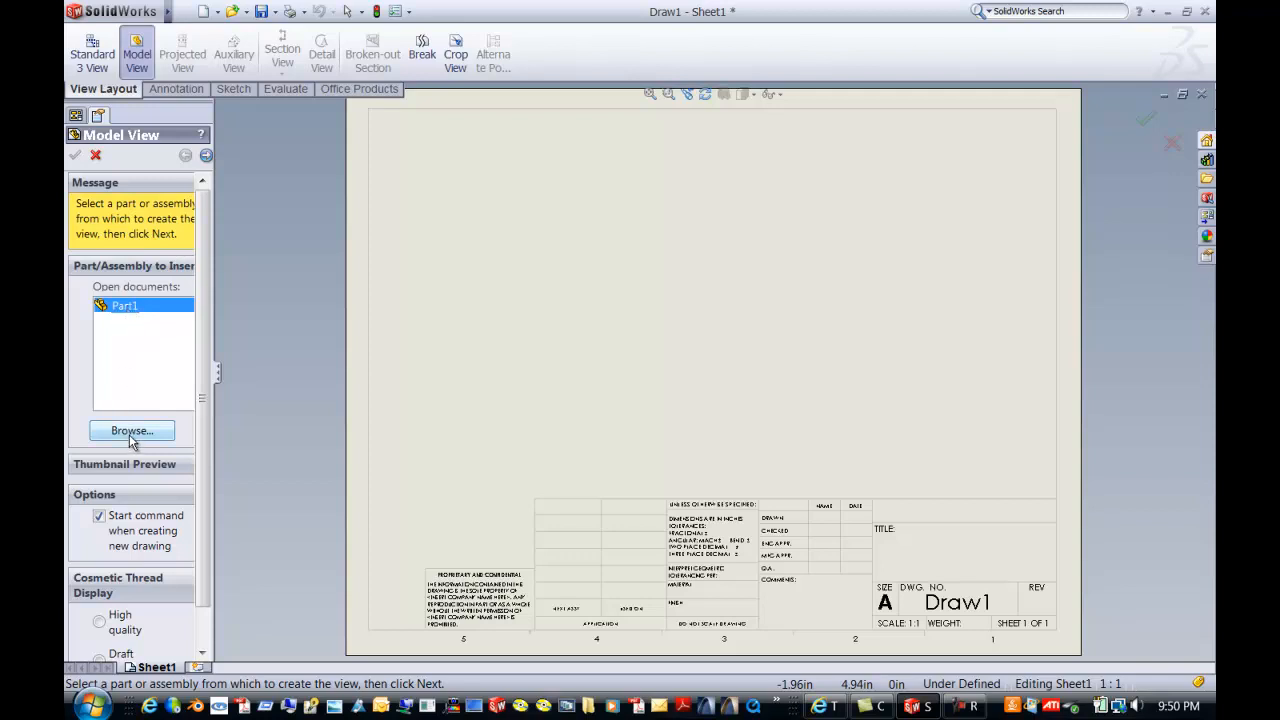
Step: Place a front view of Part1 on the sheet with projected top, right-side and isometric views
double_click(121, 306)
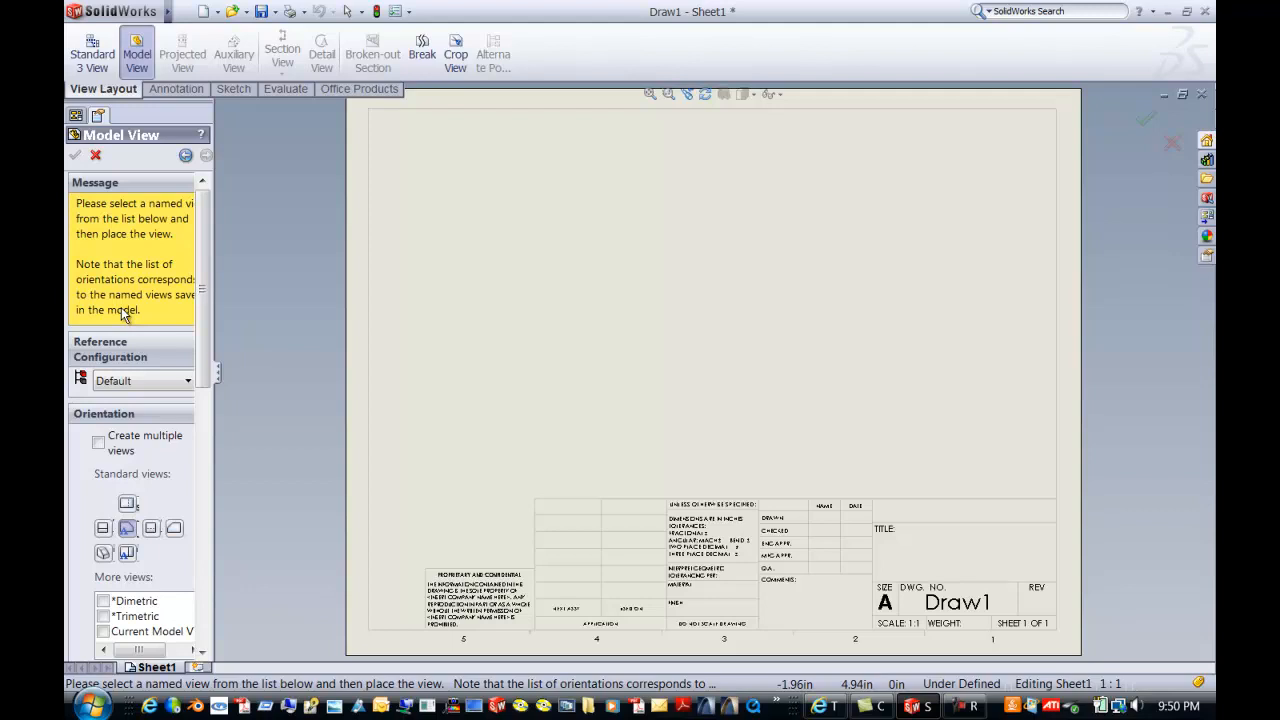
left_click(127, 528)
left_click(556, 339)
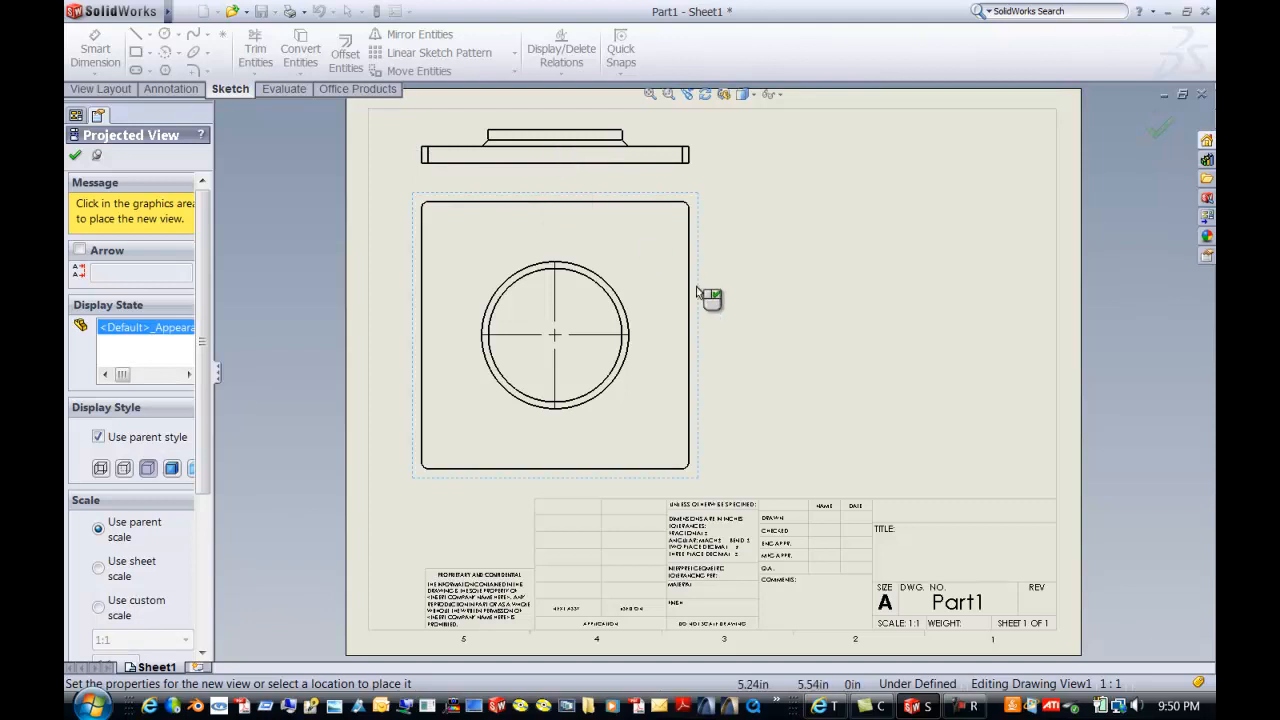
left_click(761, 293)
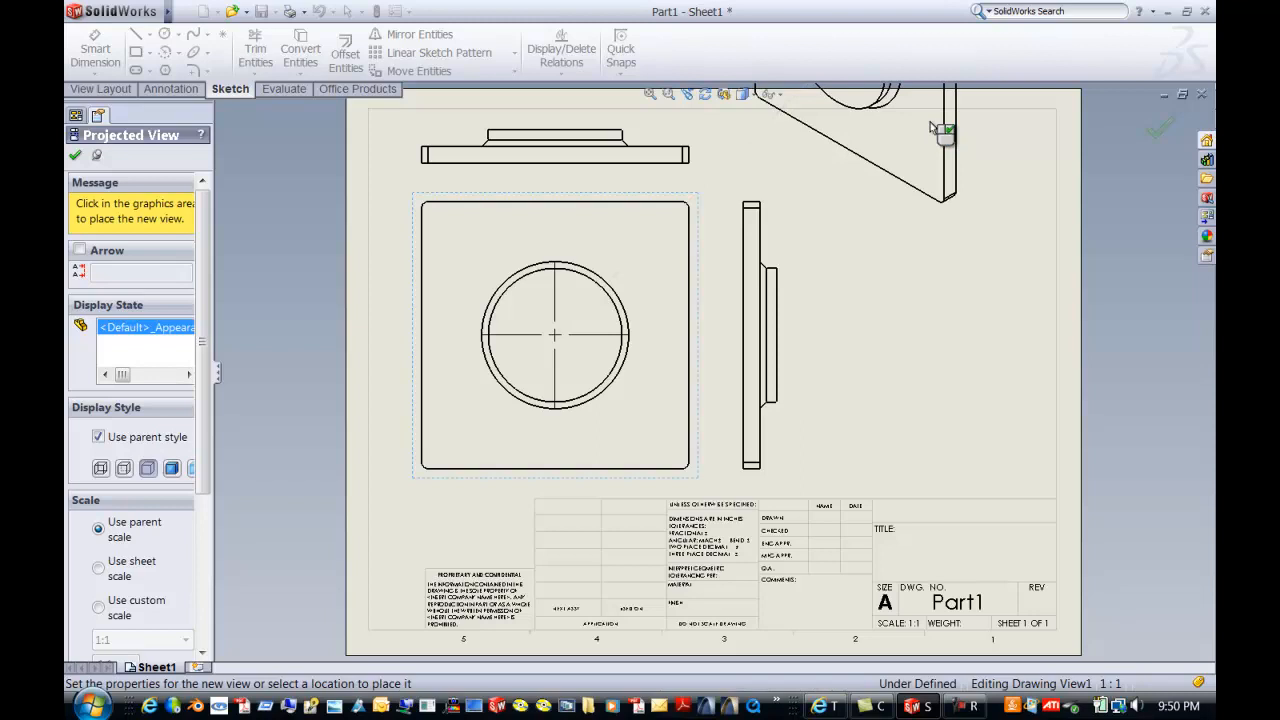
left_click(930, 124)
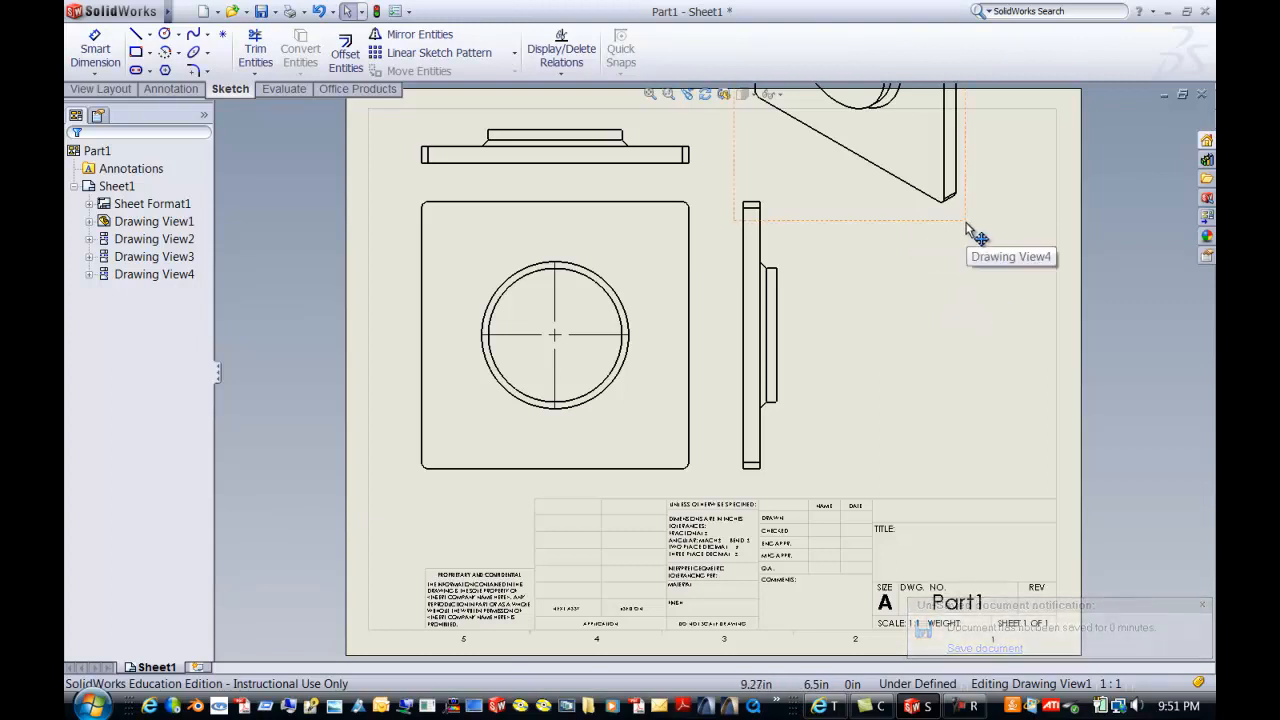
Step: Move the isometric view inside the sheet border beside the right-side view and display it shaded with edges
left_click(966, 223)
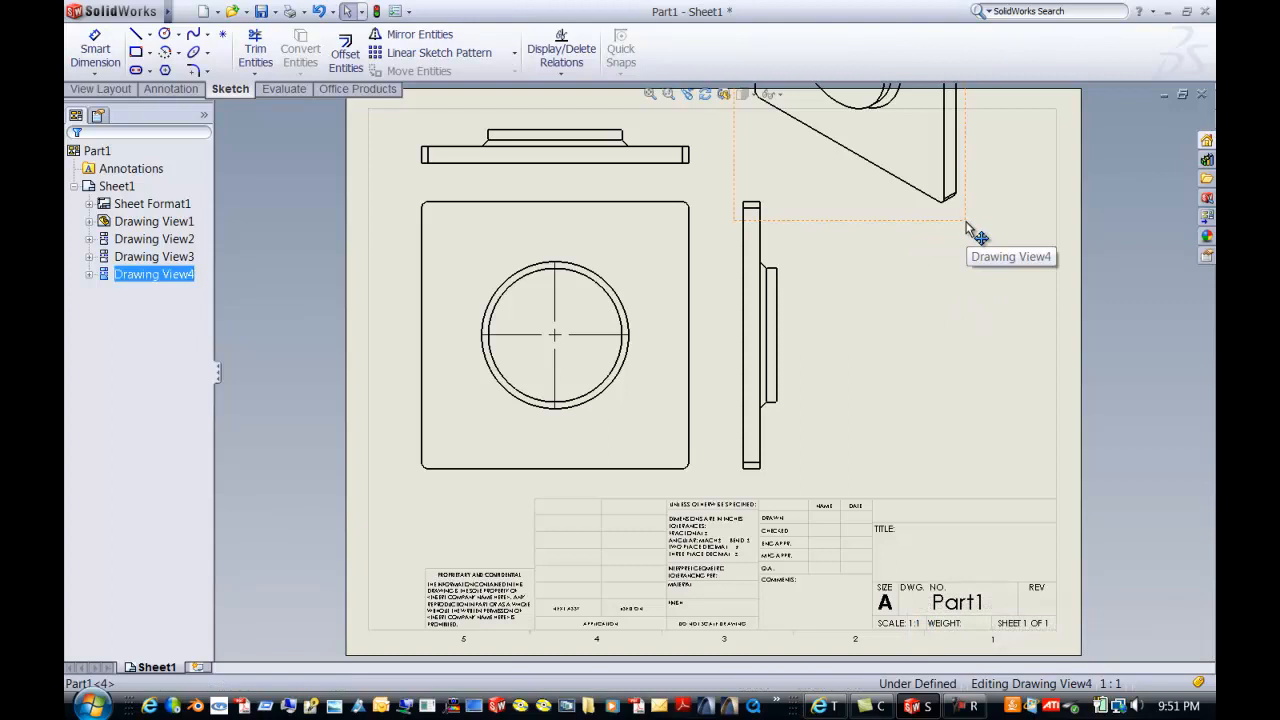
mouse_move(966, 224)
left_mouse_down()
mouse_move(1046, 441)
mouse_move(1036, 496)
left_mouse_up()
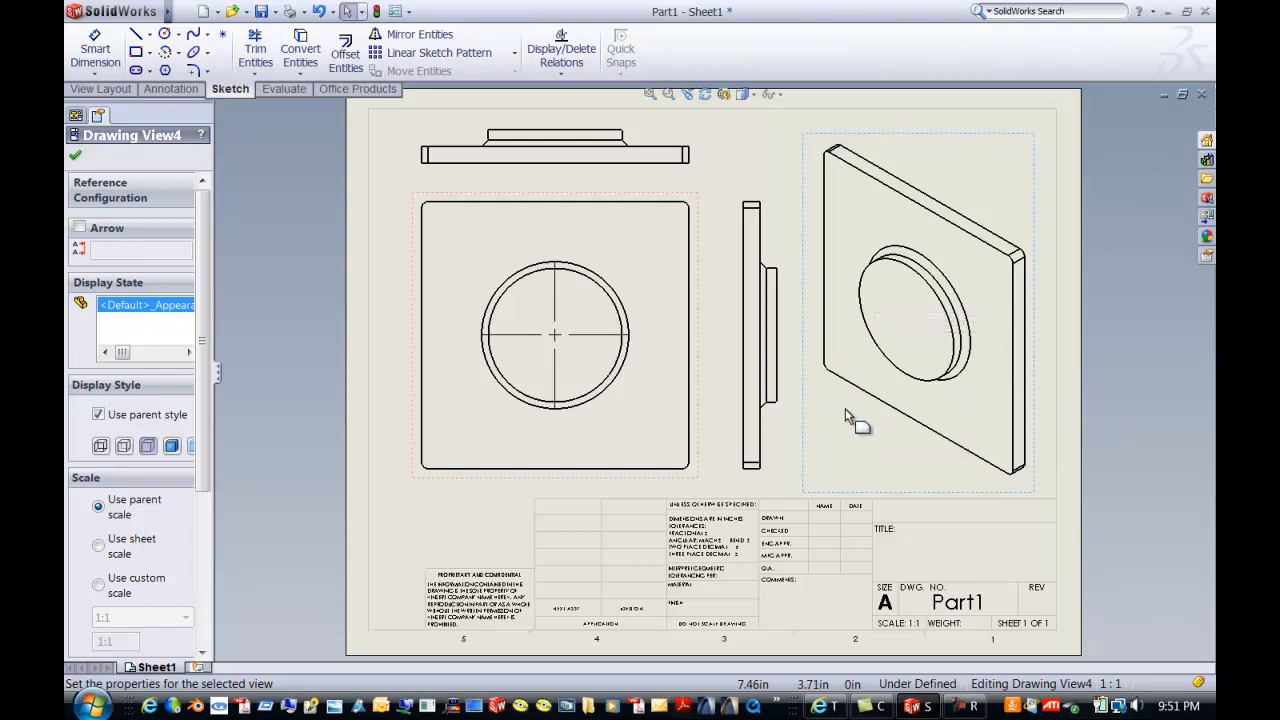
left_click(753, 95)
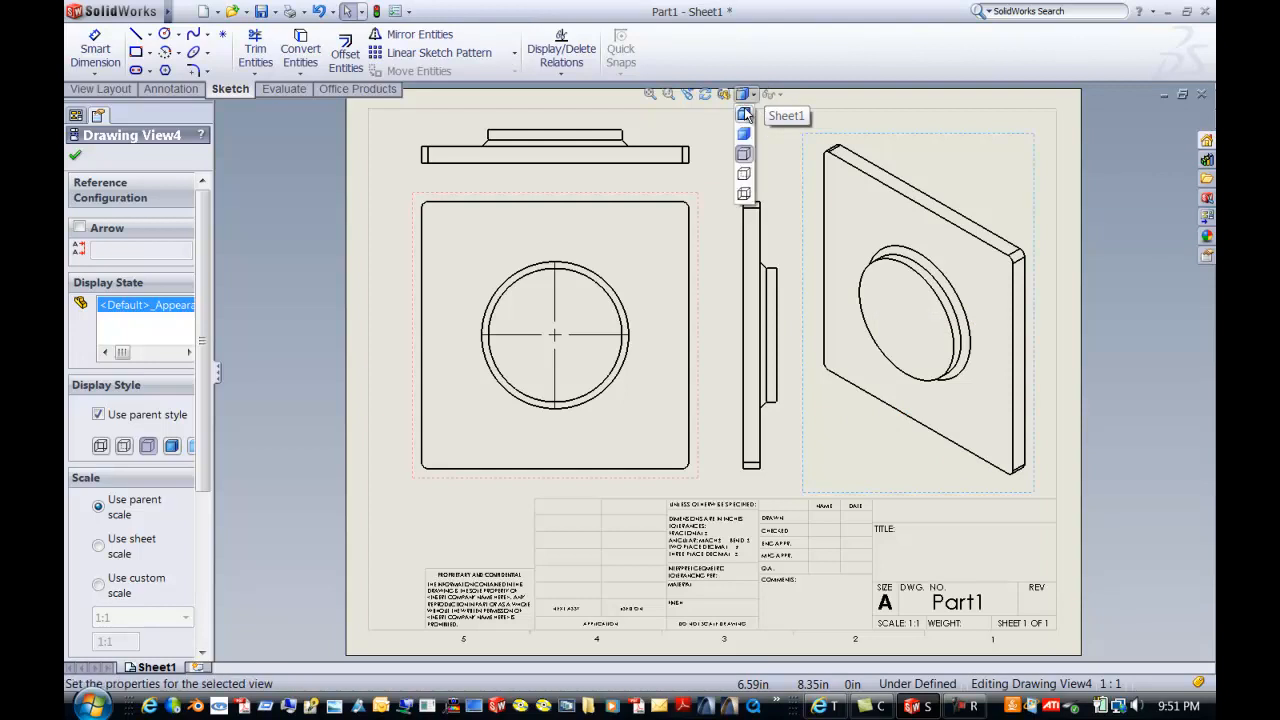
left_click(743, 115)
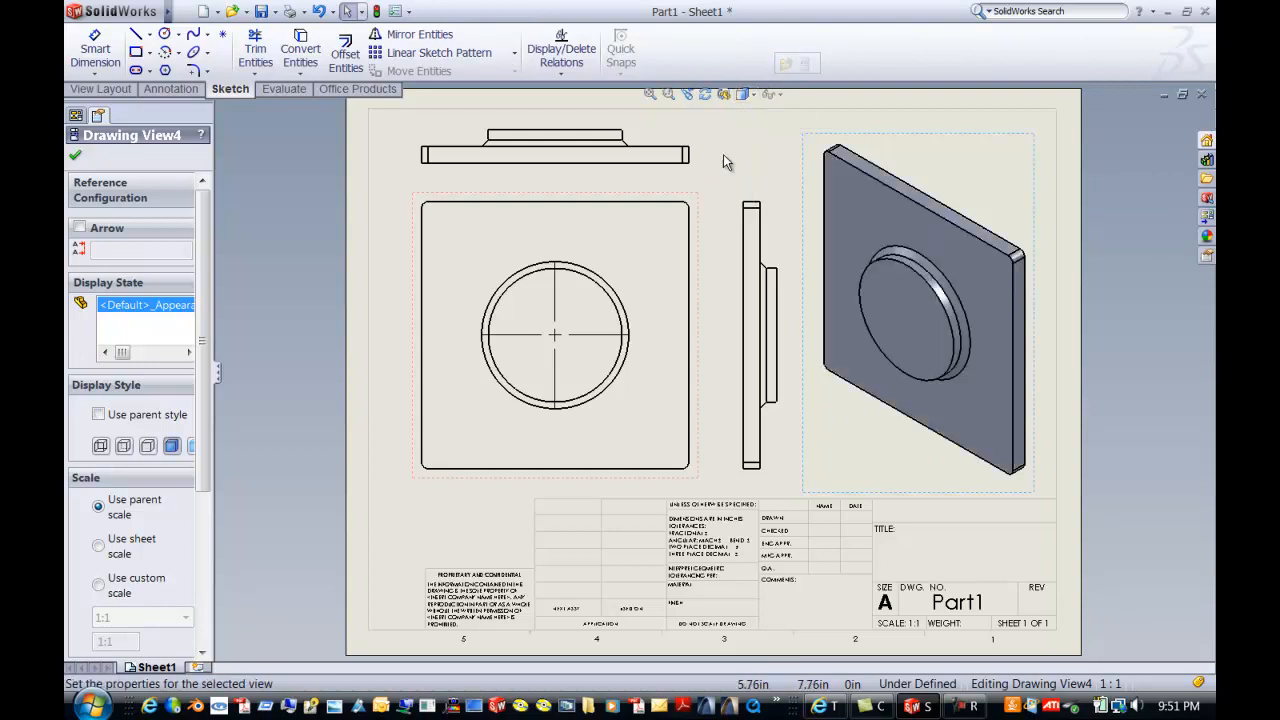
left_click(295, 508)
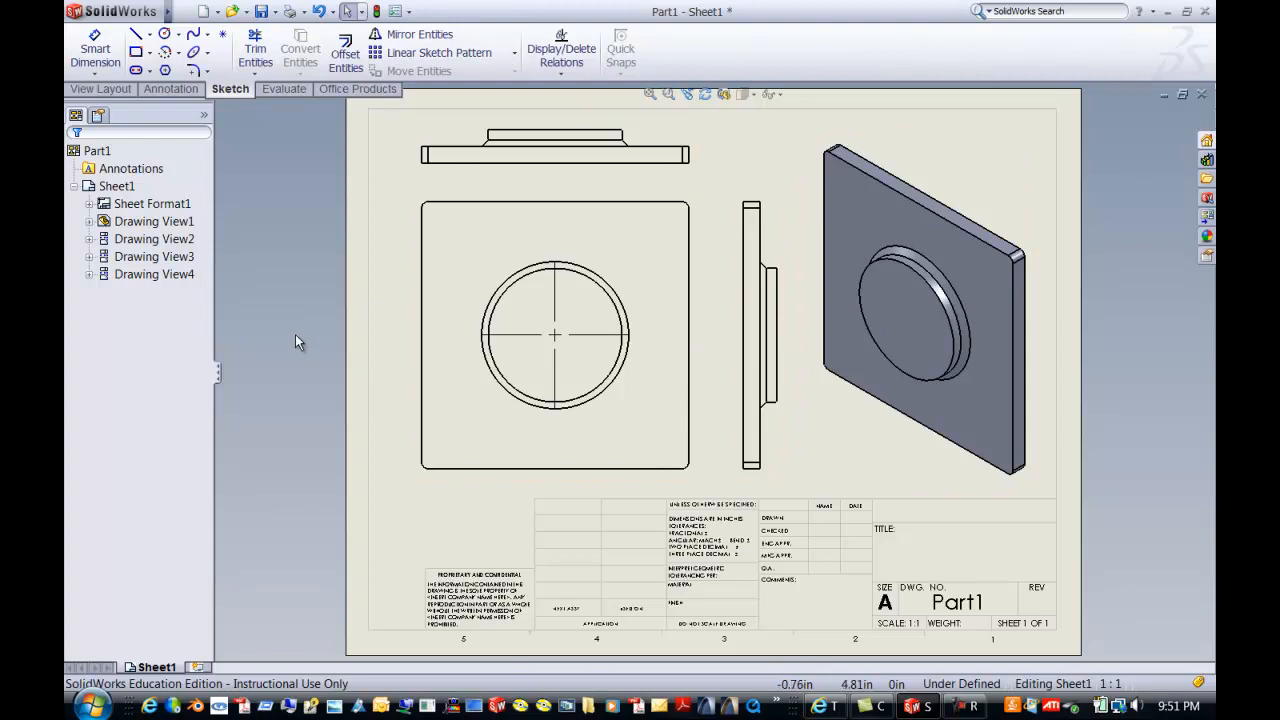
Step: Import the model dimensions from the entire model into all drawing views, eliminating duplicates
left_click(172, 89)
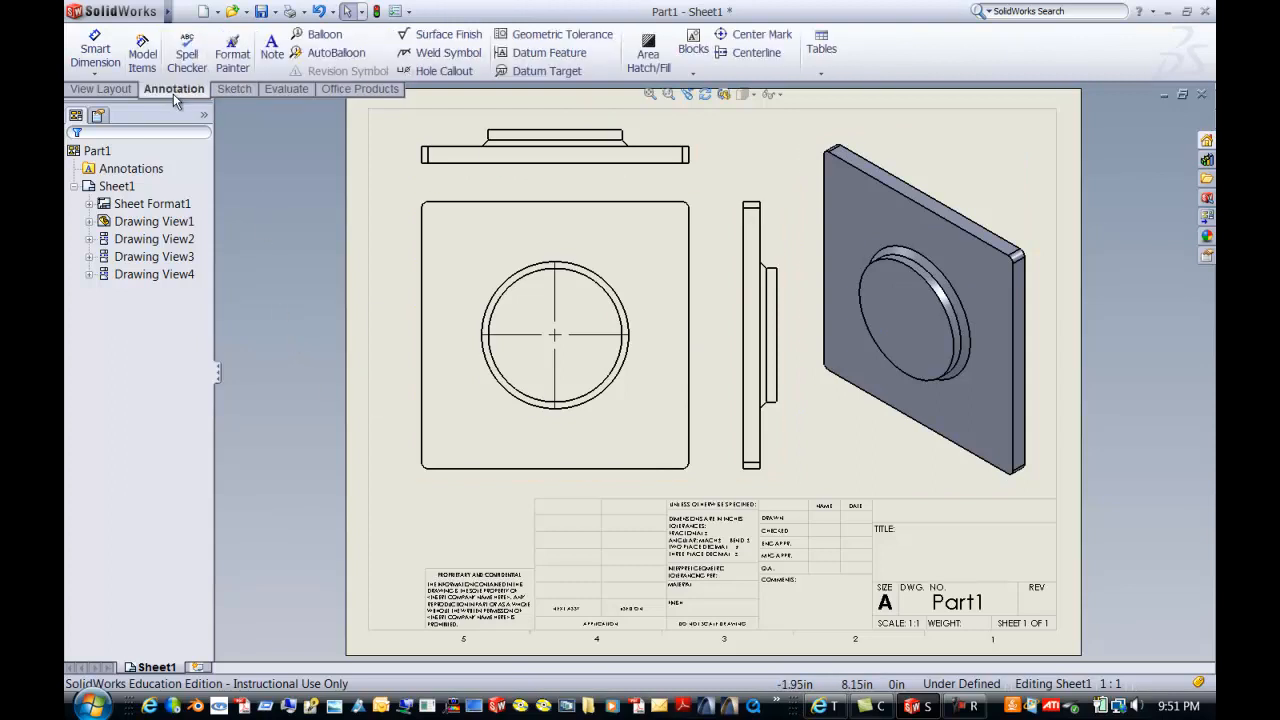
left_click(142, 47)
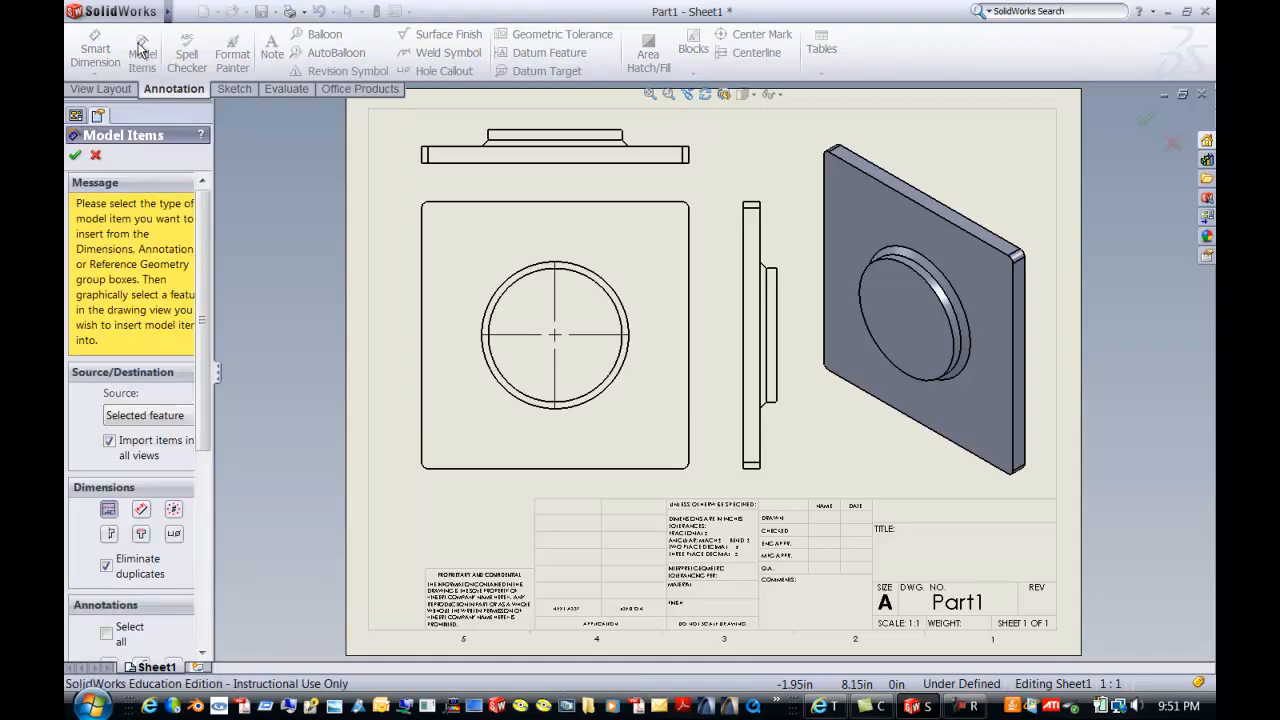
left_click(75, 156)
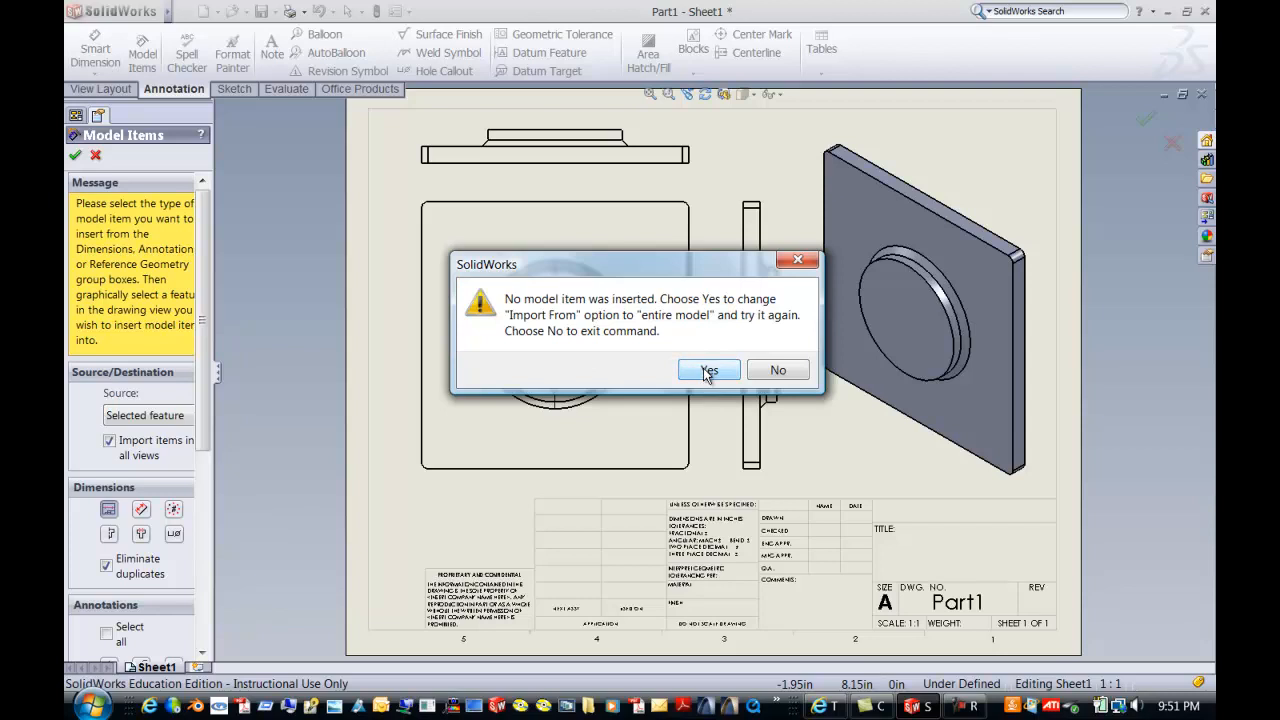
left_click(707, 370)
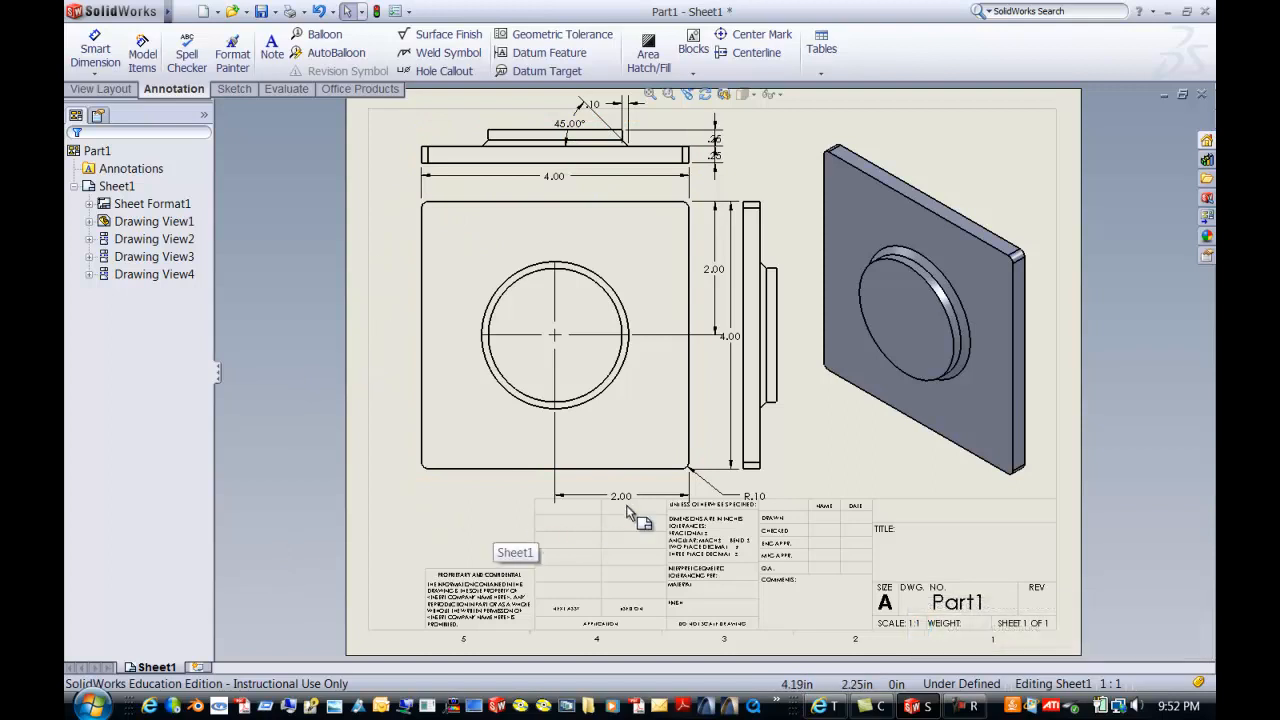
Step: Reposition the R.10 fillet dimension beside the front view's corner and move the plate thickness dimension outward in the top view
left_click_drag(626, 510, 623, 497)
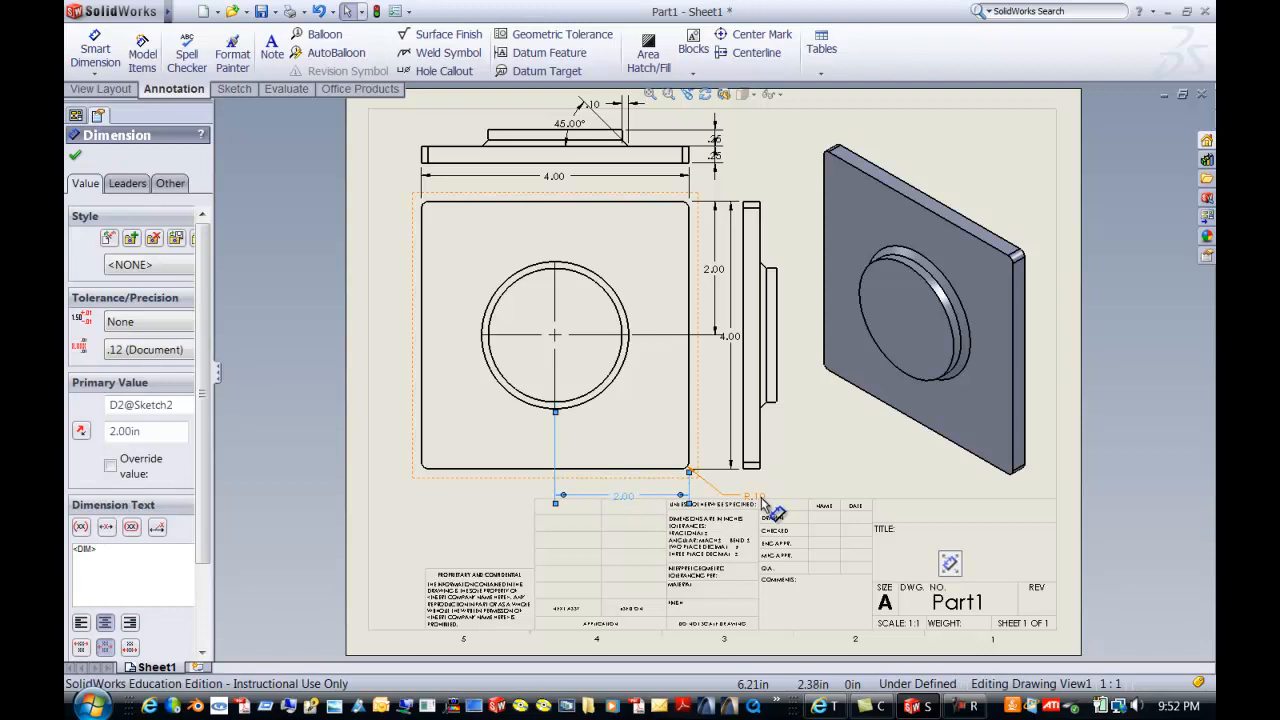
left_click_drag(760, 501, 751, 487)
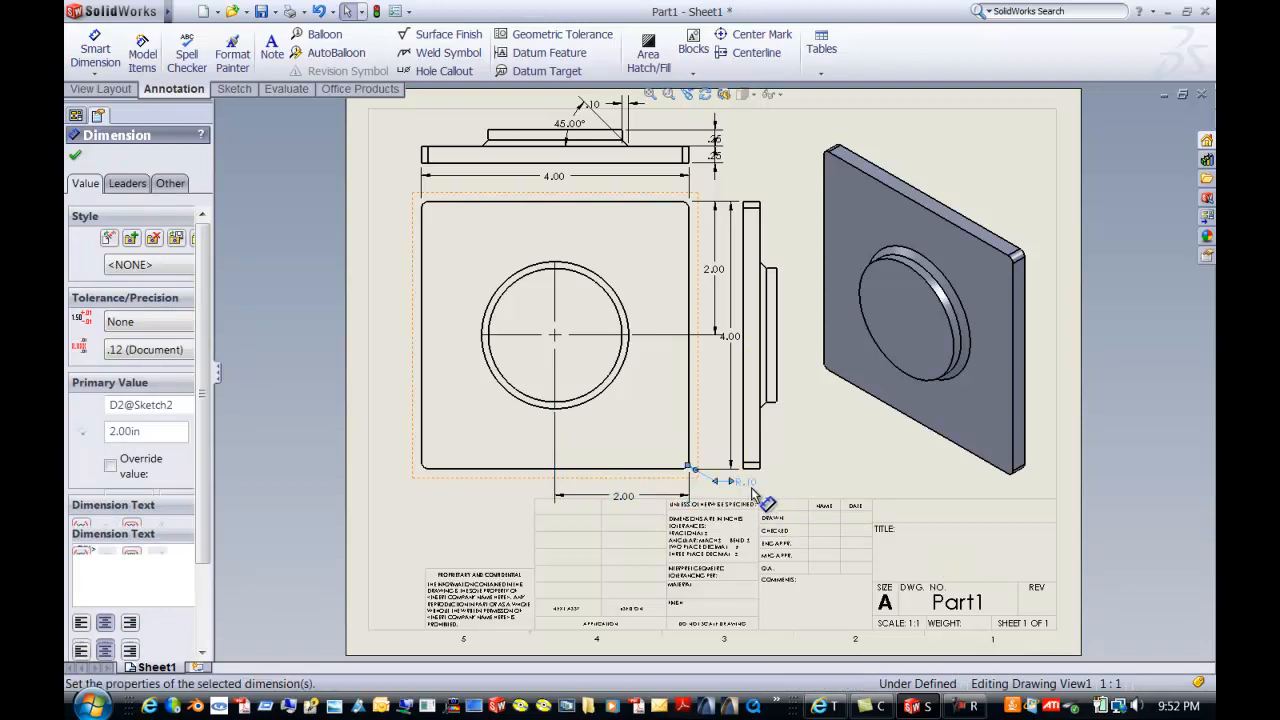
left_click(716, 158)
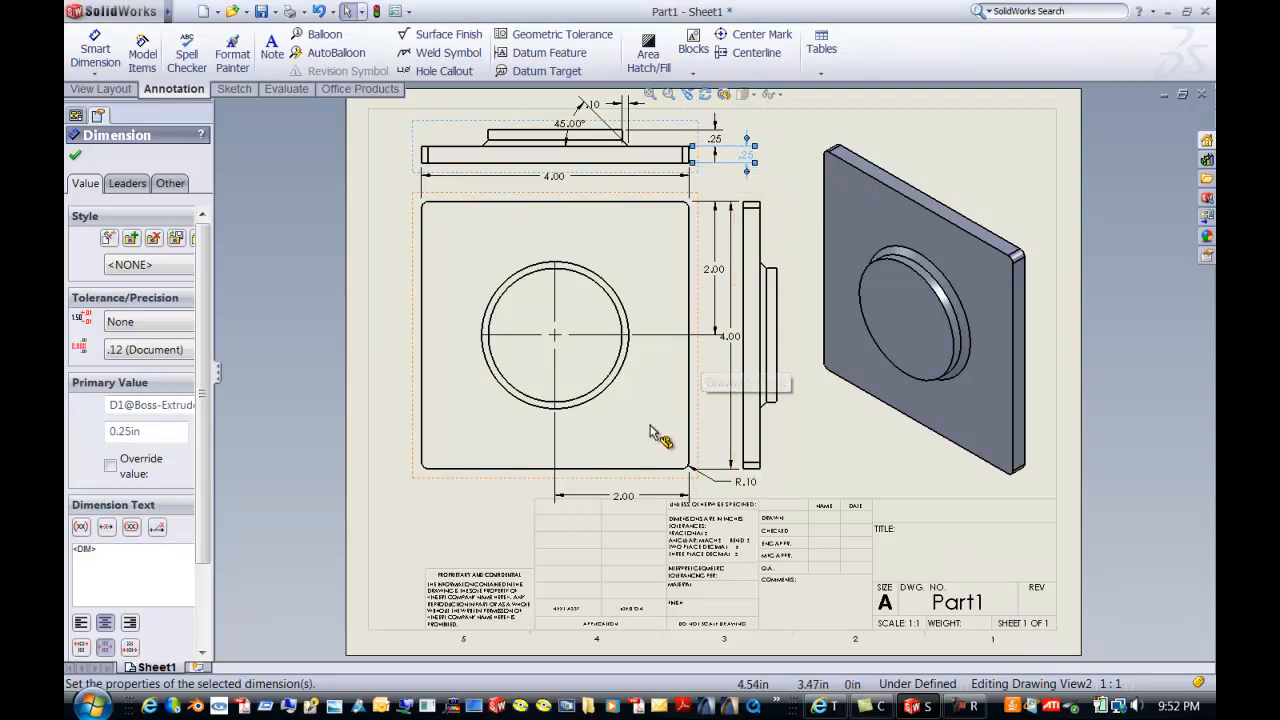
left_click(497, 644)
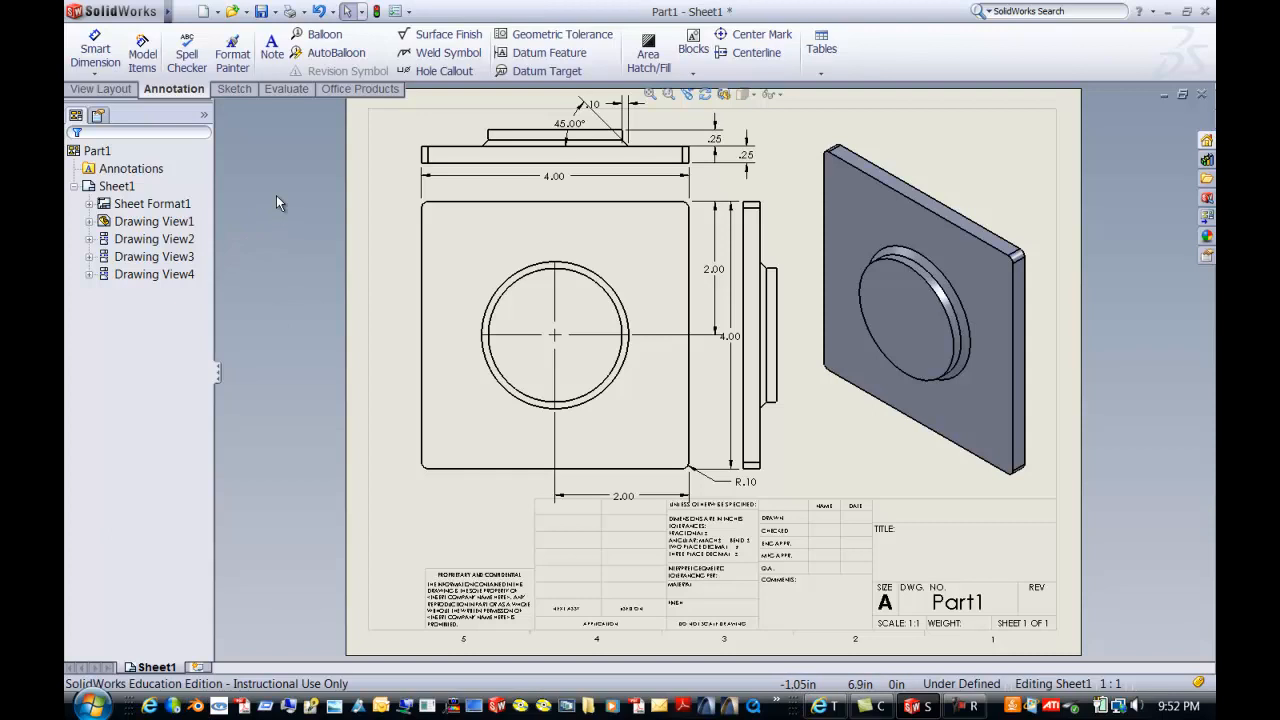
Step: Apply an ANSI31 (Iron Brick) area hatch at scale 1 and 0° to the plate region around the boss in the front view
left_click(648, 52)
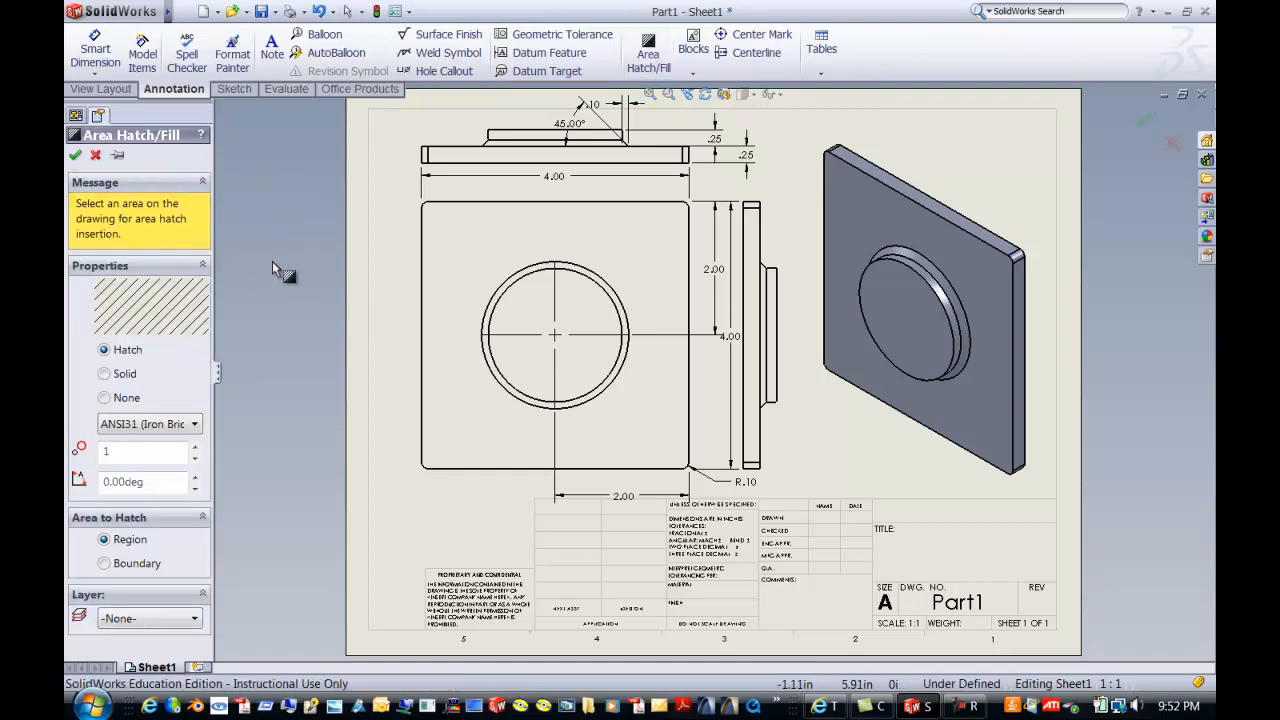
left_click(196, 424)
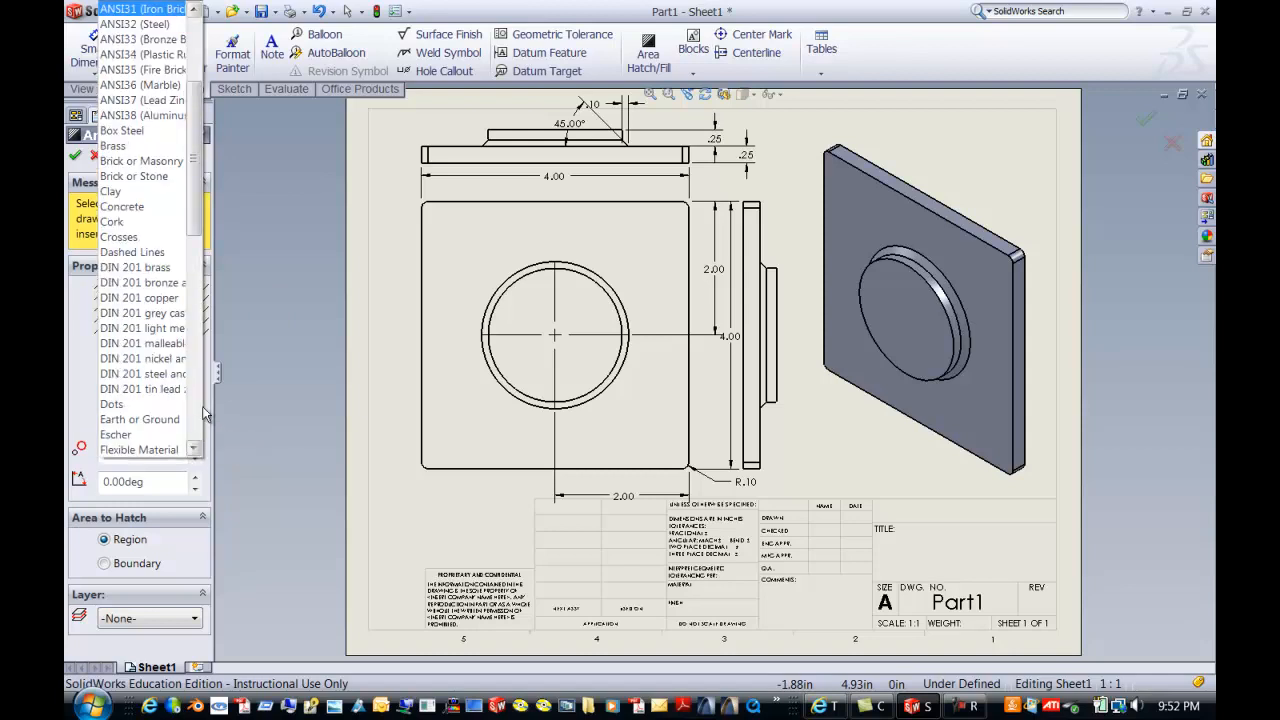
mouse_move(195, 222)
left_mouse_down()
mouse_move(204, 430)
mouse_move(201, 150)
left_mouse_up()
left_click(322, 448)
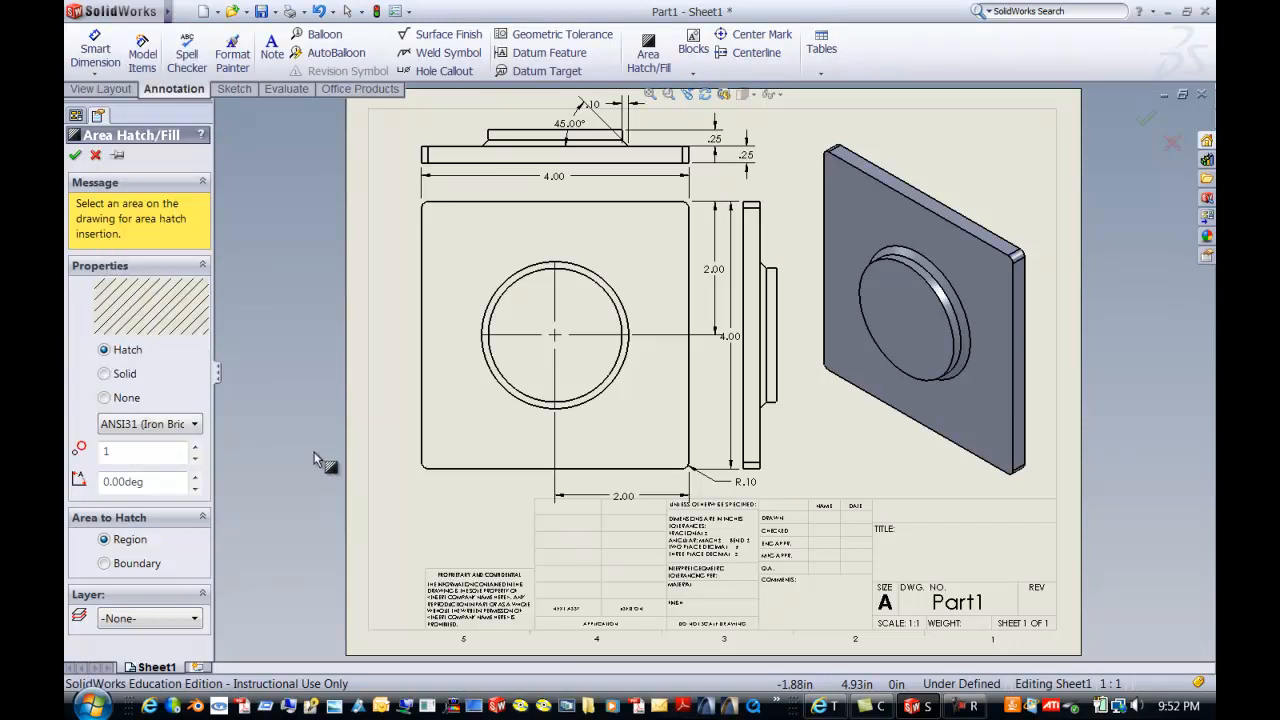
left_click(449, 376)
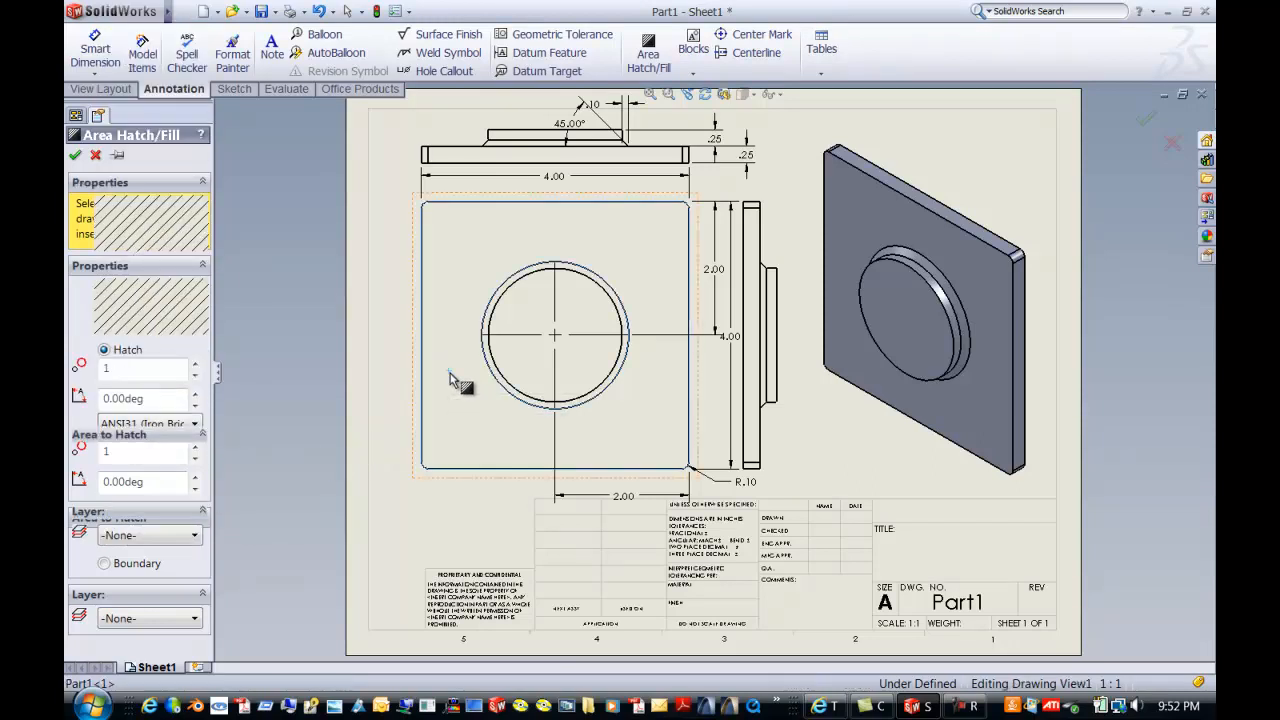